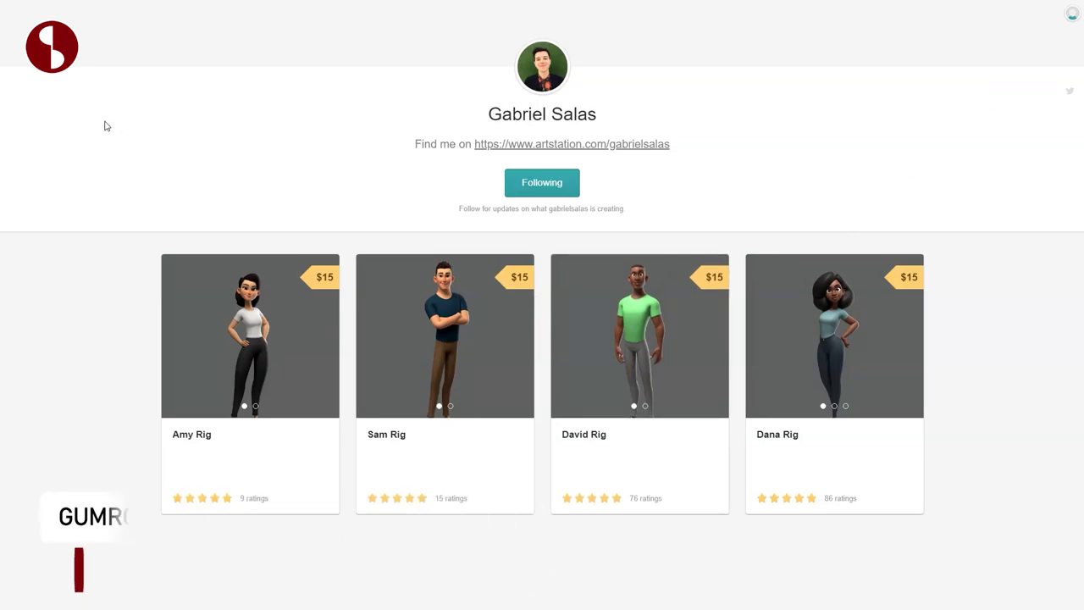
# - Open the Amy Rig product listing, look through its details and close it
pyautogui.click(250, 328)
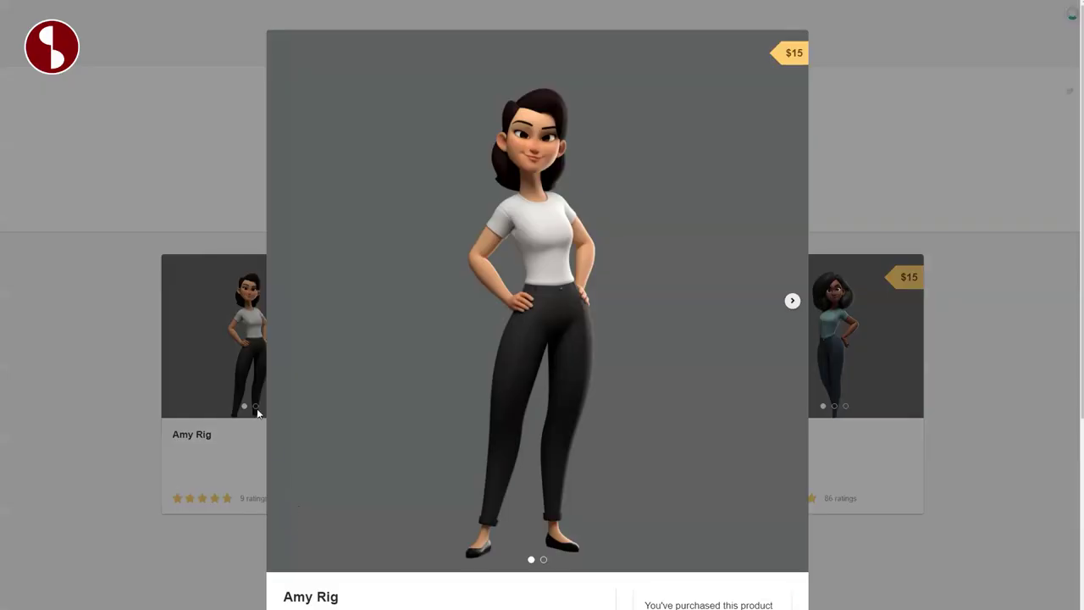
pyautogui.scroll(-5, 136, 254)
pyautogui.scroll(5, 148, 173)
pyautogui.click(132, 143)
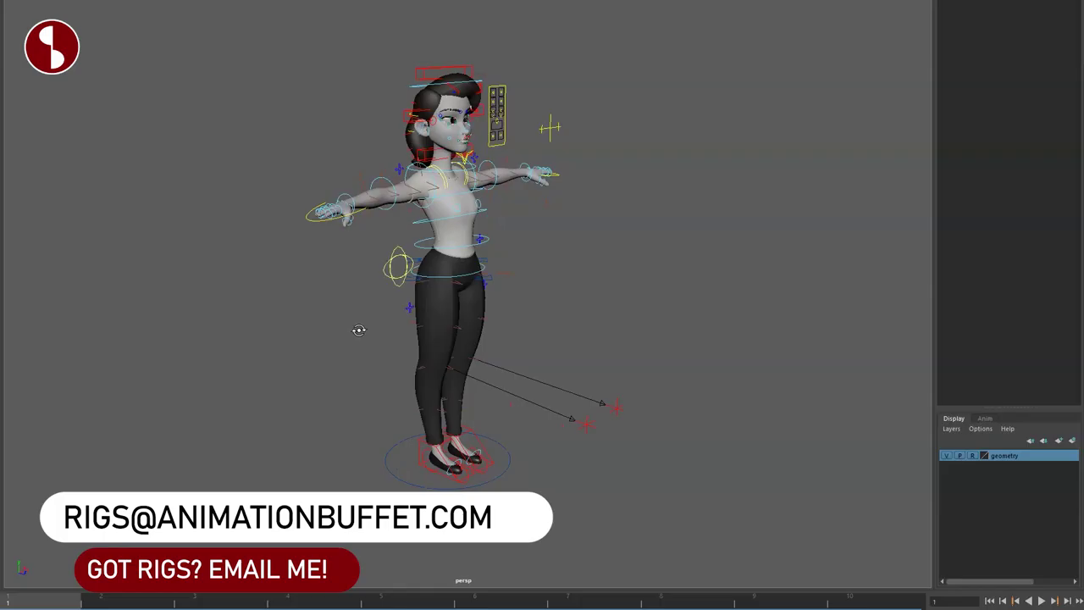
# - Load the Amy_Diffuse.1001.png image from the Textures\Amy_Skin_Texture folder into the skin's file texture node
pyautogui.keyDown('alt'); pyautogui.moveTo(358, 327); pyautogui.dragTo(321, 326); pyautogui.keyUp('alt')
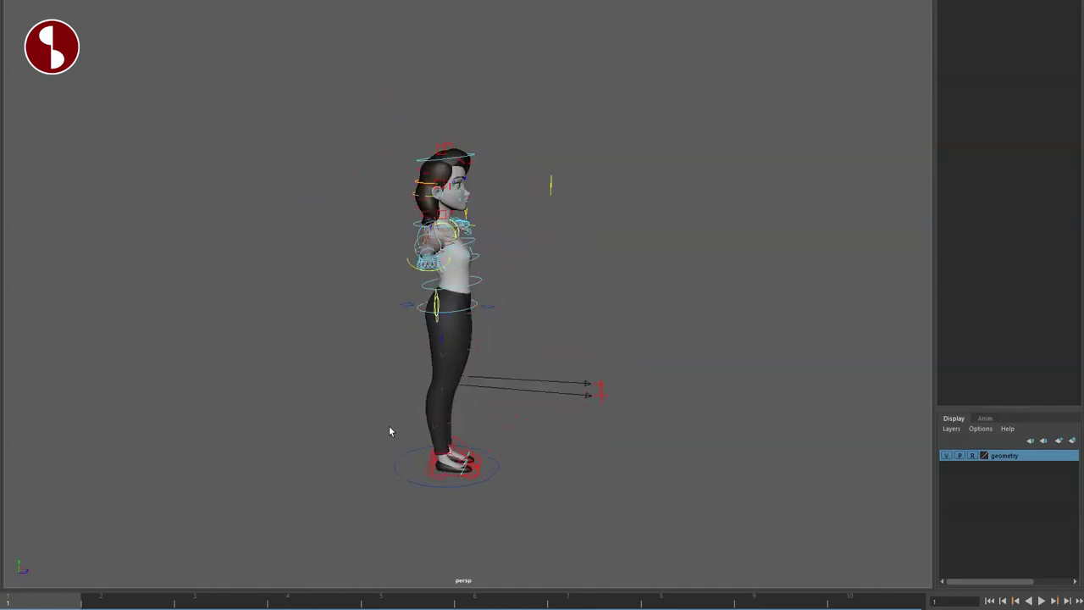
pyautogui.keyDown('alt'); pyautogui.moveTo(389, 432); pyautogui.dragTo(316, 392); pyautogui.keyUp('alt')
pyautogui.keyDown('alt'); pyautogui.moveTo(316, 393); pyautogui.dragTo(380, 426, button='right'); pyautogui.keyUp('alt')
pyautogui.keyDown('alt'); pyautogui.moveTo(381, 426); pyautogui.dragTo(405, 423); pyautogui.keyUp('alt')
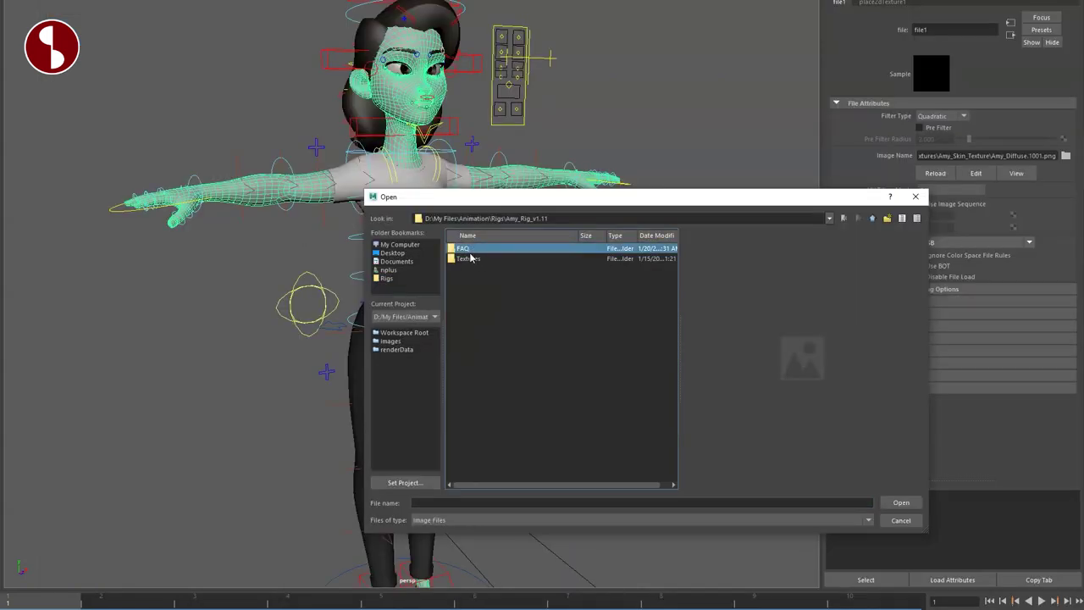
pyautogui.doubleClick(467, 258)
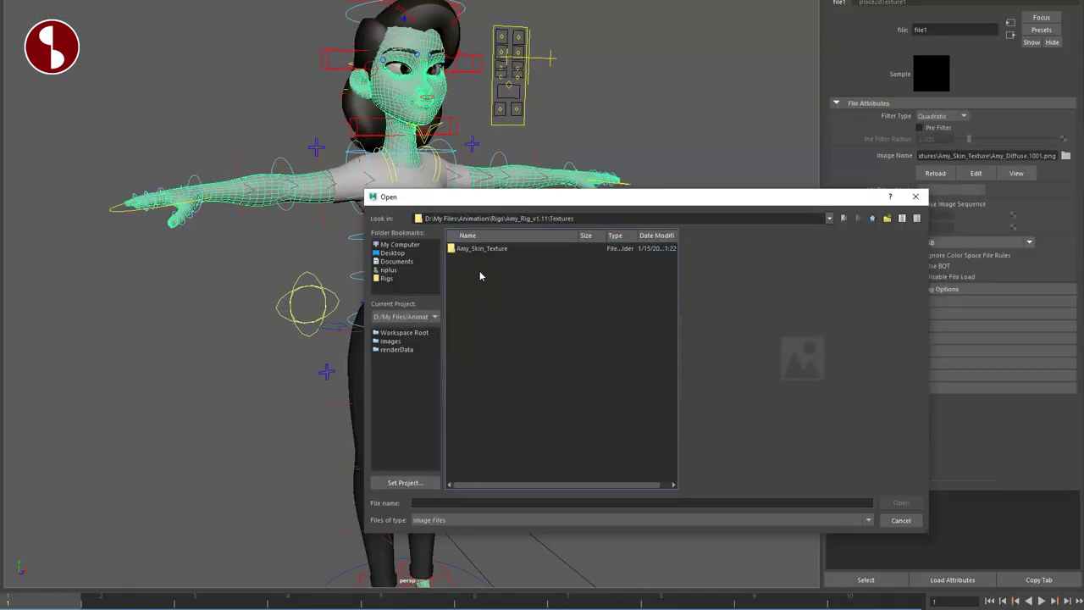
pyautogui.doubleClick(499, 251)
pyautogui.click(496, 249)
pyautogui.doubleClick(490, 269)
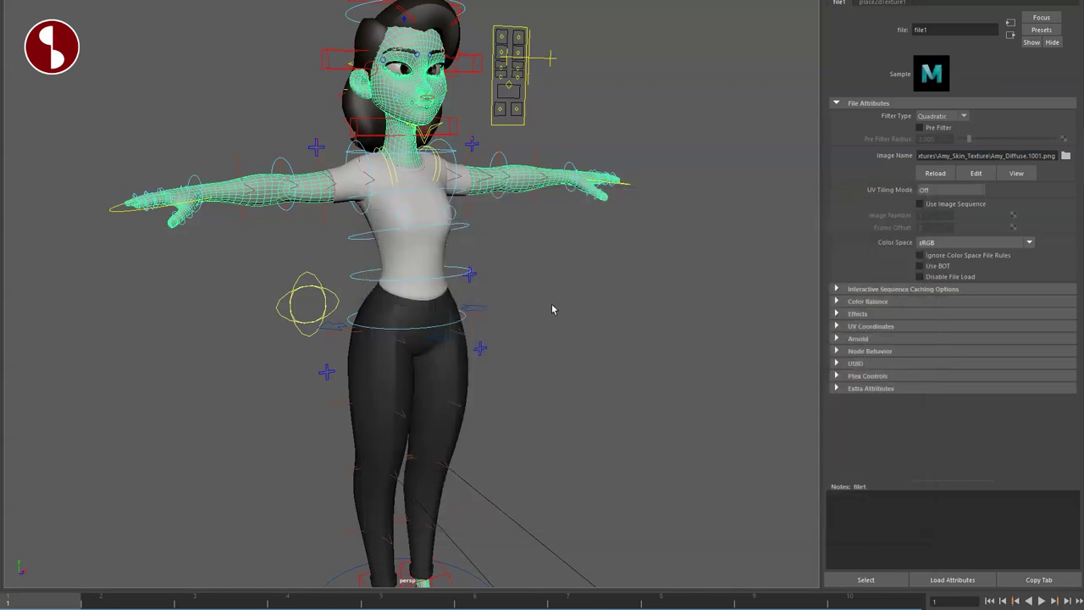
# - Set the skin texture's UV tiling mode to UDIM (Mari) and deselect the skin mesh
pyautogui.click(928, 190)
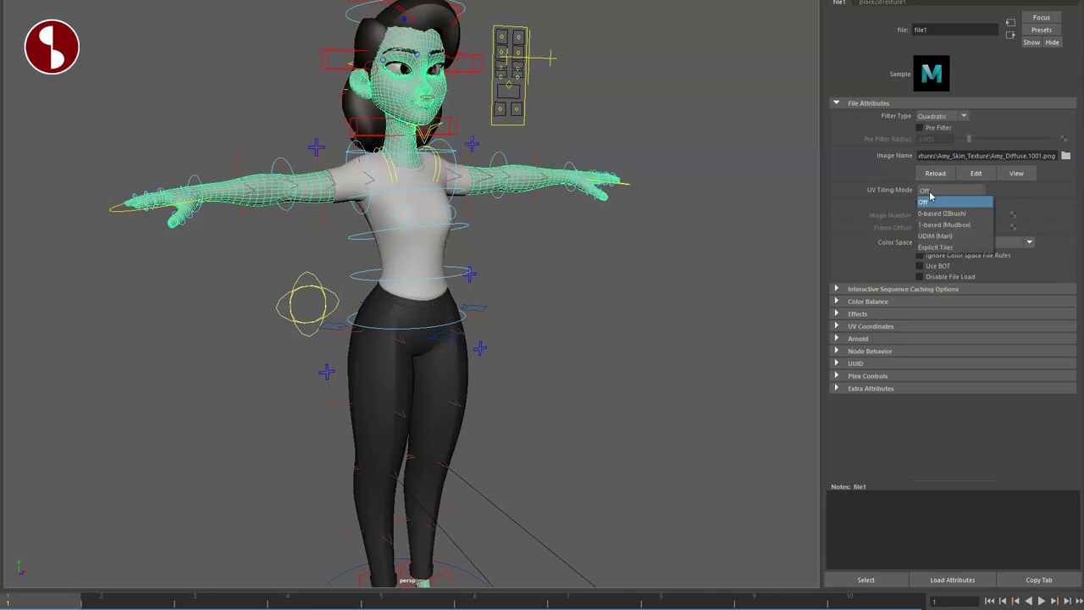
pyautogui.click(940, 237)
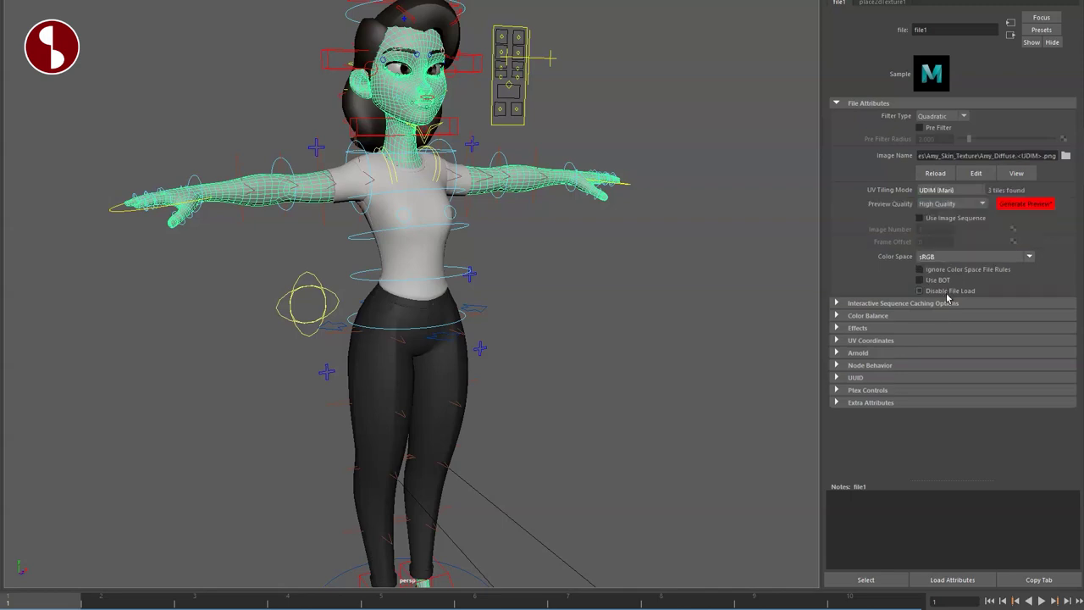
pyautogui.click(657, 267)
pyautogui.keyDown('alt'); pyautogui.moveTo(324, 234); pyautogui.dragTo(382, 303, button='middle'); pyautogui.keyUp('alt')
pyautogui.keyDown('alt'); pyautogui.moveTo(382, 303); pyautogui.dragTo(348, 318); pyautogui.keyUp('alt')
pyautogui.keyDown('alt'); pyautogui.moveTo(348, 319); pyautogui.dragTo(342, 380, button='right'); pyautogui.keyUp('alt')
pyautogui.keyDown('alt'); pyautogui.moveTo(342, 381); pyautogui.dragTo(373, 385); pyautogui.keyUp('alt')
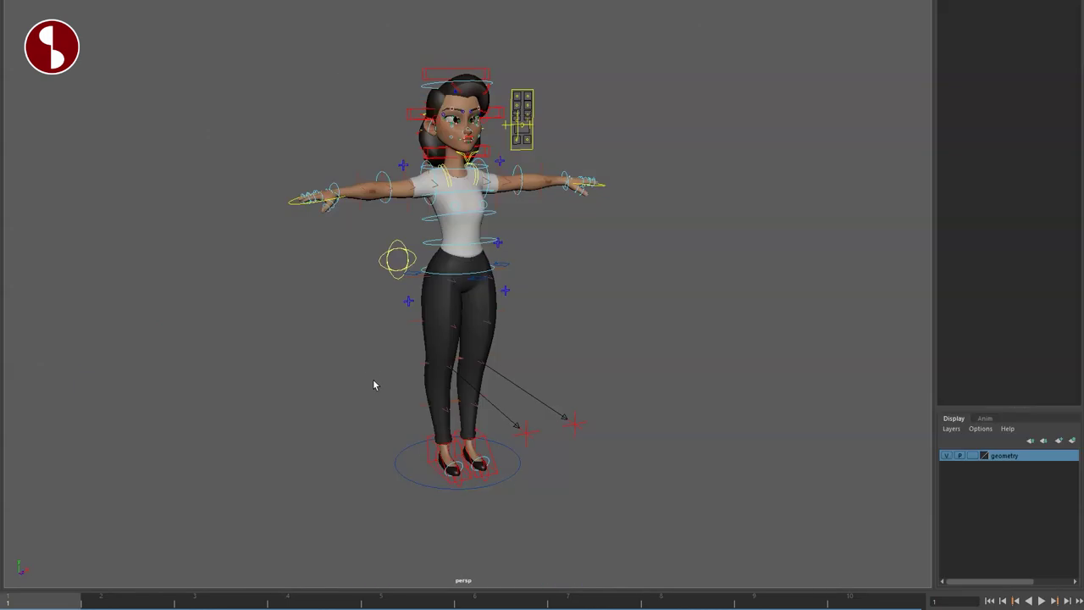
# - Select the Main control ring around the character's feet, try moving it and undo the move
pyautogui.keyDown('alt'); pyautogui.moveTo(344, 398); pyautogui.dragTo(279, 356); pyautogui.keyUp('alt')
pyautogui.keyDown('alt'); pyautogui.moveTo(280, 356); pyautogui.dragTo(296, 246, button='middle'); pyautogui.keyUp('alt')
pyautogui.keyDown('alt'); pyautogui.moveTo(296, 245); pyautogui.dragTo(579, 528, button='right'); pyautogui.keyUp('alt')
pyautogui.keyDown('alt'); pyautogui.moveTo(579, 528); pyautogui.dragTo(471, 431, button='middle'); pyautogui.keyUp('alt')
pyautogui.keyDown('alt'); pyautogui.moveTo(472, 431); pyautogui.dragTo(615, 373); pyautogui.keyUp('alt')
pyautogui.click(622, 420)
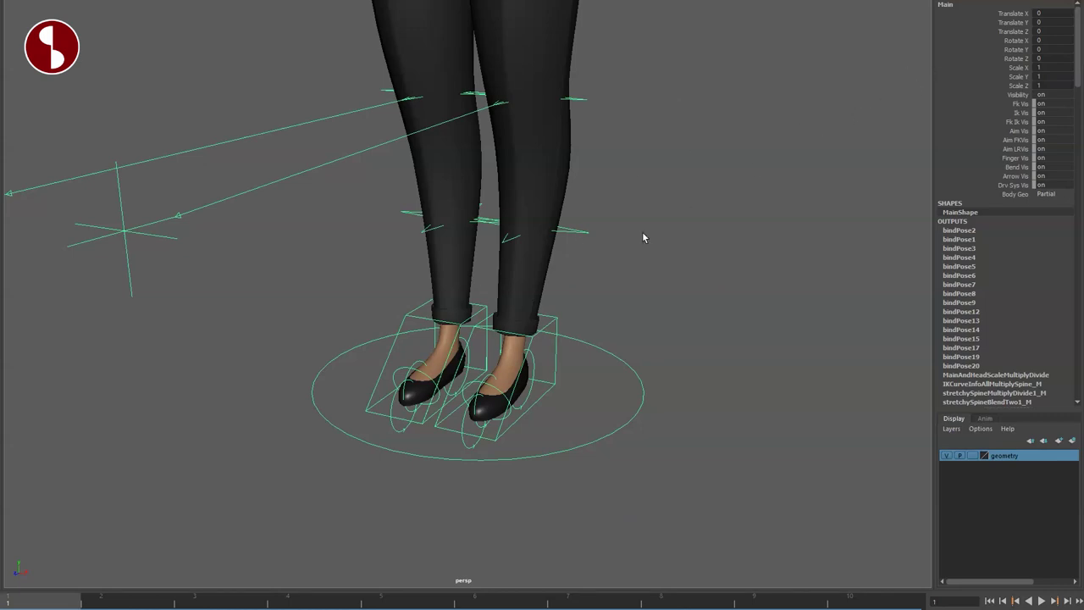
pyautogui.press('w')
pyautogui.keyDown('alt'); pyautogui.moveTo(385, 319); pyautogui.dragTo(421, 367, button='middle'); pyautogui.keyUp('alt')
pyautogui.scroll(-5, 435, 346)
pyautogui.moveTo(496, 421); pyautogui.dragTo(554, 394, button='middle')
pyautogui.hotkey('ctrl', 'z')
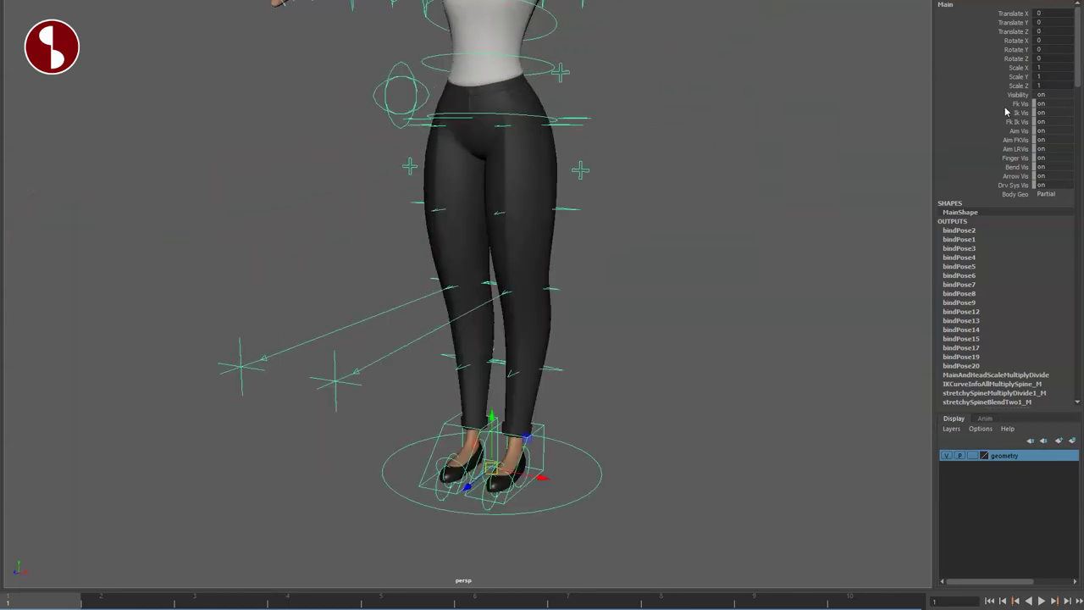
# - Turn off the Main control's attributes from Fk Vis to Drv Sys Vis and set Body Geo to Full, displayed in wireframe
pyautogui.click(991, 103)
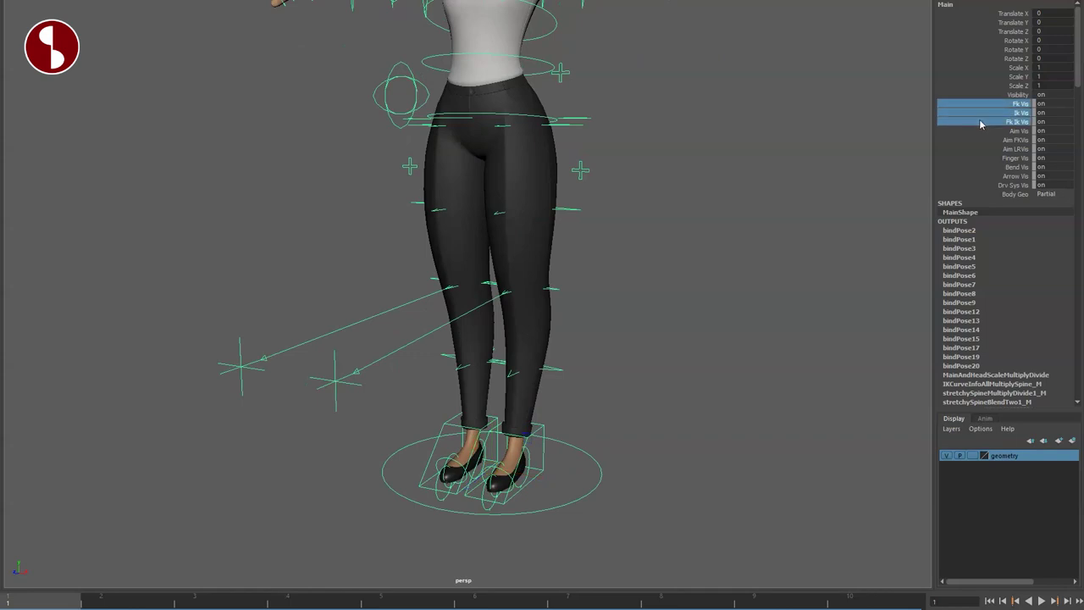
pyautogui.moveTo(976, 131); pyautogui.dragTo(995, 186)
pyautogui.click(1059, 194)
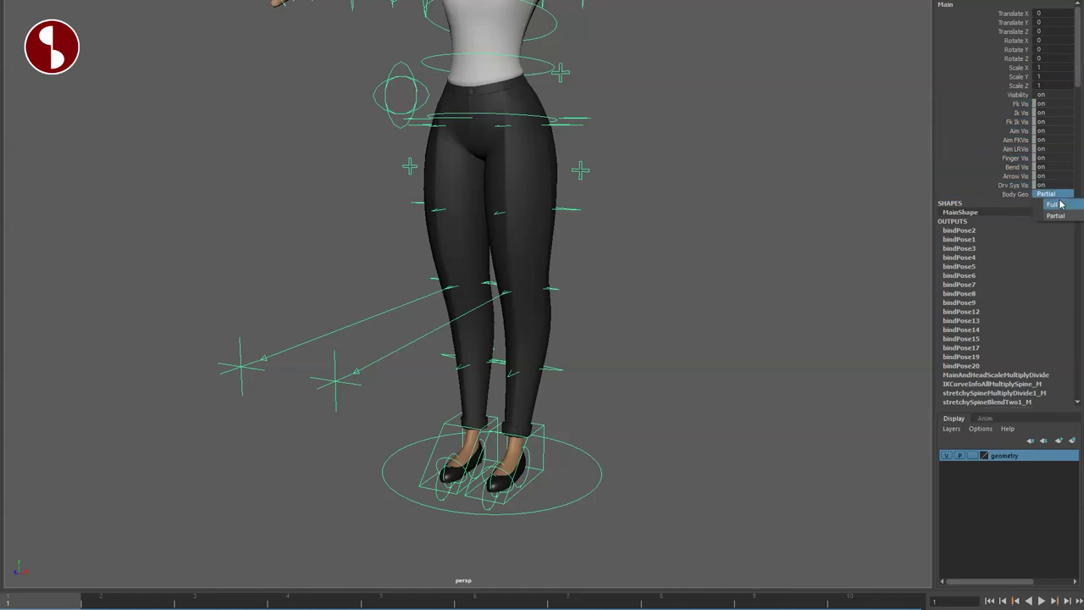
pyautogui.click(1057, 206)
pyautogui.press('4')
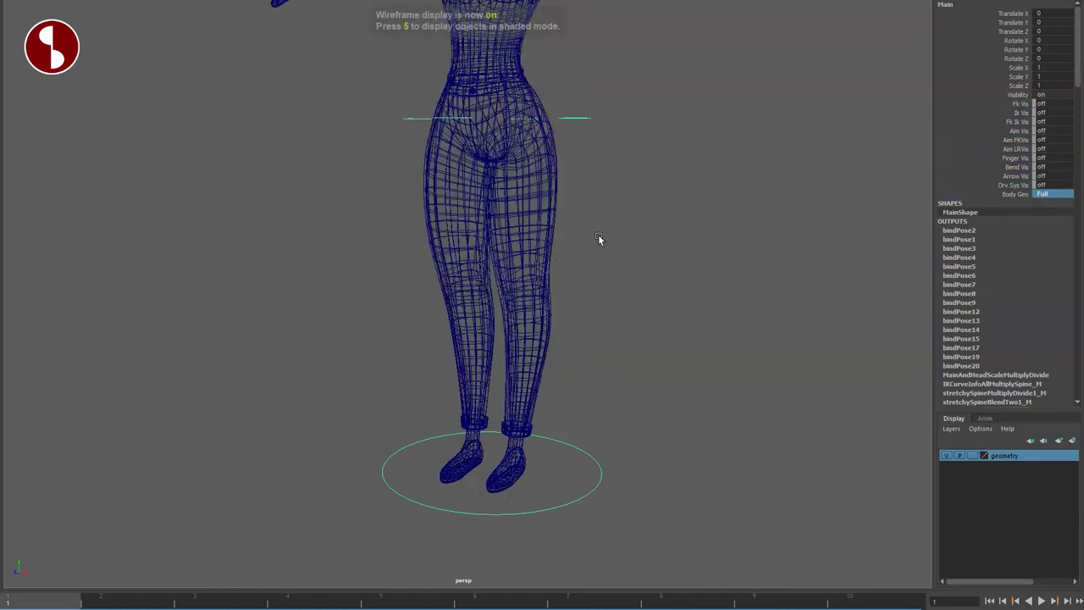
pyautogui.keyDown('alt'); pyautogui.moveTo(600, 240); pyautogui.dragTo(676, 361, button='middle'); pyautogui.keyUp('alt')
pyautogui.keyDown('alt'); pyautogui.moveTo(676, 361); pyautogui.dragTo(567, 299, button='right'); pyautogui.keyUp('alt')
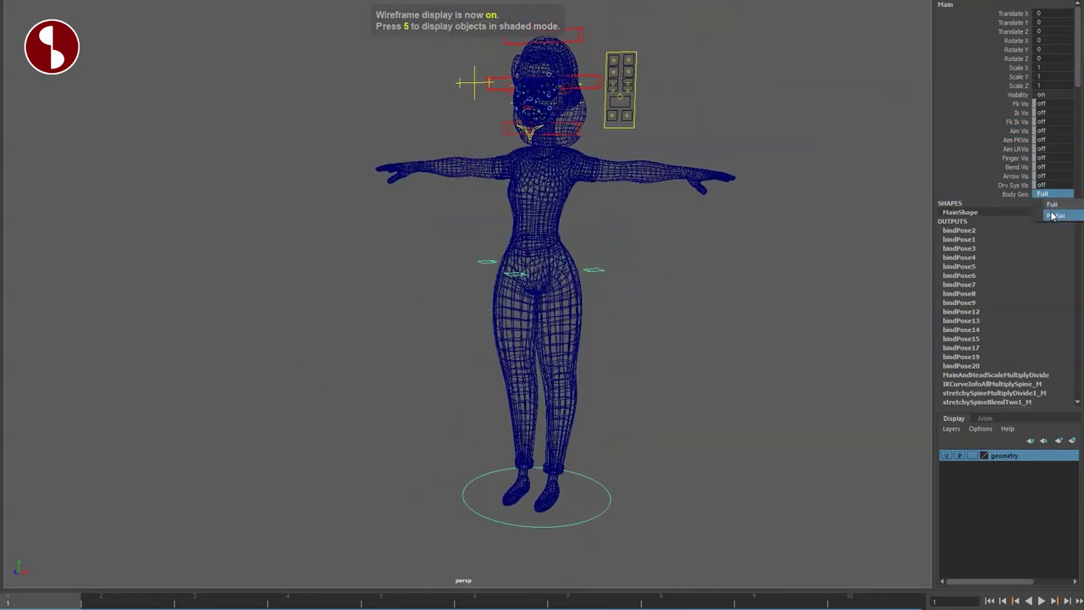
# - Set Body Geo to Partial, restore the textured display and turn Fk Vis through Drv Sys Vis back on
pyautogui.click(1053, 216)
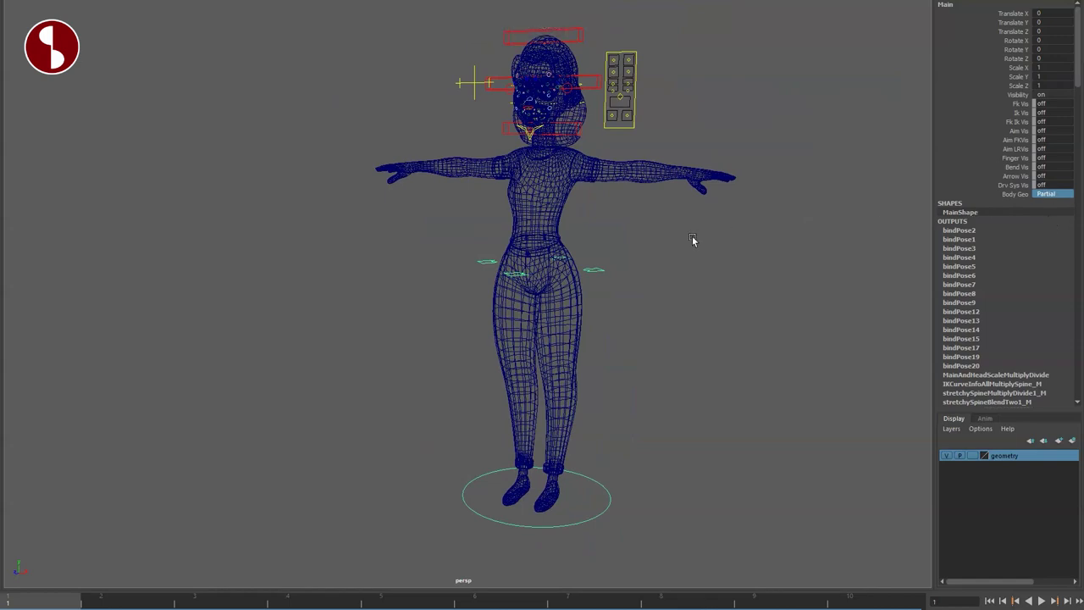
pyautogui.press('6')
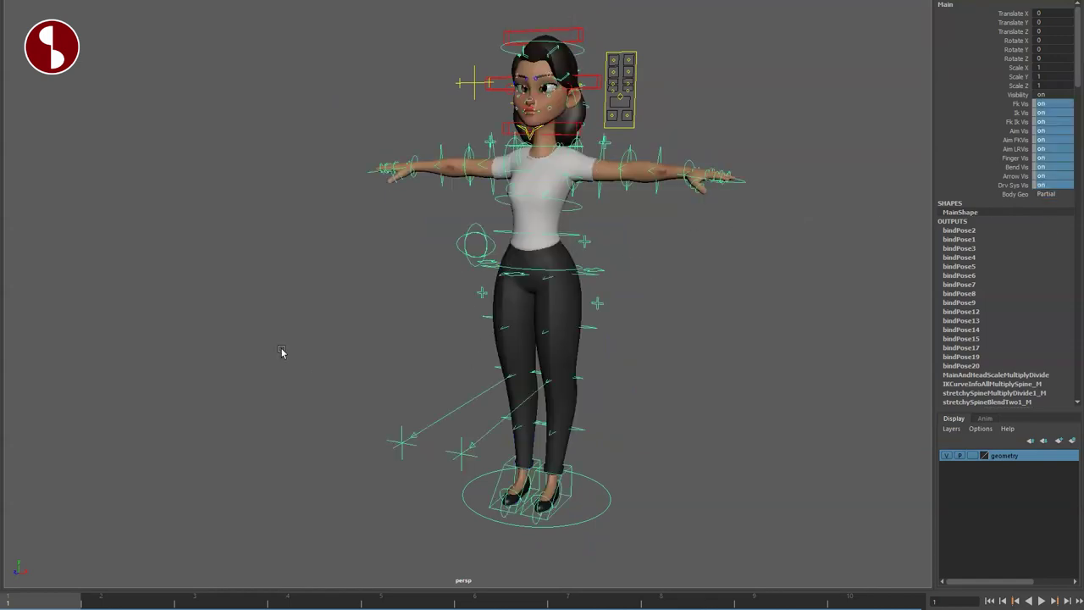
pyautogui.click(297, 343)
# - Raise the left foot's IK control to about 0.46, 5.284, -1.456 and rotate it about 18.6 degrees in Y
pyautogui.keyDown('alt'); pyautogui.moveTo(544, 478); pyautogui.dragTo(792, 533, button='right'); pyautogui.keyUp('alt')
pyautogui.keyDown('alt'); pyautogui.moveTo(720, 530); pyautogui.dragTo(644, 353, button='middle'); pyautogui.keyUp('alt')
pyautogui.keyDown('alt'); pyautogui.moveTo(644, 354); pyautogui.dragTo(600, 269); pyautogui.keyUp('alt')
pyautogui.click(626, 343)
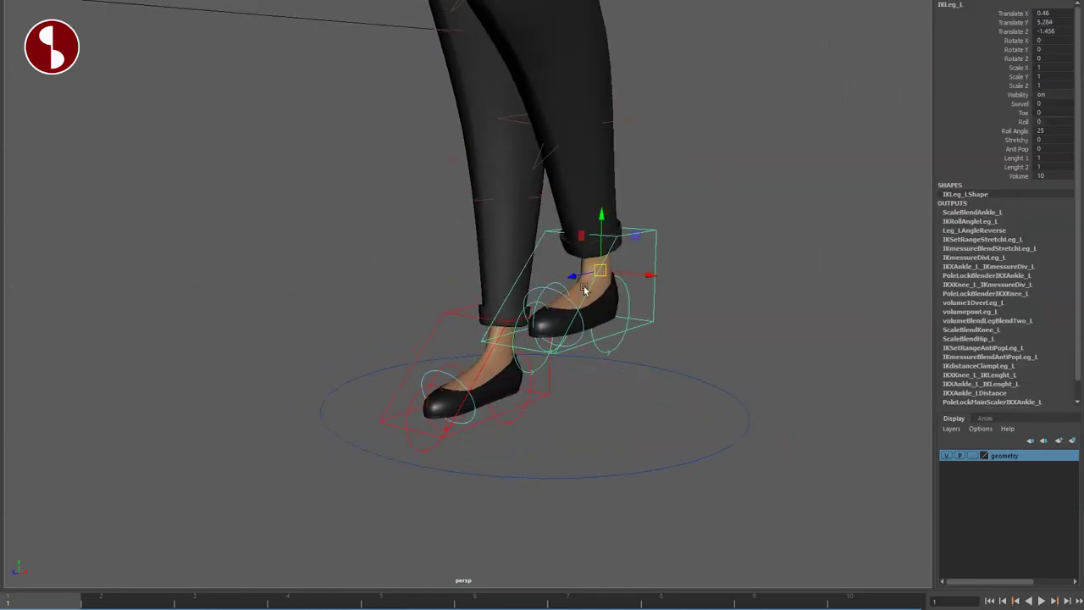
pyautogui.keyDown('alt'); pyautogui.moveTo(599, 269); pyautogui.dragTo(513, 359, button='right'); pyautogui.keyUp('alt')
pyautogui.keyDown('alt'); pyautogui.moveTo(513, 358); pyautogui.dragTo(572, 352); pyautogui.keyUp('alt')
pyautogui.press('e')
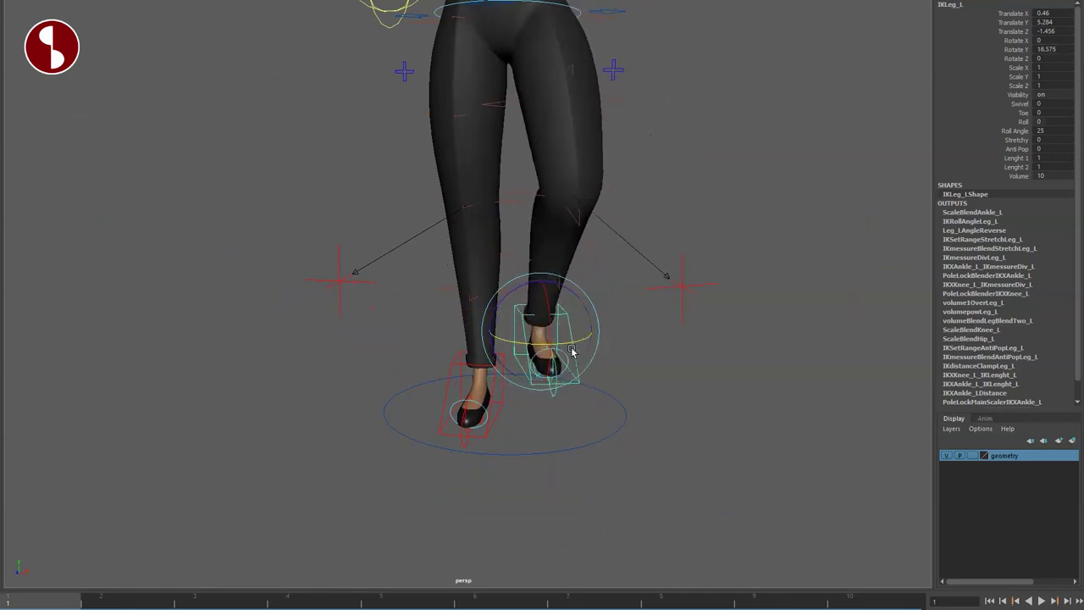
# - Try moving the left knee's pole control and undo the move
pyautogui.click(677, 288)
pyautogui.moveTo(670, 297); pyautogui.dragTo(693, 330)
pyautogui.hotkey('ctrl', 'z')
# - Set the left knee pole control's Lock to 10, test moving the knee with it and undo the changes
pyautogui.click(987, 50)
pyautogui.moveTo(840, 108); pyautogui.dragTo(840, 174, button='middle')
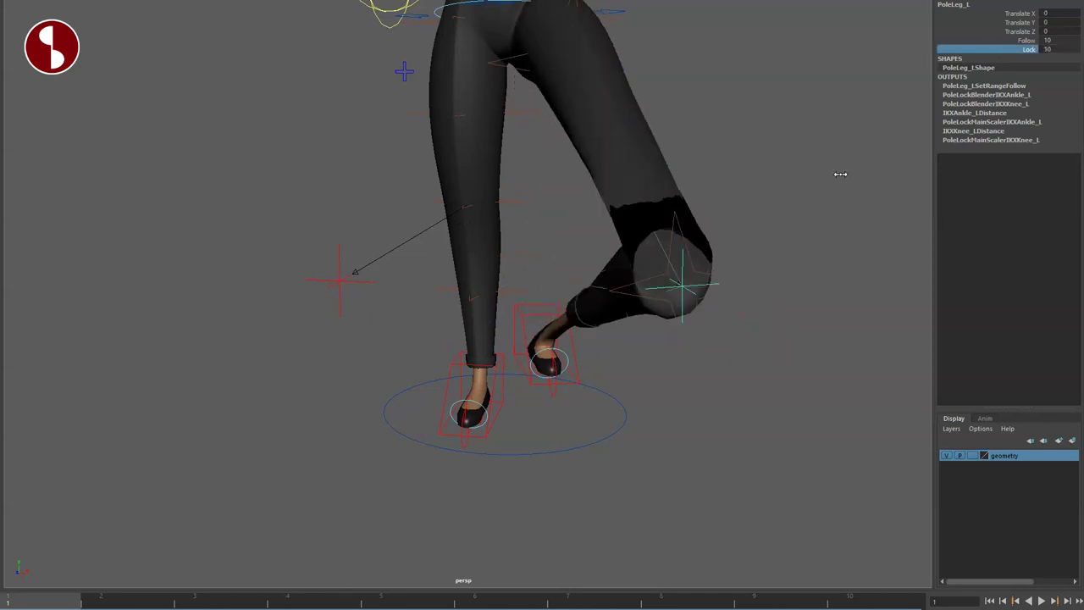
pyautogui.moveTo(691, 296); pyautogui.dragTo(630, 285)
pyautogui.hotkey('ctrl', 'z')
pyautogui.keyDown('alt'); pyautogui.moveTo(724, 327); pyautogui.dragTo(620, 378); pyautogui.keyUp('alt')
pyautogui.moveTo(101, 240); pyautogui.dragTo(583, 326)
pyautogui.hotkey('ctrl', 'z')
# - Lower the left knee pole control's Follow value, test it by rotating the left foot's IK control and undo the leg changes
pyautogui.click(965, 40)
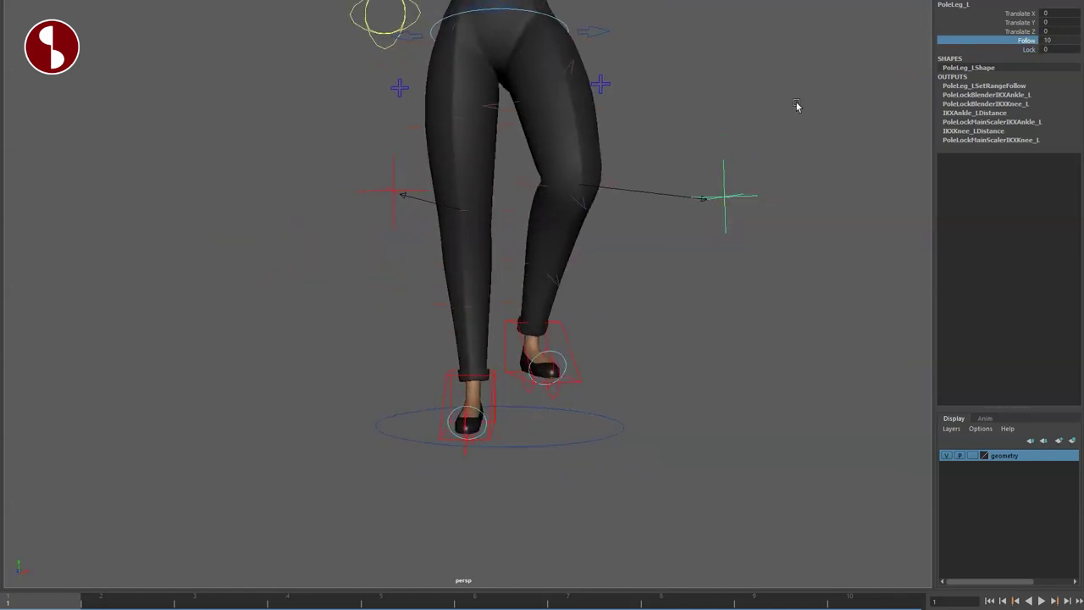
pyautogui.moveTo(796, 105); pyautogui.dragTo(640, 102, button='middle')
pyautogui.click(549, 344)
pyautogui.press('e')
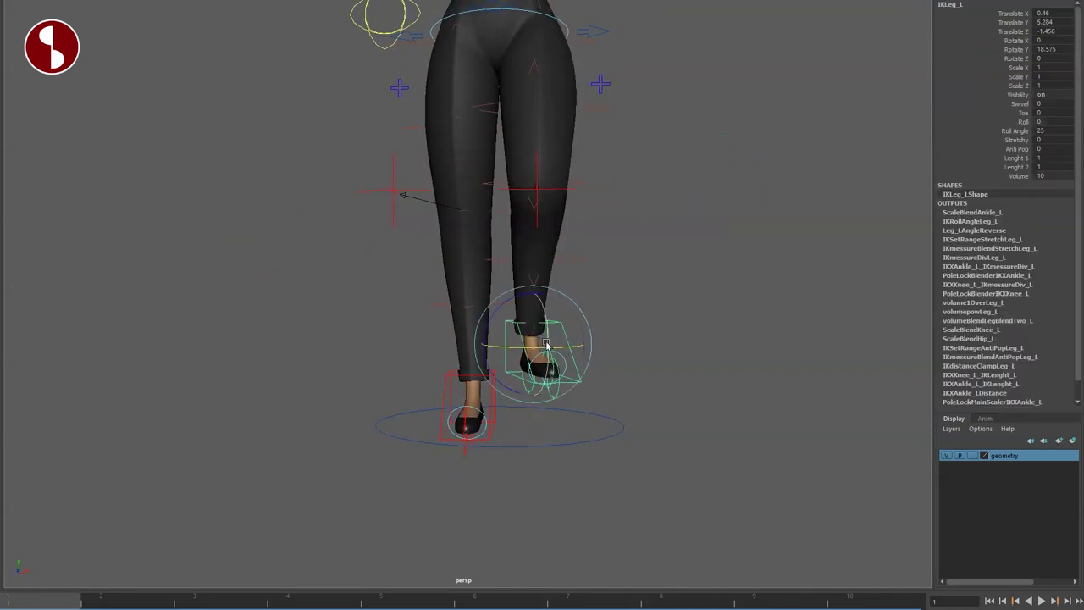
pyautogui.keyDown('alt'); pyautogui.moveTo(570, 381); pyautogui.dragTo(570, 408); pyautogui.keyUp('alt')
pyautogui.moveTo(566, 348); pyautogui.dragTo(573, 390)
pyautogui.hotkey('ctrl', 'z')
pyautogui.hotkey('ctrl', 'z')
pyautogui.hotkey('ctrl', 'z')
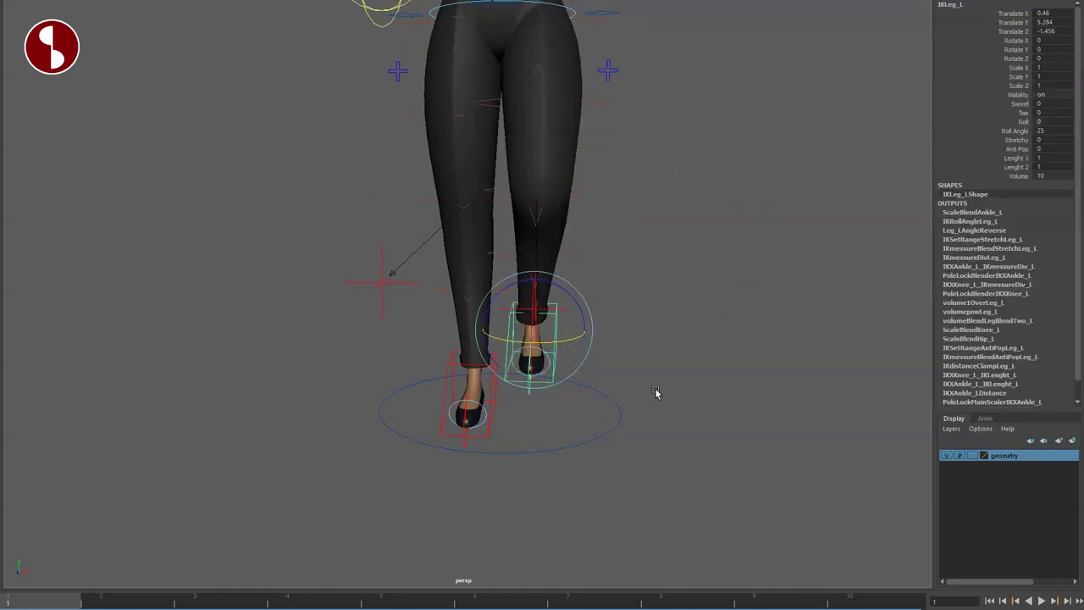
pyautogui.hotkey('ctrl', 'z')
# - Set the Swivel of the left foot's IK control to about 2.2
pyautogui.keyDown('alt'); pyautogui.moveTo(632, 436); pyautogui.dragTo(559, 399); pyautogui.keyUp('alt')
pyautogui.keyDown('alt'); pyautogui.moveTo(559, 398); pyautogui.dragTo(619, 367, button='right'); pyautogui.keyUp('alt')
pyautogui.keyDown('alt'); pyautogui.moveTo(619, 368); pyautogui.dragTo(598, 311, button='middle'); pyautogui.keyUp('alt')
pyautogui.keyDown('alt'); pyautogui.moveTo(598, 310); pyautogui.dragTo(743, 328, button='right'); pyautogui.keyUp('alt')
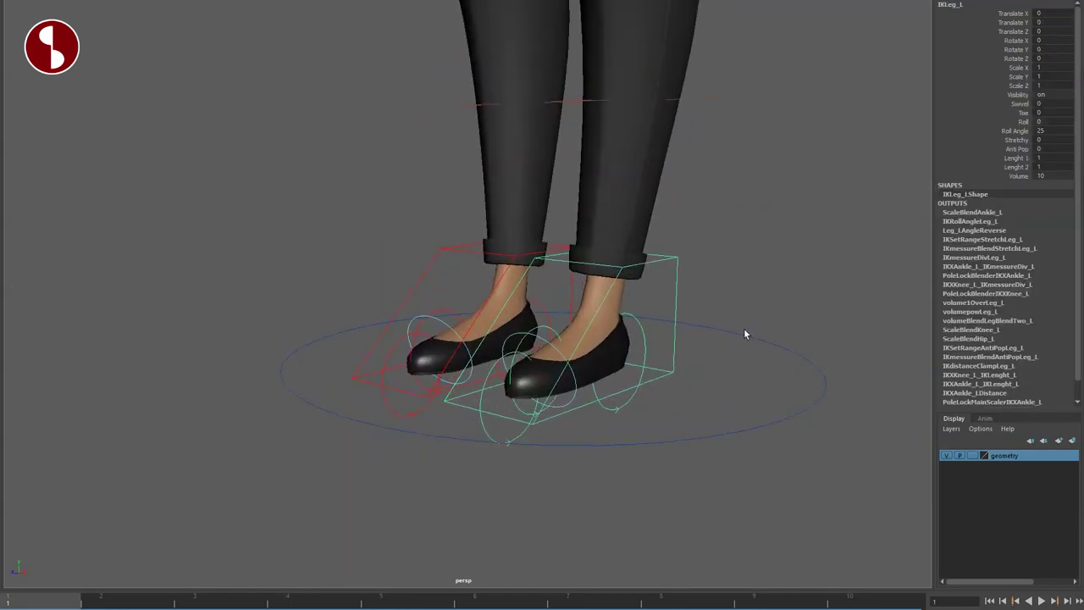
pyautogui.moveTo(881, 170); pyautogui.dragTo(792, 258, button='middle')
pyautogui.keyDown('alt'); pyautogui.moveTo(792, 259); pyautogui.dragTo(709, 242, button='right'); pyautogui.keyUp('alt')
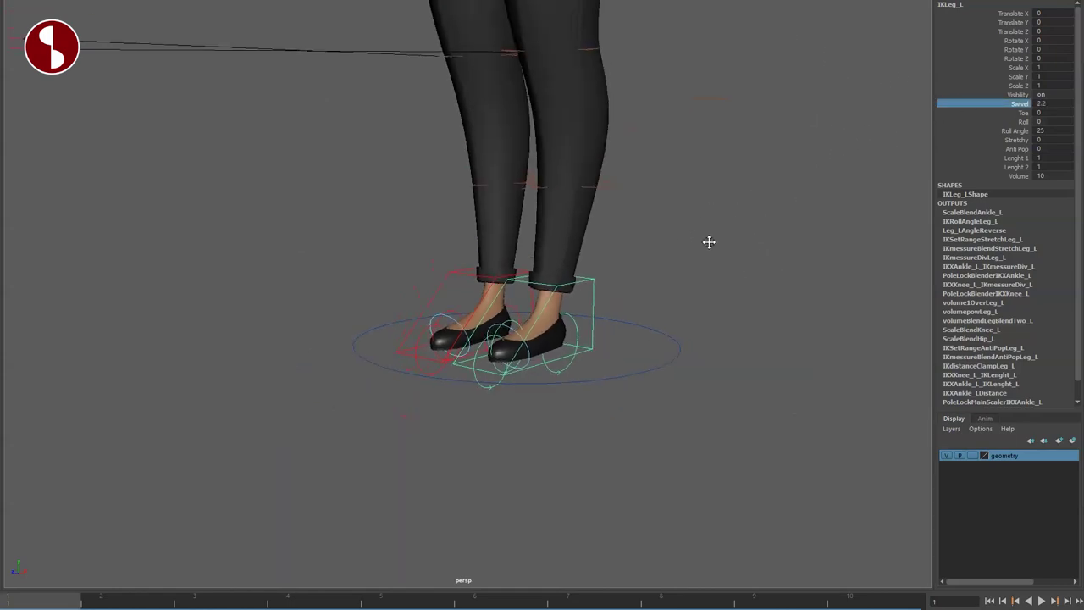
pyautogui.keyDown('alt'); pyautogui.moveTo(709, 243); pyautogui.dragTo(750, 348, button='middle'); pyautogui.keyUp('alt')
pyautogui.keyDown('alt'); pyautogui.moveTo(749, 347); pyautogui.dragTo(700, 297, button='right'); pyautogui.keyUp('alt')
pyautogui.moveTo(700, 298); pyautogui.dragTo(653, 317, button='middle')
pyautogui.scroll(5, 687, 271)
pyautogui.scroll(1, 690, 300)
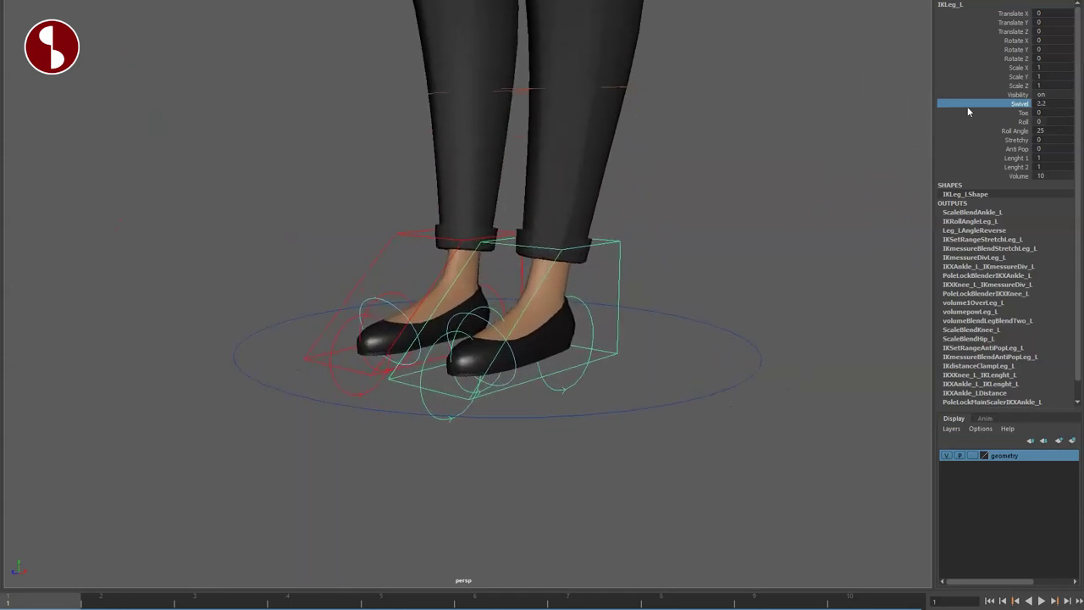
# - Try out the left foot's Toe, Roll at 10 and Roll Angle attributes, undoing each change
pyautogui.moveTo(781, 187); pyautogui.dragTo(737, 169, button='middle')
pyautogui.hotkey('ctrl', 'z')
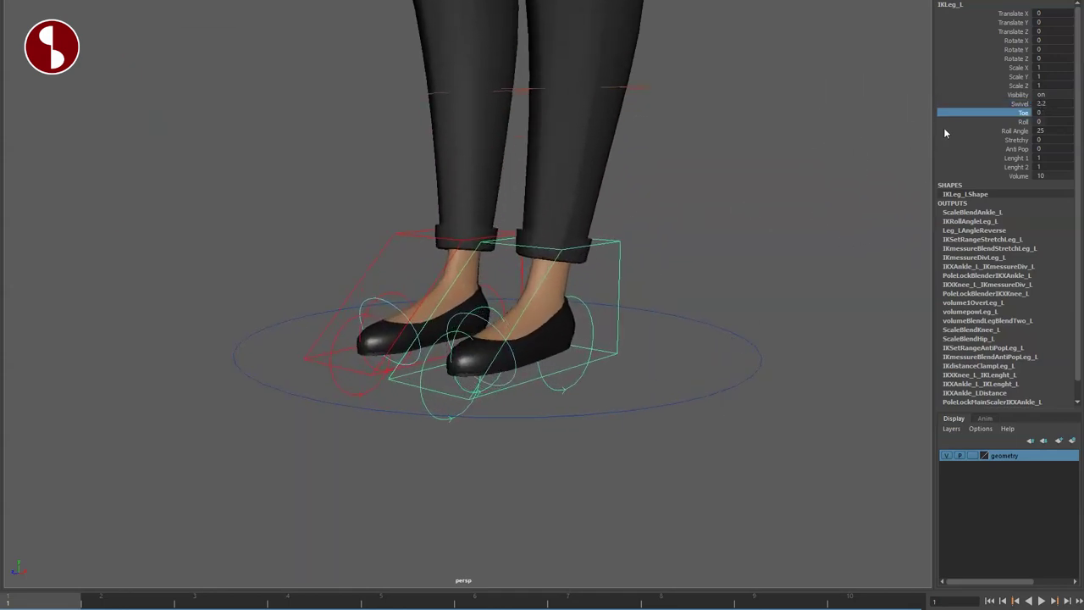
pyautogui.moveTo(846, 125); pyautogui.dragTo(799, 172, button='middle')
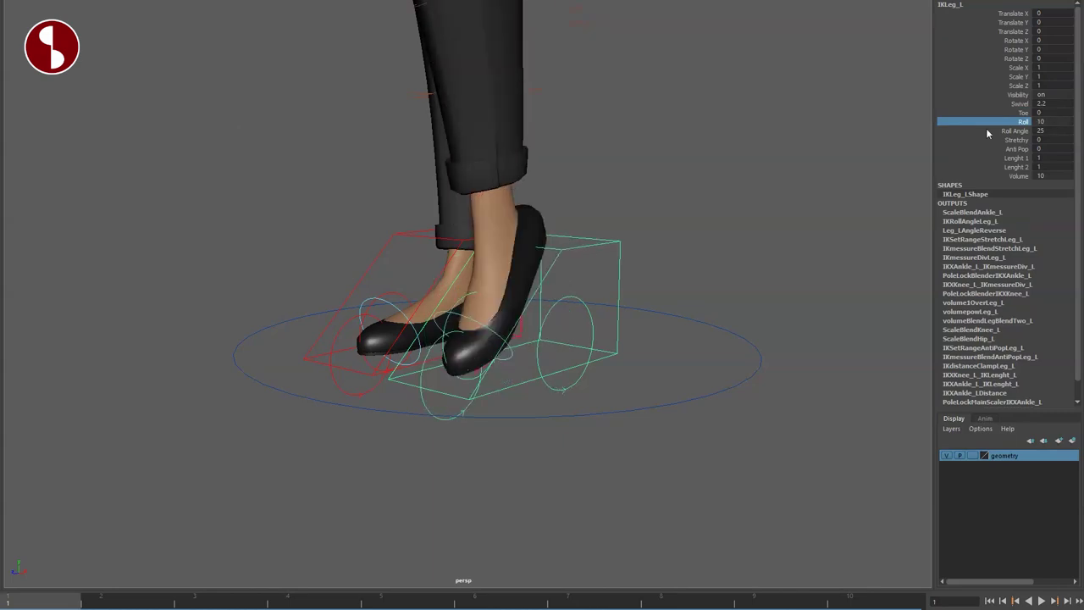
pyautogui.click(985, 131)
pyautogui.moveTo(855, 149); pyautogui.dragTo(629, 324, button='middle')
pyautogui.hotkey('ctrl', 'z')
pyautogui.hotkey('ctrl', 'z')
# - Pull the left foot's IK control far out to the side, test Stretchy up to 10 and undo the changes
pyautogui.click(988, 140)
pyautogui.keyDown('alt'); pyautogui.moveTo(630, 325); pyautogui.dragTo(734, 443); pyautogui.keyUp('alt')
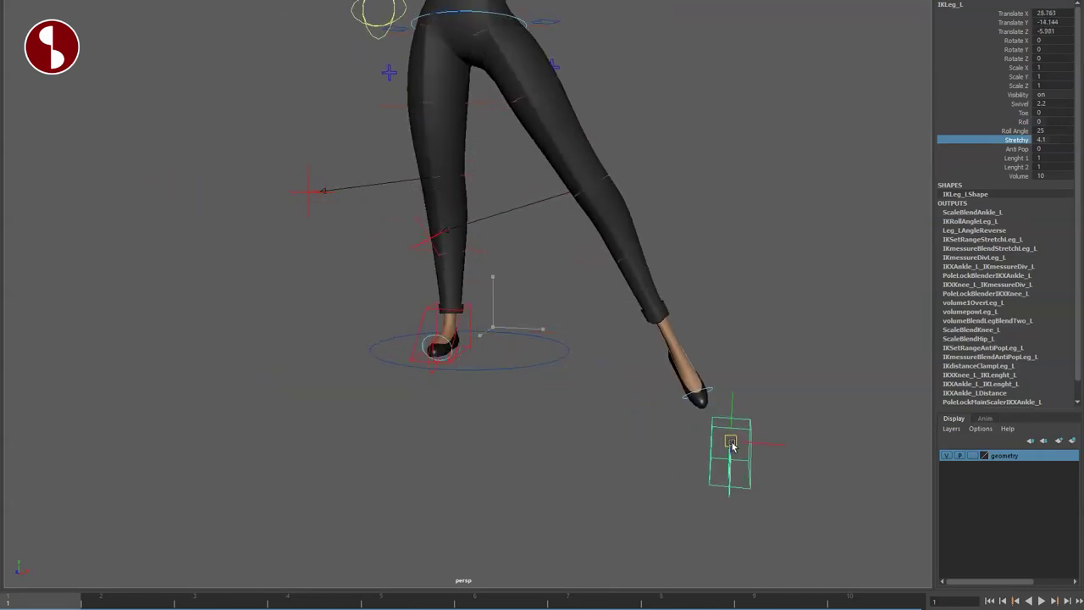
pyautogui.moveTo(850, 167); pyautogui.dragTo(931, 209, button='middle')
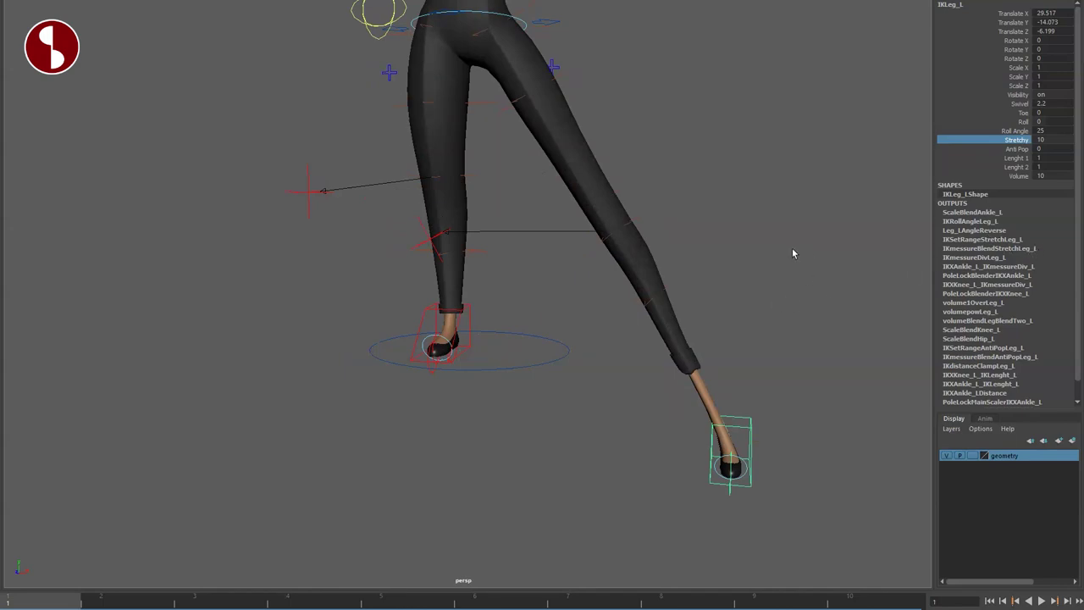
pyautogui.hotkey('ctrl', 'z')
pyautogui.hotkey('ctrl', 'z')
pyautogui.hotkey('ctrl', 'z')
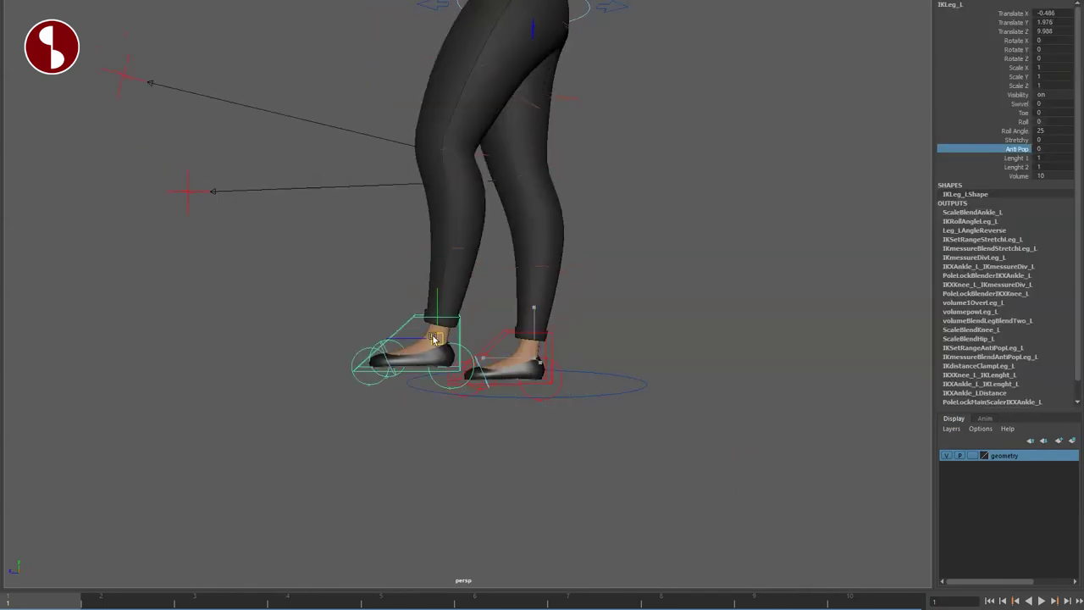
# - Move the left foot forward, rotate it about -19.3 degrees in X, try adjusting Anti Pop and undo the changes
pyautogui.moveTo(433, 337); pyautogui.dragTo(413, 325)
pyautogui.press('e')
pyautogui.moveTo(428, 281); pyautogui.dragTo(489, 289)
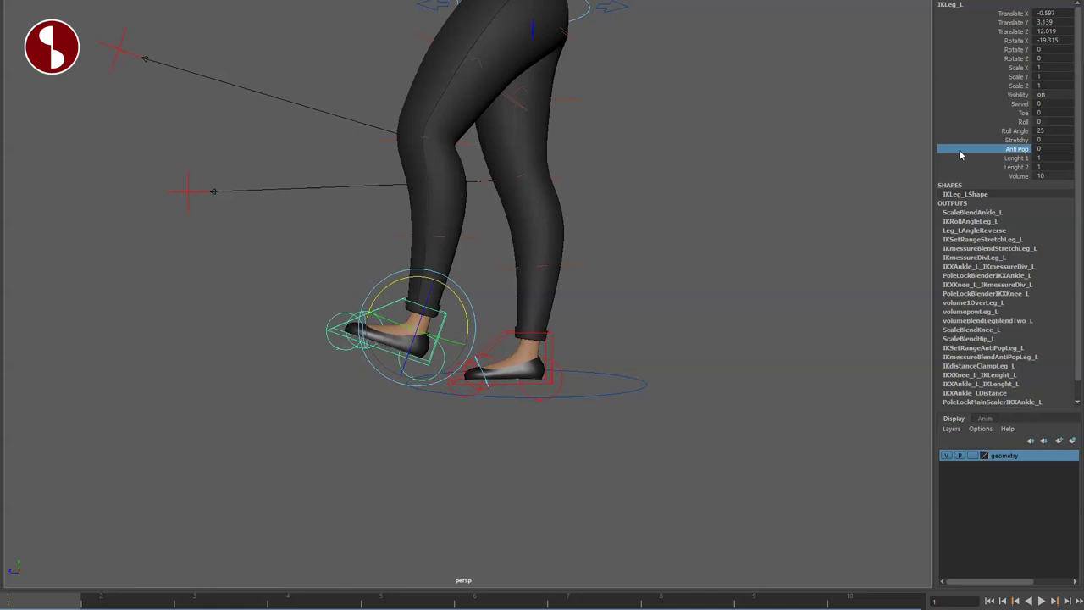
pyautogui.moveTo(839, 150); pyautogui.dragTo(881, 197, button='middle')
pyautogui.hotkey('ctrl', 'z')
pyautogui.hotkey('ctrl', 'z')
pyautogui.hotkey('ctrl', 'z')
# - Try adjusting the left leg's Lenght 1 and Lenght 2 attributes and select the Volume attribute
pyautogui.moveTo(996, 159); pyautogui.dragTo(1004, 169)
pyautogui.moveTo(872, 158); pyautogui.dragTo(915, 176, button='middle')
pyautogui.click(985, 177)
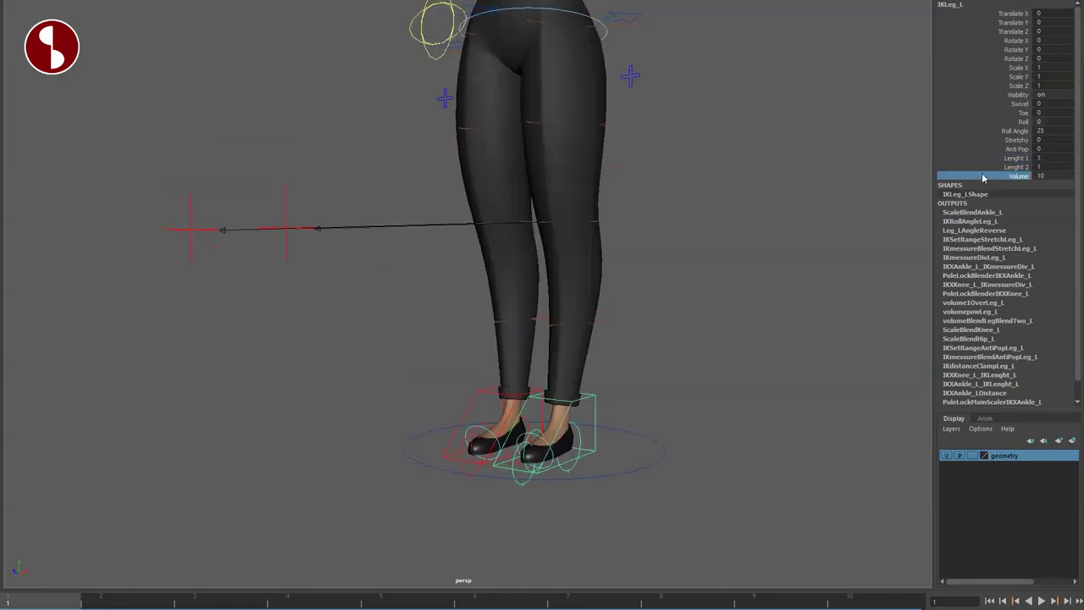
# - Select the left foot's FK toes control, try rotating the toes and undo the rotation
pyautogui.keyDown('alt'); pyautogui.moveTo(464, 365); pyautogui.dragTo(545, 370); pyautogui.keyUp('alt')
pyautogui.keyDown('alt'); pyautogui.moveTo(545, 370); pyautogui.dragTo(535, 263, button='middle'); pyautogui.keyUp('alt')
pyautogui.keyDown('alt'); pyautogui.moveTo(508, 321); pyautogui.dragTo(576, 365, button='right'); pyautogui.keyUp('alt')
pyautogui.keyDown('alt'); pyautogui.moveTo(576, 381); pyautogui.dragTo(463, 396); pyautogui.keyUp('alt')
pyautogui.click(483, 449)
pyautogui.keyDown('alt'); pyautogui.moveTo(483, 449); pyautogui.dragTo(519, 410); pyautogui.keyUp('alt')
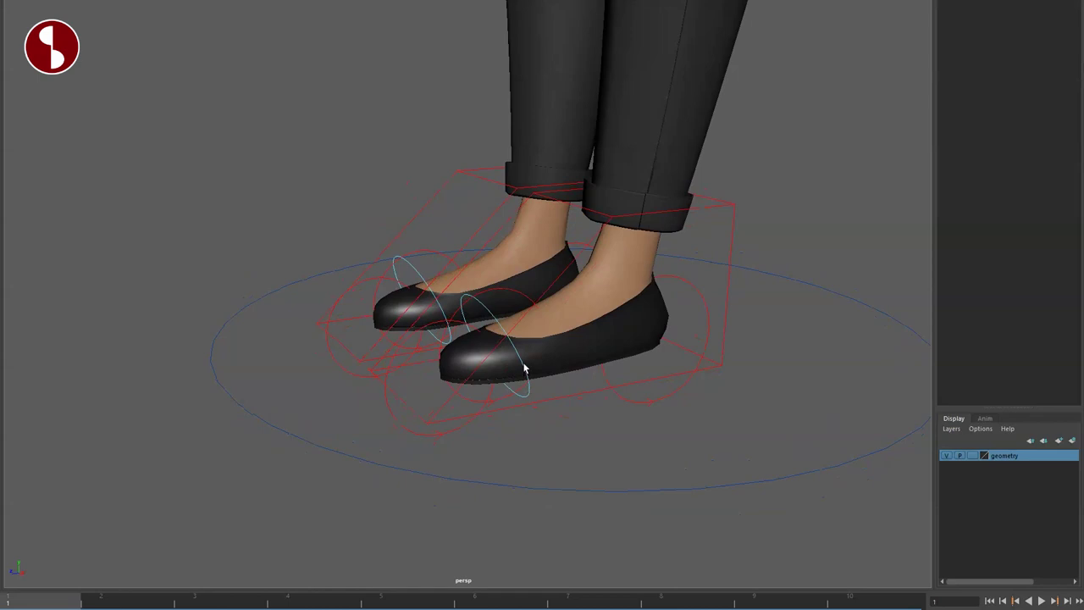
pyautogui.click(525, 371)
pyautogui.press('e')
pyautogui.moveTo(460, 360); pyautogui.dragTo(472, 334)
pyautogui.hotkey('ctrl', 'z')
pyautogui.press('q')
pyautogui.keyDown('alt'); pyautogui.moveTo(493, 374); pyautogui.dragTo(509, 405); pyautogui.keyUp('alt')
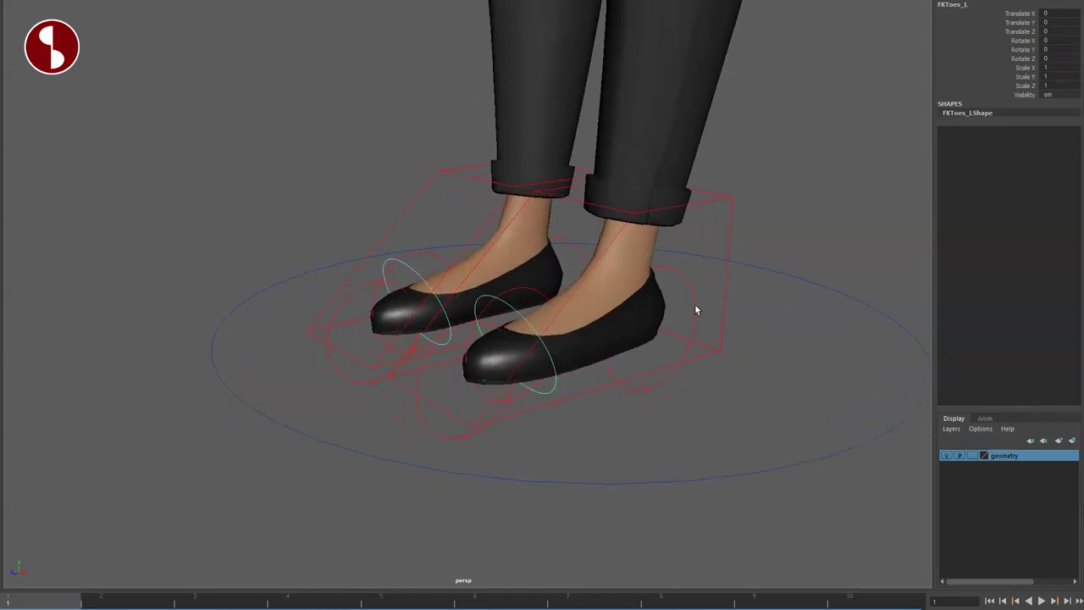
# - Try another rotation of the left FK toes, undo it and check the red controls around the feet
pyautogui.press('e')
pyautogui.moveTo(689, 275); pyautogui.dragTo(659, 273)
pyautogui.hotkey('ctrl', 'z')
pyautogui.press('q')
pyautogui.click(409, 390)
pyautogui.keyDown('alt'); pyautogui.moveTo(409, 391); pyautogui.dragTo(557, 431); pyautogui.keyUp('alt')
pyautogui.click(518, 413)
pyautogui.keyDown('alt'); pyautogui.moveTo(517, 413); pyautogui.dragTo(409, 388, button='right'); pyautogui.keyUp('alt')
pyautogui.keyDown('alt'); pyautogui.moveTo(521, 332); pyautogui.dragTo(528, 472, button='middle'); pyautogui.keyUp('alt')
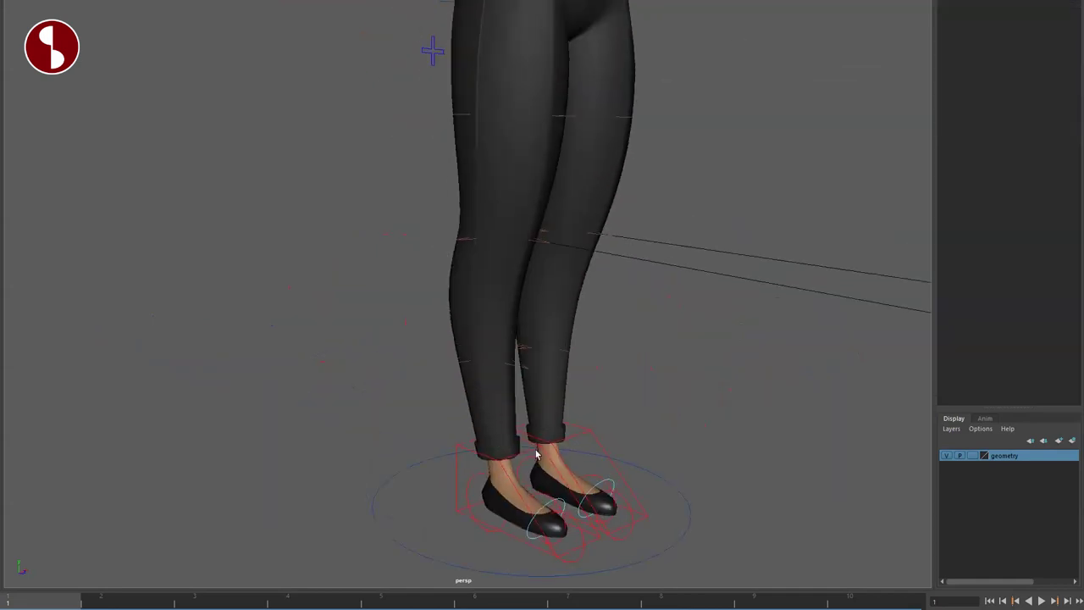
# - Try bending the left lower leg by moving its BendKnee2_L control to about 2.3, 2.4, -9.6
pyautogui.keyDown('alt'); pyautogui.moveTo(528, 472); pyautogui.dragTo(426, 433); pyautogui.keyUp('alt')
pyautogui.keyDown('alt'); pyautogui.moveTo(426, 433); pyautogui.dragTo(508, 436, button='right'); pyautogui.keyUp('alt')
pyautogui.keyDown('alt'); pyautogui.moveTo(517, 437); pyautogui.dragTo(505, 395, button='middle'); pyautogui.keyUp('alt')
pyautogui.keyDown('alt'); pyautogui.moveTo(505, 394); pyautogui.dragTo(559, 381); pyautogui.keyUp('alt')
pyautogui.moveTo(621, 312); pyautogui.dragTo(621, 353)
pyautogui.moveTo(555, 319); pyautogui.dragTo(753, 286)
pyautogui.hotkey('ctrl', 'z')
# - Try adjusting the Stiff attribute of the left knee bend control and undo the bend changes
pyautogui.click(982, 94)
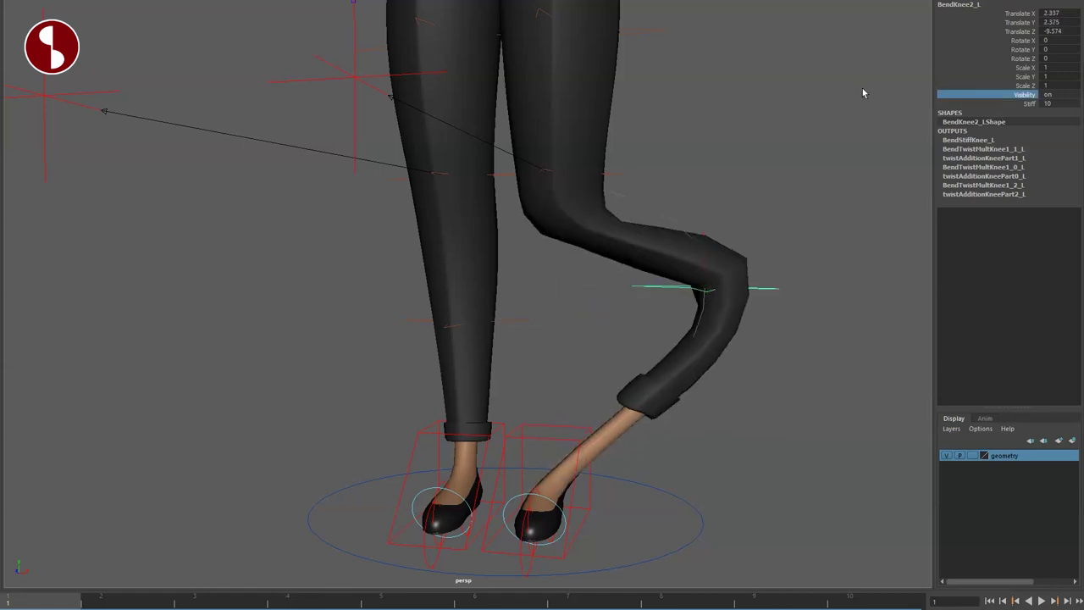
pyautogui.click(987, 103)
pyautogui.moveTo(842, 114); pyautogui.dragTo(731, 156, button='middle')
pyautogui.hotkey('ctrl', 'z')
pyautogui.hotkey('ctrl', 'z')
pyautogui.hotkey('ctrl', 'z')
# - Select the bend control midway along the left thigh, BendHip2_L
pyautogui.keyDown('alt'); pyautogui.moveTo(591, 228); pyautogui.dragTo(619, 395); pyautogui.keyUp('alt')
pyautogui.keyDown('alt'); pyautogui.moveTo(619, 395); pyautogui.dragTo(551, 351, button='right'); pyautogui.keyUp('alt')
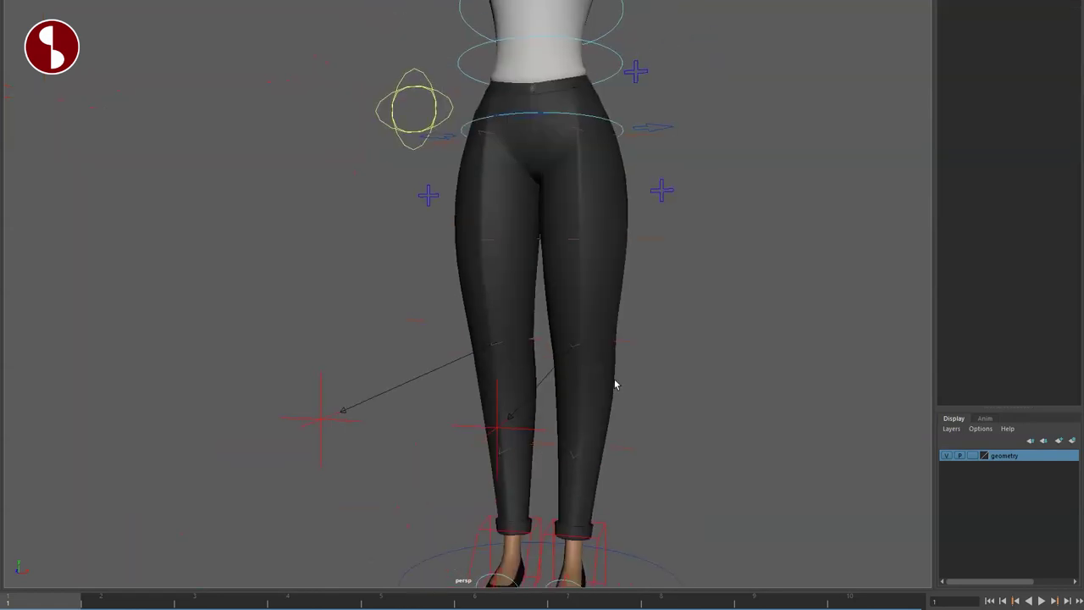
pyautogui.keyDown('alt'); pyautogui.moveTo(625, 371); pyautogui.dragTo(632, 338); pyautogui.keyUp('alt')
pyautogui.click(636, 340)
pyautogui.click(647, 238)
pyautogui.scroll(2, 639, 288)
pyautogui.keyDown('alt'); pyautogui.moveTo(639, 288); pyautogui.dragTo(639, 416, button='middle'); pyautogui.keyUp('alt')
pyautogui.keyDown('alt'); pyautogui.moveTo(649, 366); pyautogui.dragTo(665, 363); pyautogui.keyUp('alt')
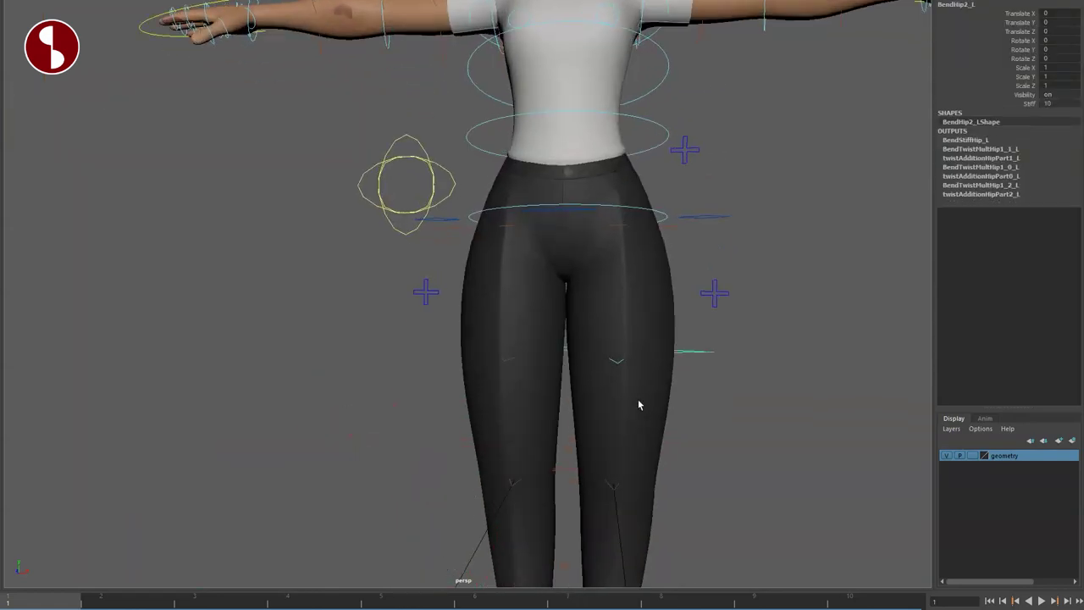
pyautogui.keyDown('alt'); pyautogui.moveTo(665, 363); pyautogui.dragTo(652, 394, button='middle'); pyautogui.keyUp('alt')
# - Select the BendHip1_L control at the top of the left thigh, try moving it and undo each move
pyautogui.click(662, 297)
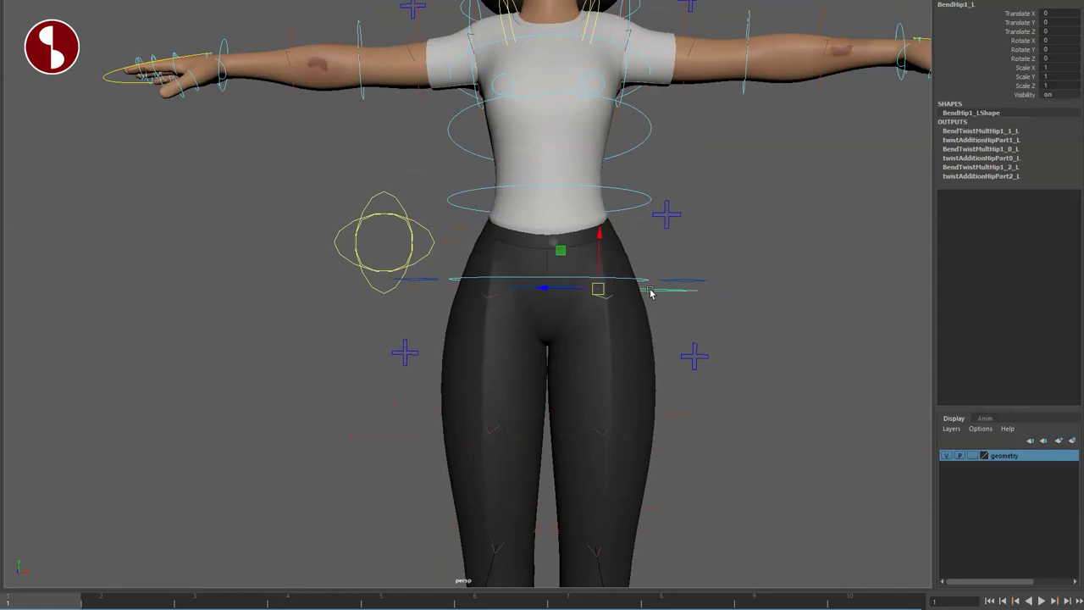
pyautogui.moveTo(601, 288); pyautogui.dragTo(648, 326)
pyautogui.hotkey('ctrl', 'z')
pyautogui.keyDown('alt'); pyautogui.moveTo(648, 355); pyautogui.dragTo(511, 386); pyautogui.keyUp('alt')
pyautogui.moveTo(442, 308); pyautogui.dragTo(598, 330)
pyautogui.hotkey('ctrl', 'z')
# - Select the left leg's FK/IK switch control and try turning FKVis and IKVis off
pyautogui.keyDown('alt'); pyautogui.moveTo(432, 418); pyautogui.dragTo(567, 416); pyautogui.keyUp('alt')
pyautogui.click(692, 364)
pyautogui.keyDown('alt'); pyautogui.moveTo(714, 362); pyautogui.dragTo(672, 421); pyautogui.keyUp('alt')
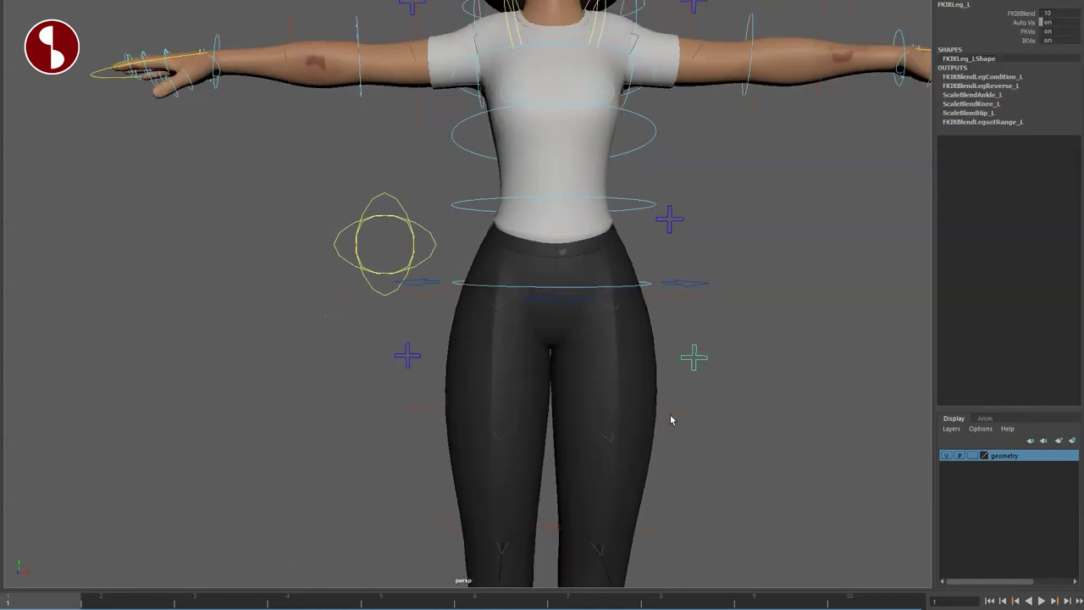
pyautogui.keyDown('alt'); pyautogui.moveTo(716, 401); pyautogui.dragTo(695, 303, button='middle'); pyautogui.keyUp('alt')
pyautogui.keyDown('alt'); pyautogui.moveTo(694, 303); pyautogui.dragTo(576, 305, button='right'); pyautogui.keyUp('alt')
pyautogui.keyDown('alt'); pyautogui.moveTo(576, 305); pyautogui.dragTo(503, 368); pyautogui.keyUp('alt')
pyautogui.keyDown('alt'); pyautogui.moveTo(503, 367); pyautogui.dragTo(554, 354, button='middle'); pyautogui.keyUp('alt')
pyautogui.keyDown('alt'); pyautogui.moveTo(554, 354); pyautogui.dragTo(658, 389, button='right'); pyautogui.keyUp('alt')
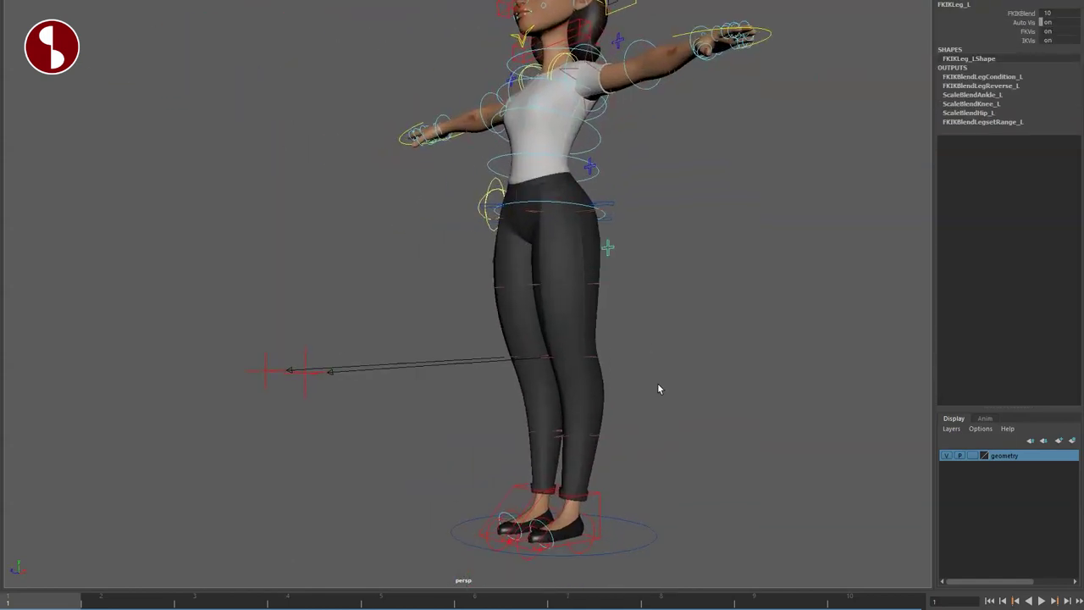
pyautogui.moveTo(996, 32); pyautogui.dragTo(995, 41)
pyautogui.moveTo(870, 102); pyautogui.dragTo(757, 103, button='middle')
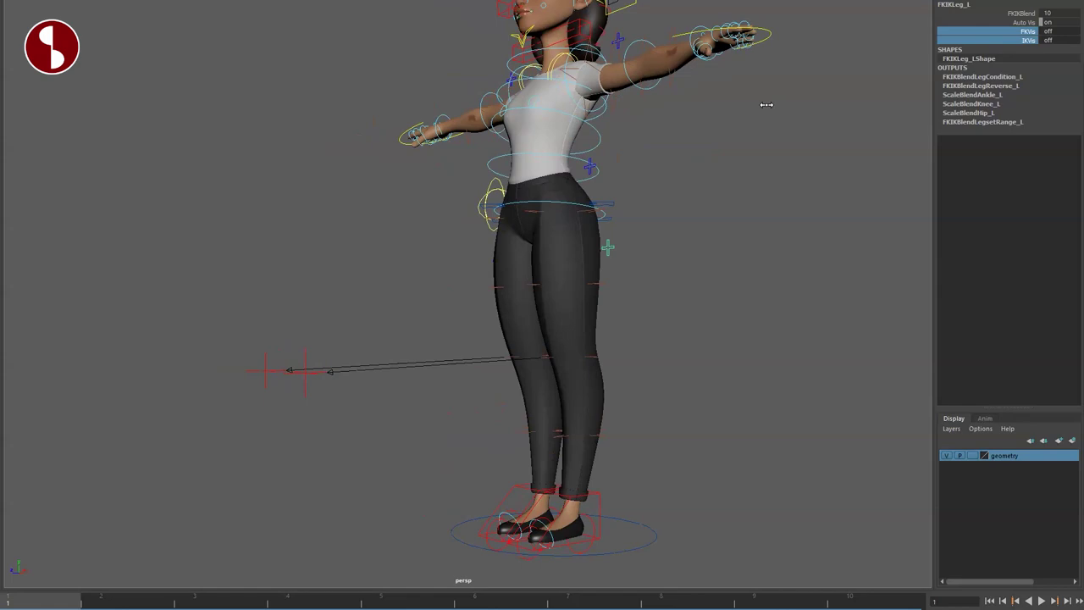
# - Set the left leg's FKIKBlend to 0 and switch the geometry layer to Reference mode
pyautogui.click(982, 14)
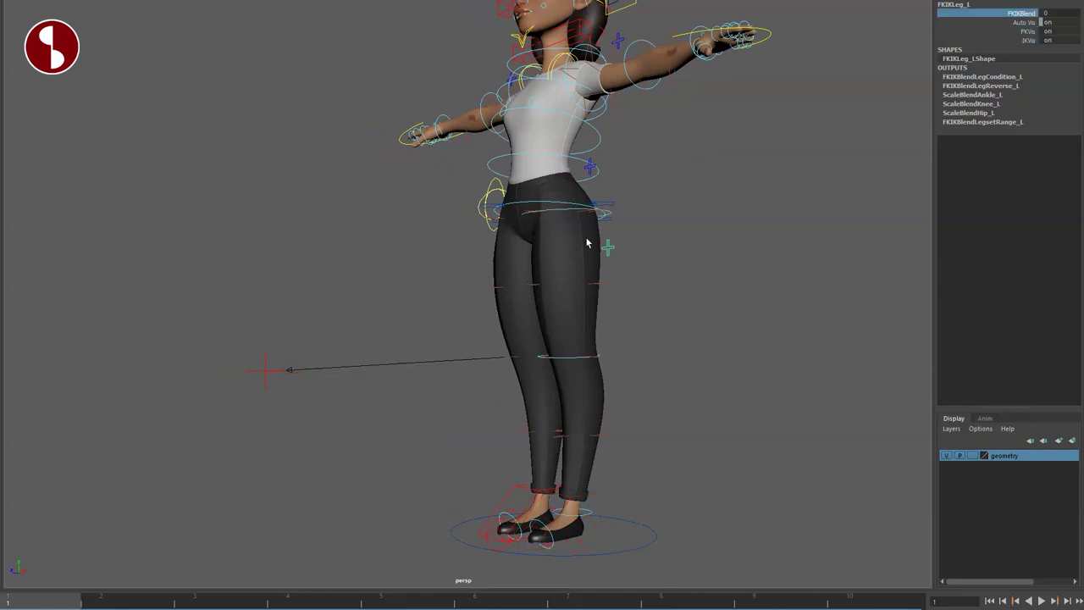
pyautogui.click(560, 217)
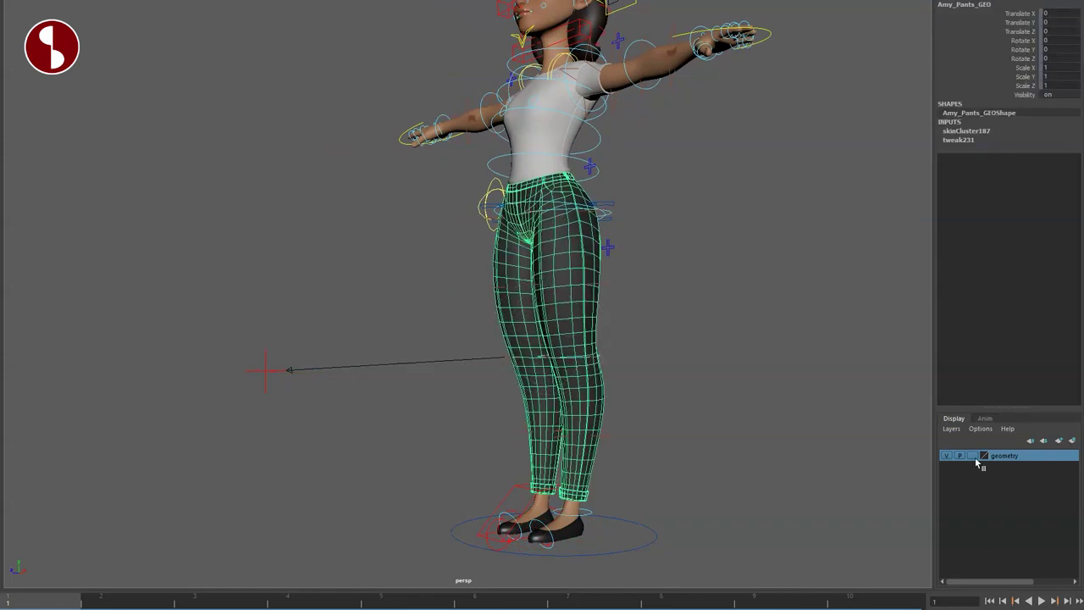
pyautogui.click(772, 270)
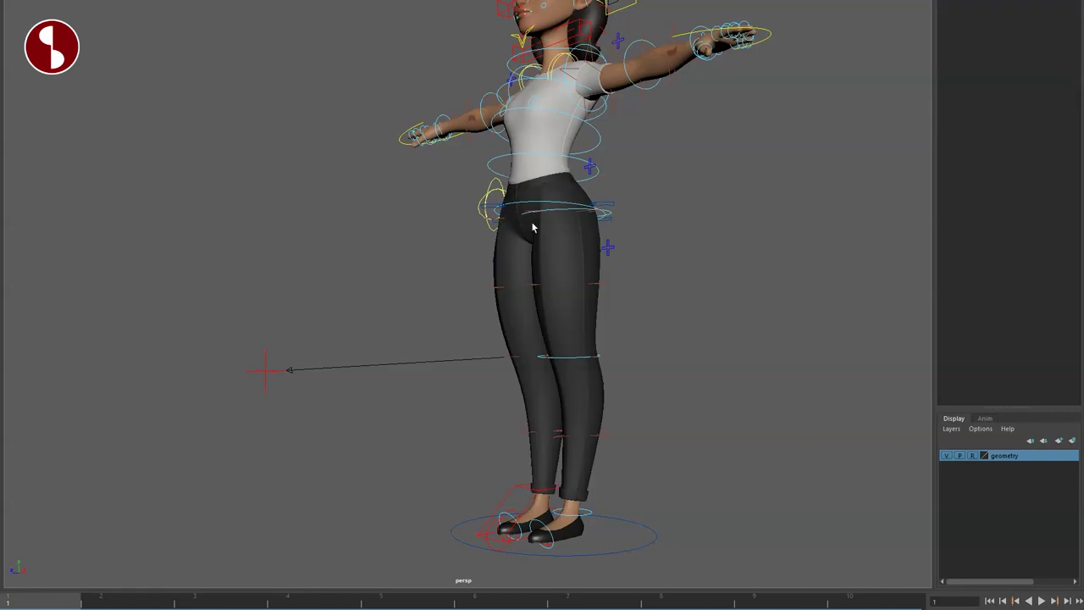
# - Try rotating the left leg's FK hip control, undo it and try rotating the FK knee control
pyautogui.click(561, 209)
pyautogui.moveTo(537, 244); pyautogui.dragTo(513, 183)
pyautogui.hotkey('ctrl', 'z')
pyautogui.click(573, 362)
pyautogui.moveTo(533, 358); pyautogui.dragTo(543, 432)
# - Try scaling the left leg's FK controls, including hip and knee, and undo the scaling
pyautogui.press('r')
pyautogui.keyDown('shift'); pyautogui.click(556, 238); pyautogui.keyUp('shift')
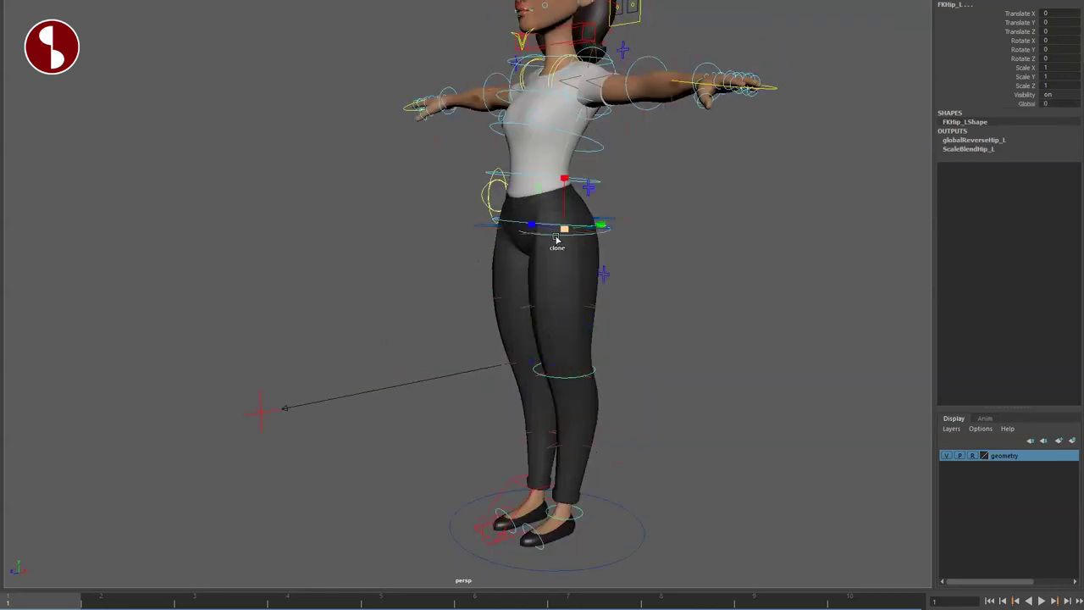
pyautogui.moveTo(560, 239); pyautogui.dragTo(705, 269)
pyautogui.hotkey('ctrl', 'z')
pyautogui.moveTo(560, 514); pyautogui.dragTo(595, 529)
pyautogui.keyDown('alt'); pyautogui.moveTo(595, 529); pyautogui.dragTo(648, 520); pyautogui.keyUp('alt')
pyautogui.keyDown('alt'); pyautogui.moveTo(648, 520); pyautogui.dragTo(601, 494, button='right'); pyautogui.keyUp('alt')
pyautogui.keyDown('alt'); pyautogui.moveTo(601, 494); pyautogui.dragTo(579, 472); pyautogui.keyUp('alt')
pyautogui.hotkey('ctrl', 'z')
pyautogui.keyDown('shift'); pyautogui.click(583, 238); pyautogui.keyUp('shift')
pyautogui.keyDown('alt'); pyautogui.moveTo(484, 333); pyautogui.dragTo(468, 401, button='middle'); pyautogui.keyUp('alt')
pyautogui.keyDown('alt'); pyautogui.moveTo(467, 402); pyautogui.dragTo(596, 489, button='right'); pyautogui.keyUp('alt')
pyautogui.scroll(5, 584, 449)
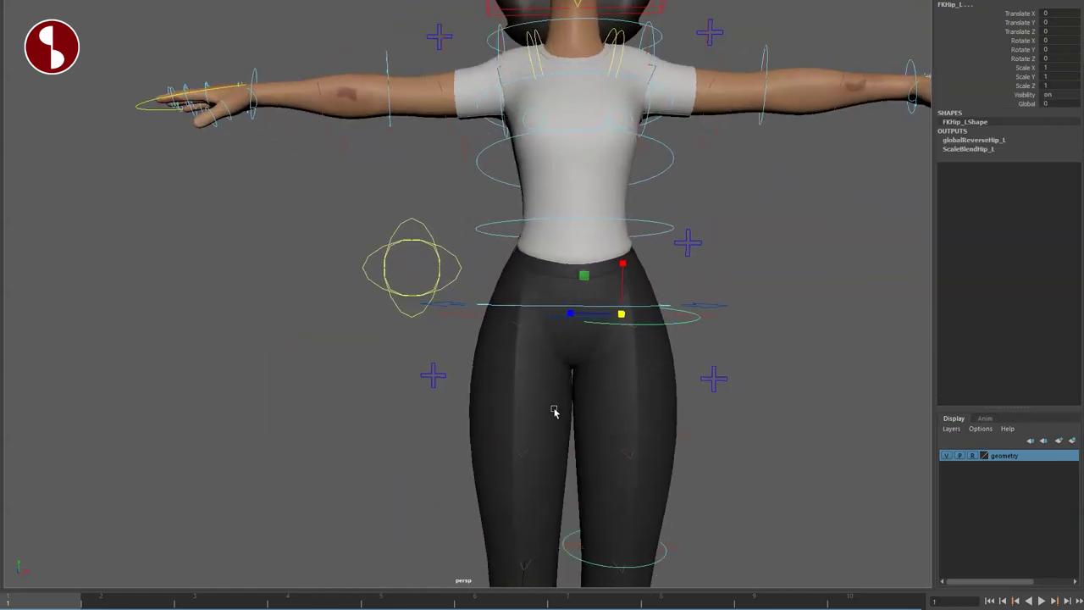
# - Select the RootX_M control around the hips and try moving the body with it
pyautogui.click(743, 307)
pyautogui.click(744, 310)
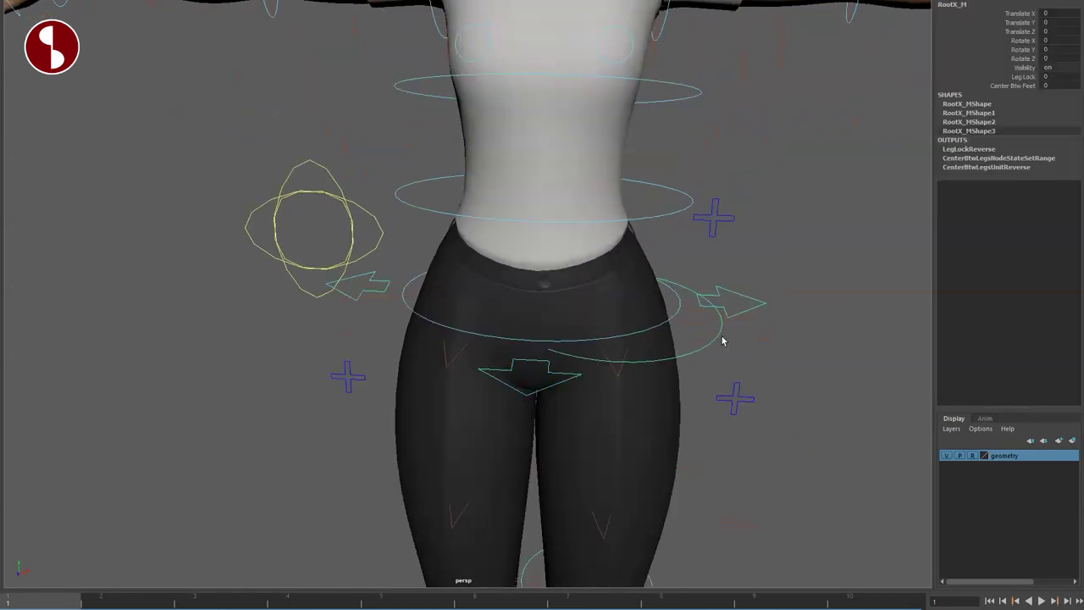
pyautogui.scroll(-6, 559, 346)
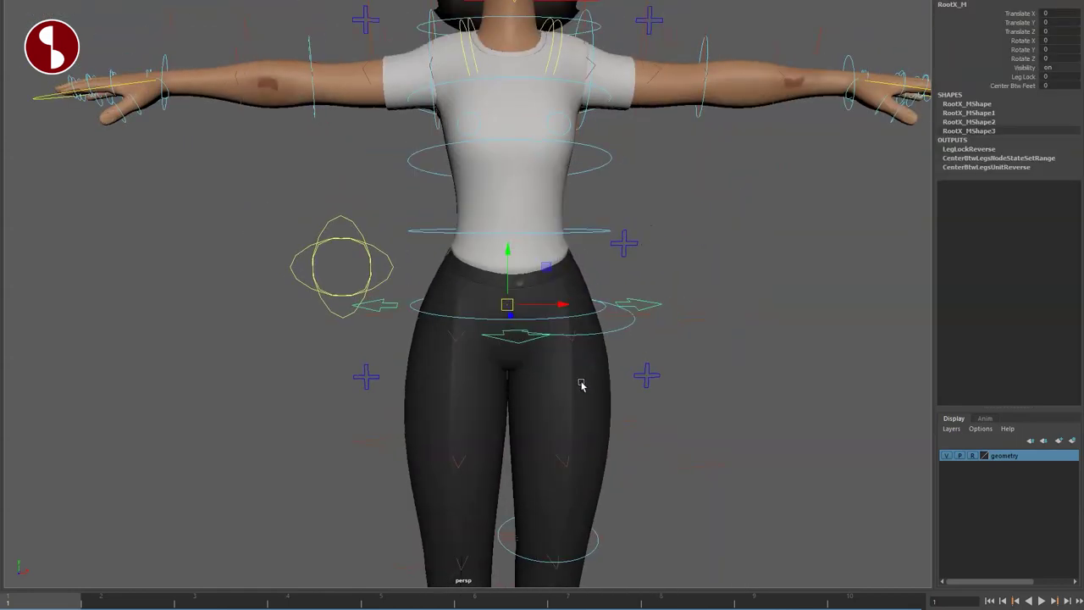
pyautogui.moveTo(500, 293); pyautogui.dragTo(508, 332)
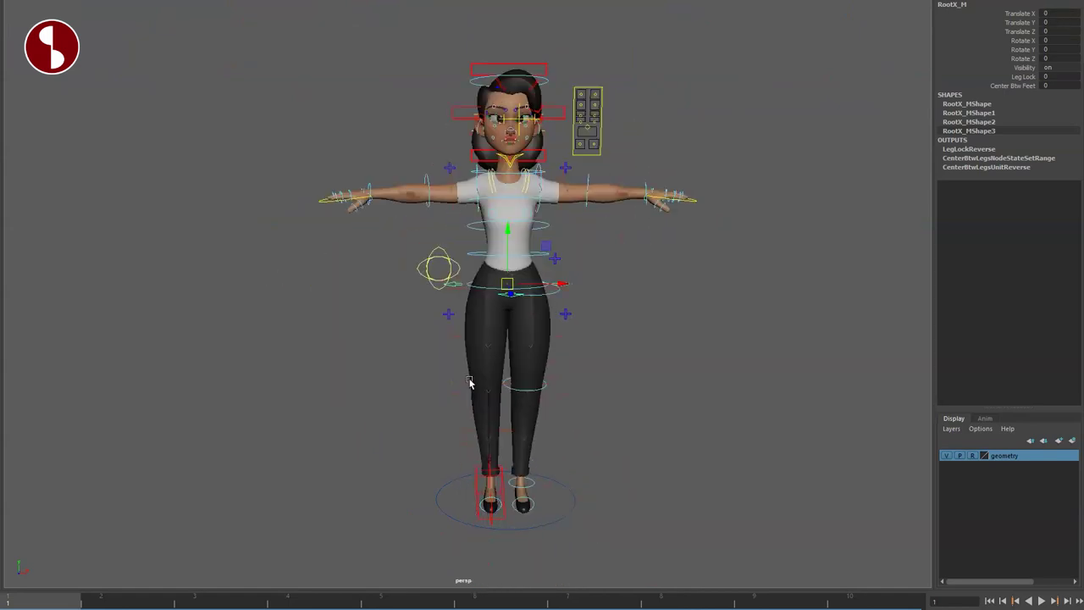
# - Set the left leg's FKIKBlend to 10 and move the left foot's IK control out to the side
pyautogui.scroll(5, 684, 551)
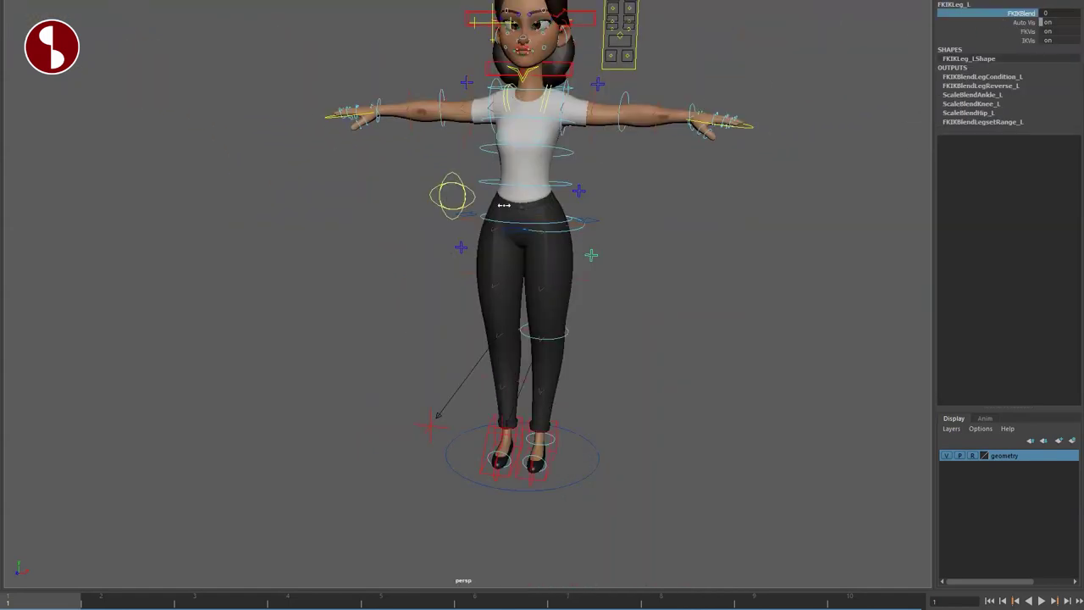
pyautogui.scroll(2, 591, 315)
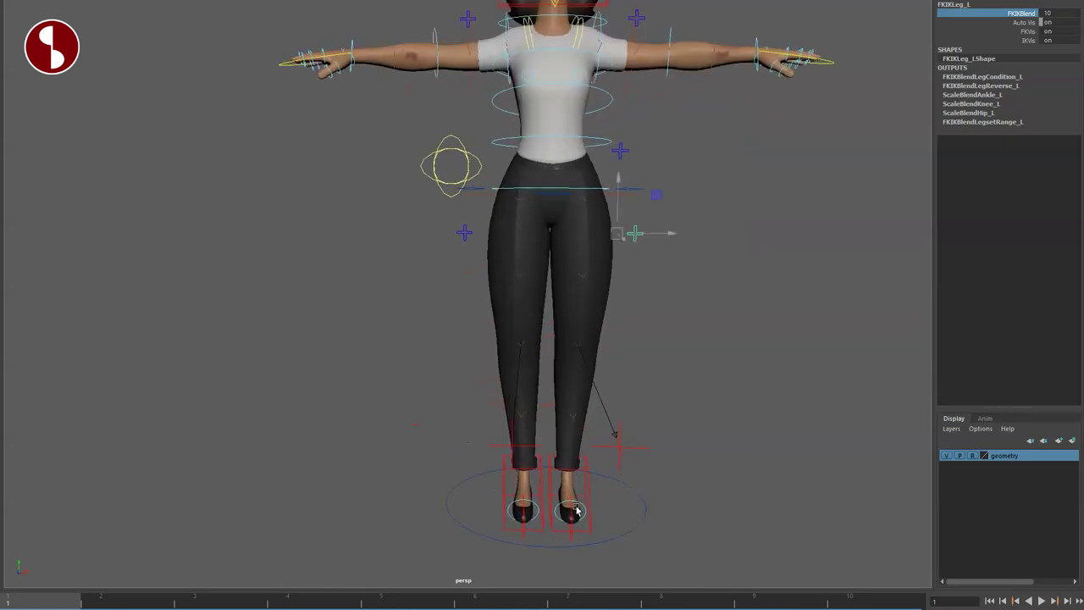
pyautogui.click(588, 482)
pyautogui.moveTo(615, 489); pyautogui.dragTo(623, 245)
# - Select the RootX_M control, test Center Btw Feet at 10 and set it back to 0
pyautogui.click(643, 190)
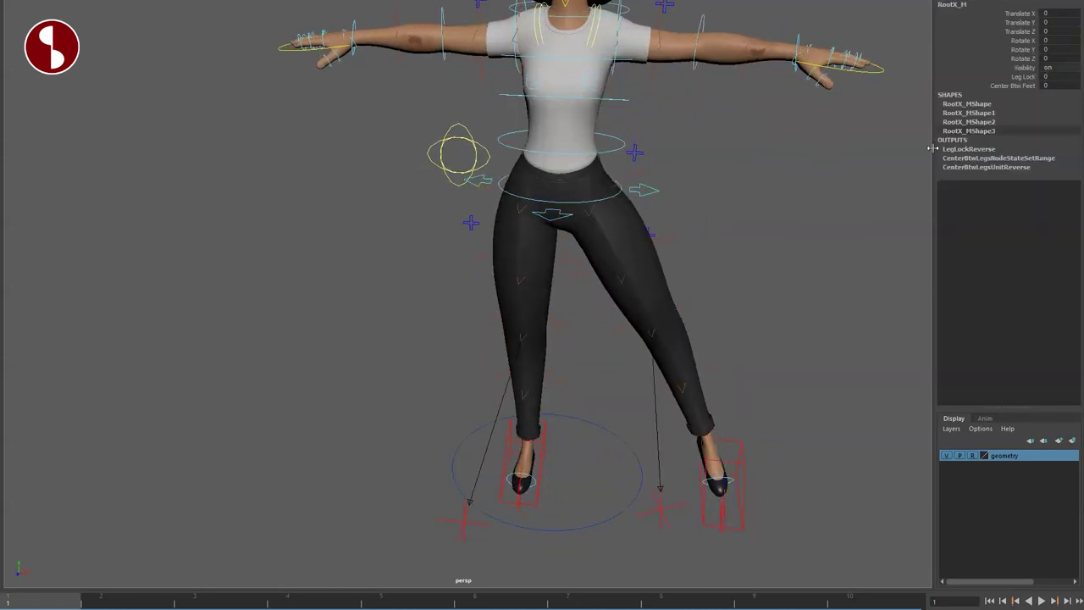
pyautogui.click(1014, 86)
pyautogui.moveTo(838, 240); pyautogui.dragTo(907, 243, button='middle')
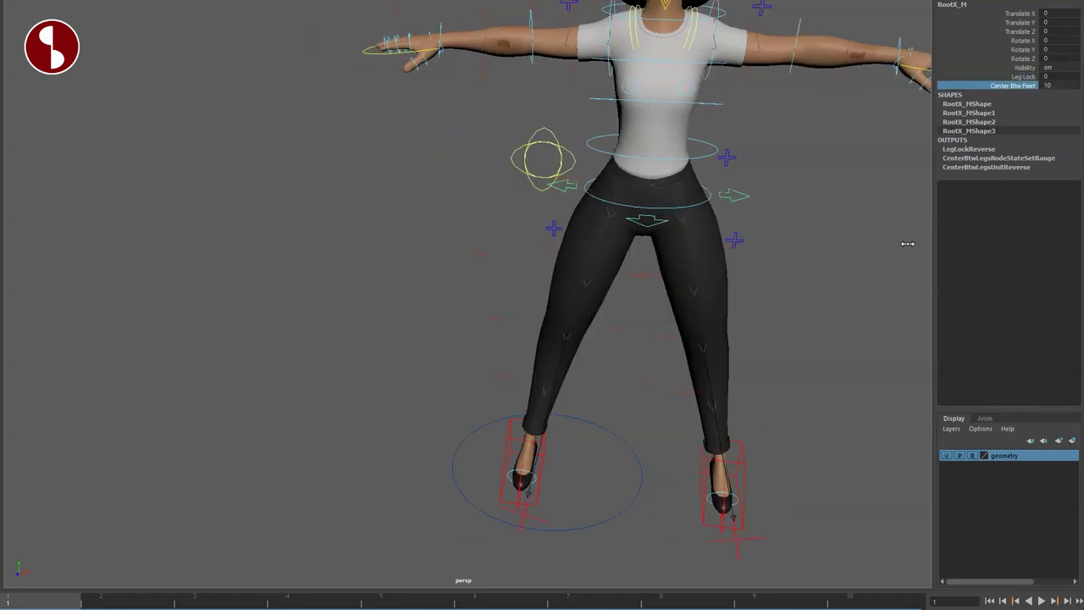
pyautogui.keyDown('alt'); pyautogui.moveTo(834, 295); pyautogui.dragTo(756, 282); pyautogui.keyUp('alt')
pyautogui.moveTo(784, 259); pyautogui.dragTo(648, 290, button='middle')
pyautogui.scroll(5, 648, 291)
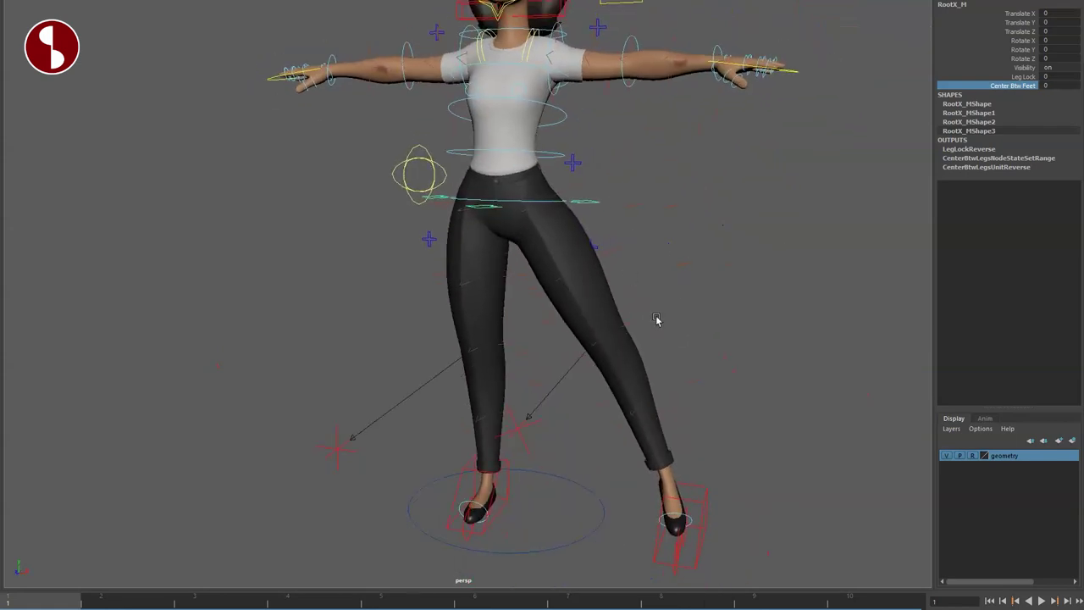
# - Select the HipSwinger_M control beside the hips, try rotating it and undo the changes
pyautogui.keyDown('alt'); pyautogui.moveTo(665, 331); pyautogui.dragTo(670, 321); pyautogui.keyUp('alt')
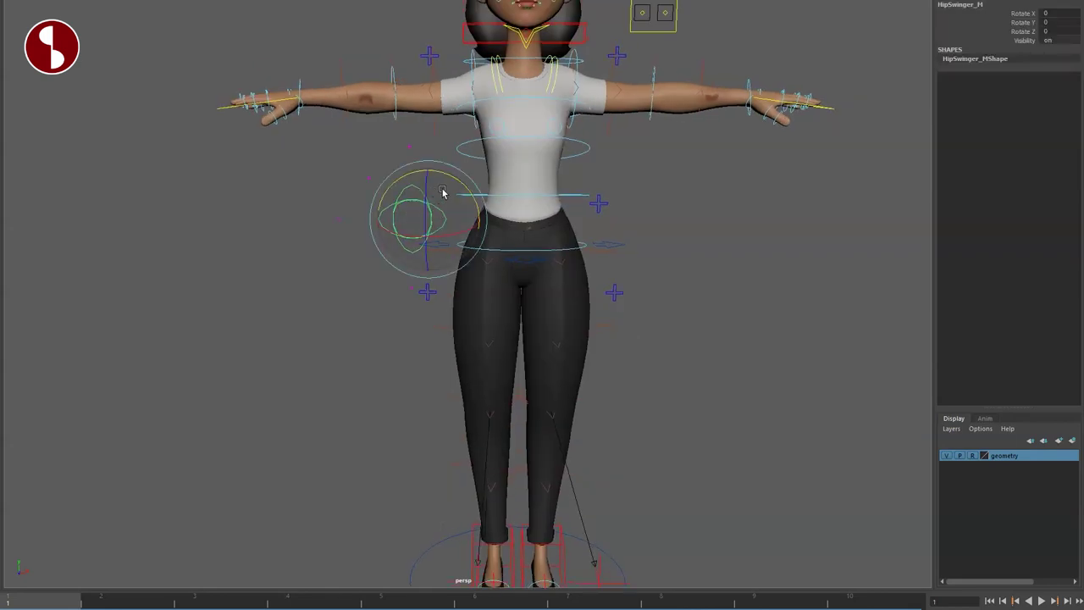
pyautogui.moveTo(442, 193); pyautogui.dragTo(427, 166)
pyautogui.hotkey('ctrl', 'z')
pyautogui.press('w')
pyautogui.hotkey('ctrl', 'z')
pyautogui.hotkey('ctrl', 'z')
pyautogui.hotkey('ctrl', 'z')
pyautogui.hotkey('ctrl', 'z')
pyautogui.press('q')
pyautogui.keyDown('alt'); pyautogui.moveTo(445, 300); pyautogui.dragTo(419, 312); pyautogui.keyUp('alt')
pyautogui.keyDown('alt'); pyautogui.moveTo(419, 313); pyautogui.dragTo(428, 275, button='middle'); pyautogui.keyUp('alt')
pyautogui.keyDown('alt'); pyautogui.moveTo(427, 275); pyautogui.dragTo(493, 339, button='right'); pyautogui.keyUp('alt')
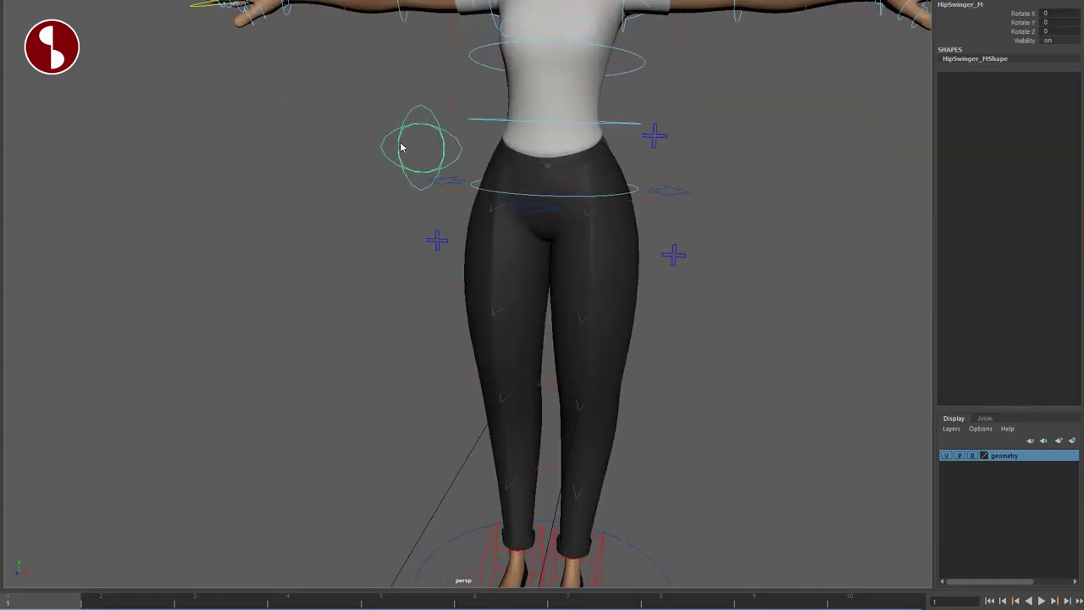
# - Edit the HipSwinger_M curve's CVs, moving and rotating them so the shape wraps horizontally around the waist
pyautogui.press('F8')
pyautogui.moveTo(308, 66); pyautogui.dragTo(489, 243)
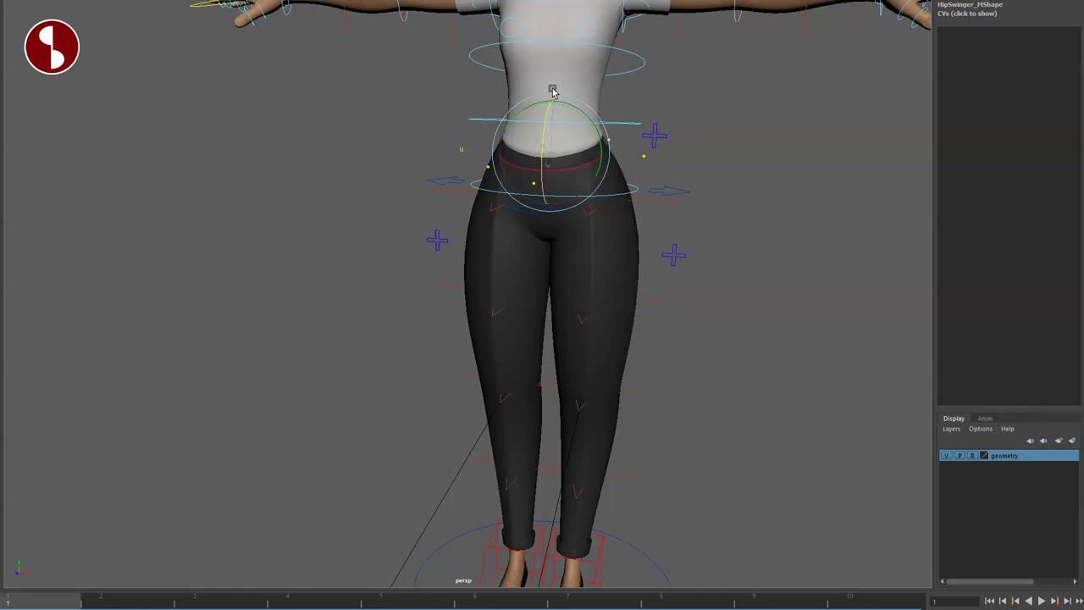
pyautogui.keyDown('alt'); pyautogui.moveTo(545, 124); pyautogui.dragTo(449, 182); pyautogui.keyUp('alt')
pyautogui.press('w')
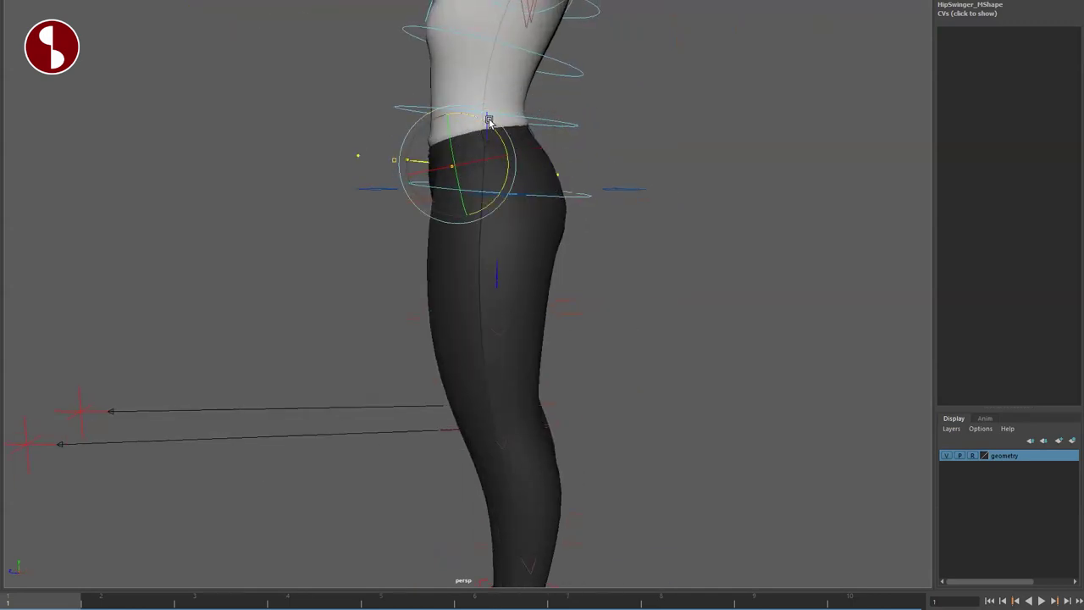
pyautogui.keyDown('alt'); pyautogui.moveTo(491, 116); pyautogui.dragTo(561, 226); pyautogui.keyUp('alt')
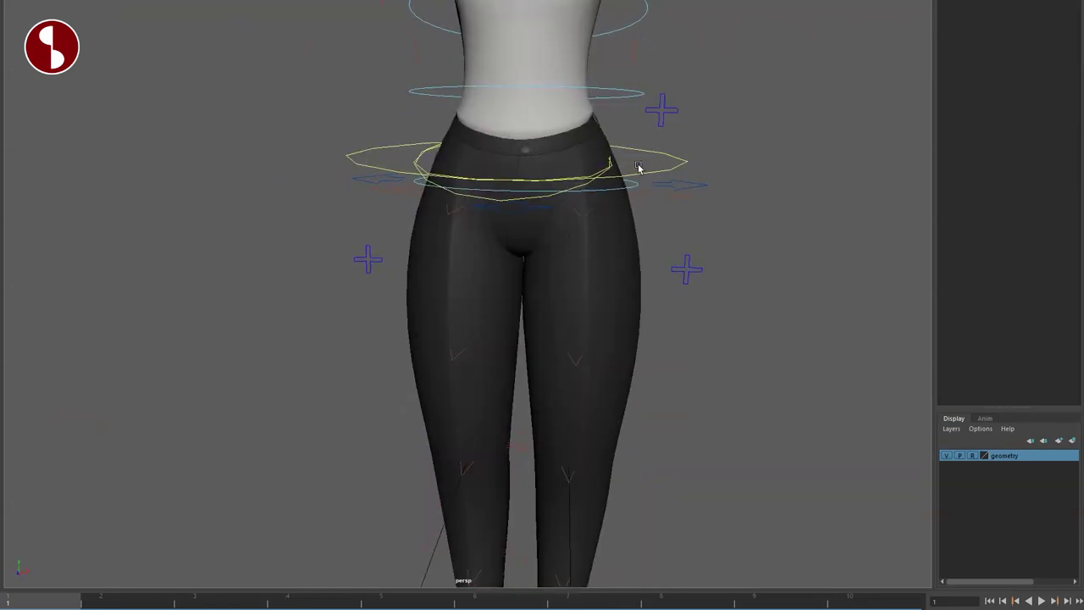
# - Try rotating the reshaped HipSwinger_M control, including about 12.9 in Y, and undo the rotations and the reshaping
pyautogui.click(649, 169)
pyautogui.keyDown('alt'); pyautogui.moveTo(661, 189); pyautogui.dragTo(608, 287, button='right'); pyautogui.keyUp('alt')
pyautogui.scroll(-3, 608, 288)
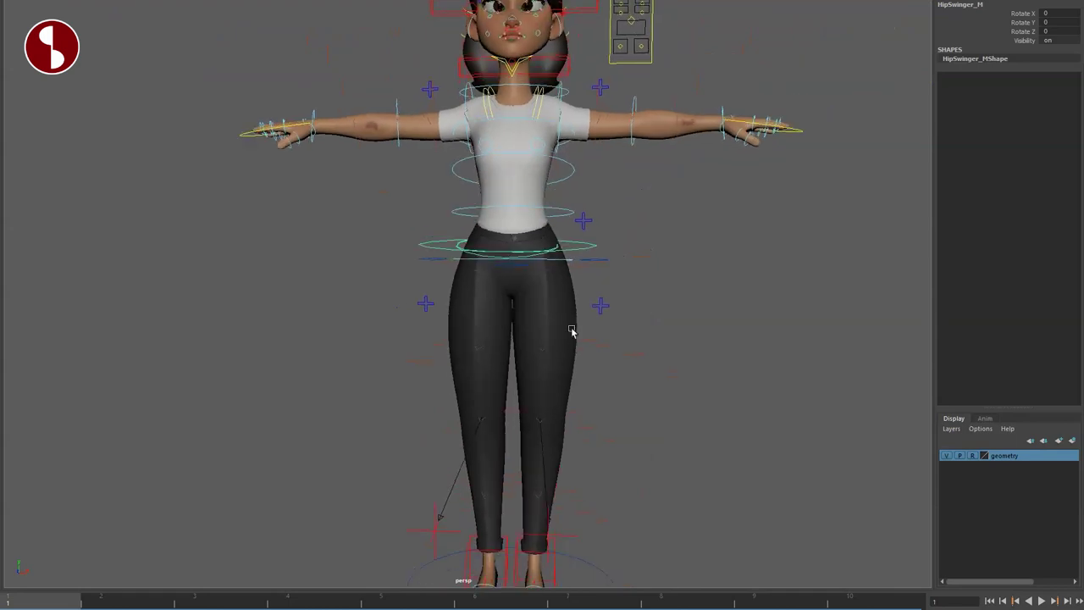
pyautogui.moveTo(542, 206); pyautogui.dragTo(433, 238)
pyautogui.hotkey('ctrl', 'z')
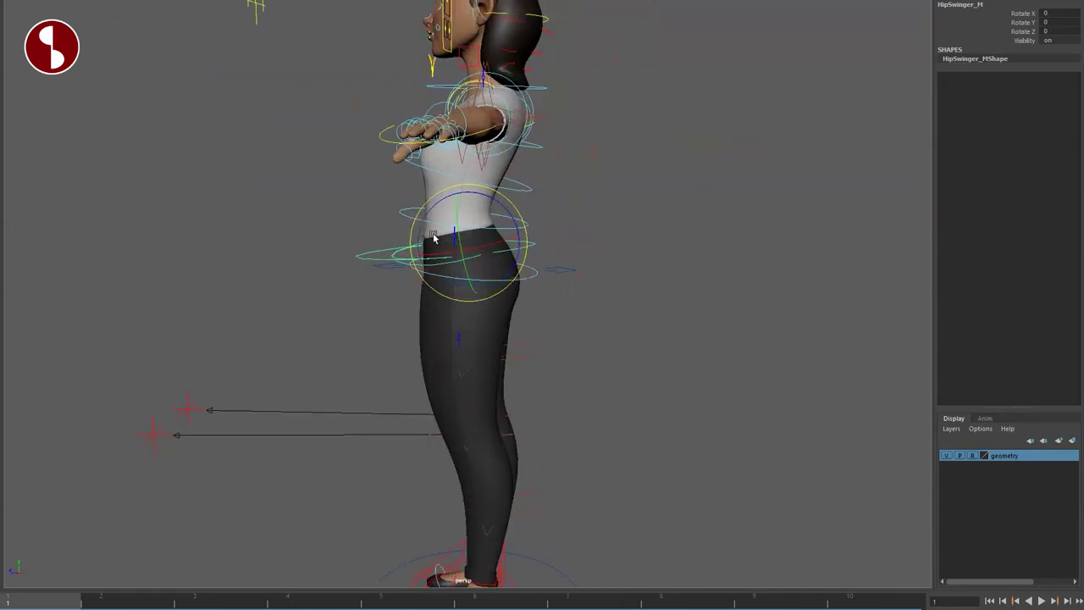
pyautogui.moveTo(487, 193); pyautogui.dragTo(601, 300)
pyautogui.hotkey('ctrl', 'z')
pyautogui.moveTo(548, 195); pyautogui.dragTo(562, 219)
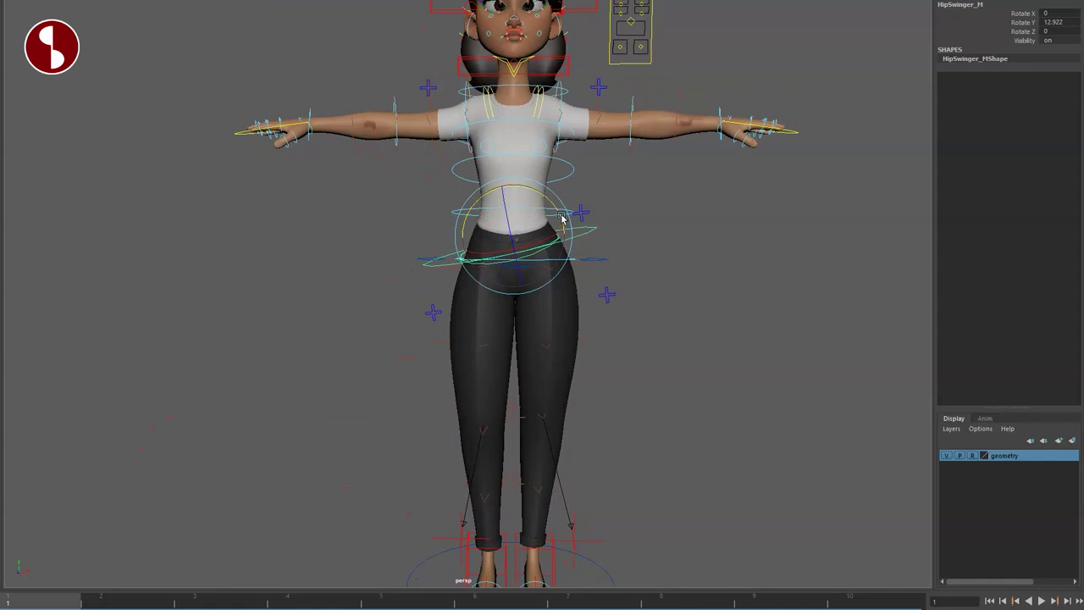
pyautogui.hotkey('ctrl', 'z')
pyautogui.hotkey('ctrl', 'z')
pyautogui.hotkey('ctrl', 'z')
pyautogui.hotkey('ctrl', 'z')
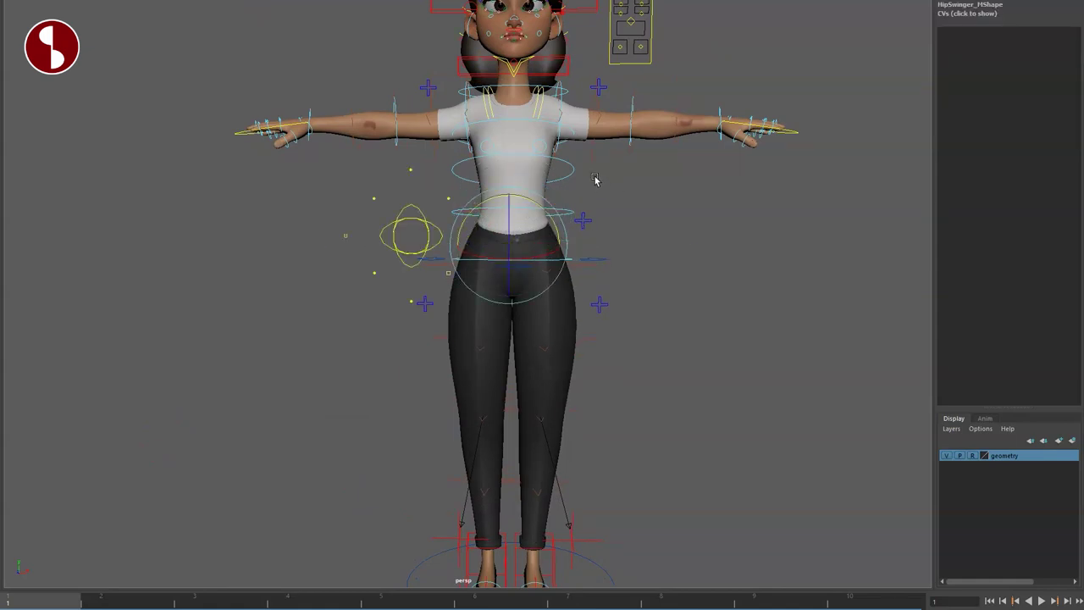
# - Select the FKRoot_M control at the hips, try rotating it and undo the rotation
pyautogui.click(730, 264)
pyautogui.keyDown('alt'); pyautogui.moveTo(729, 263); pyautogui.dragTo(697, 299, button='middle'); pyautogui.keyUp('alt')
pyautogui.keyDown('alt'); pyautogui.moveTo(697, 299); pyautogui.dragTo(697, 411, button='right'); pyautogui.keyUp('alt')
pyautogui.keyDown('alt'); pyautogui.moveTo(631, 317); pyautogui.dragTo(654, 334, button='middle'); pyautogui.keyUp('alt')
pyautogui.click(632, 335)
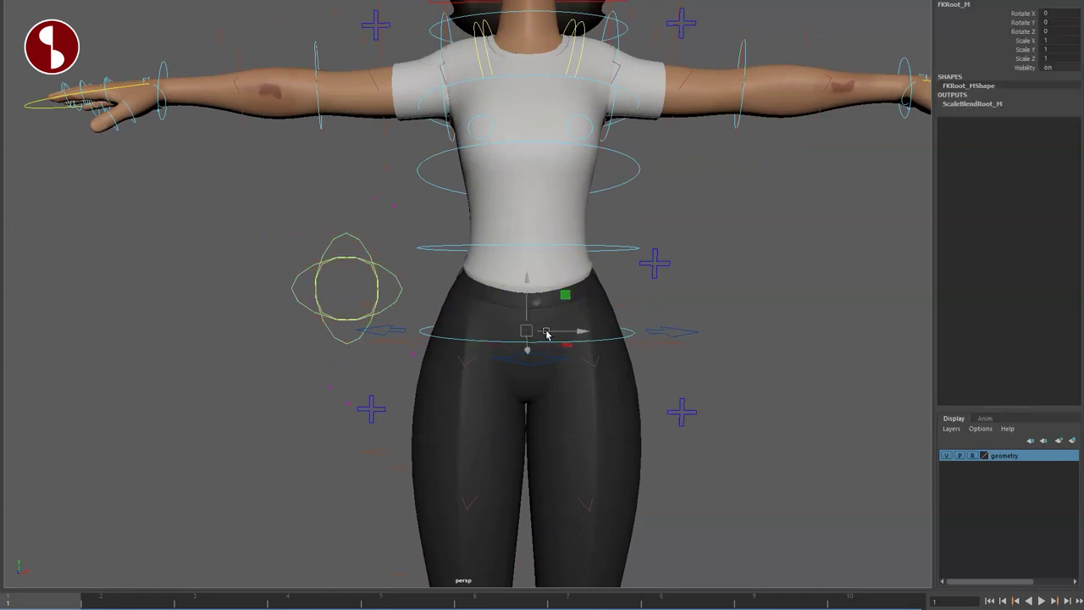
pyautogui.moveTo(549, 293)
pyautogui.mouseDown()
pyautogui.moveTo(528, 283)
pyautogui.moveTo(586, 302)
pyautogui.moveTo(518, 286)
pyautogui.moveTo(564, 290)
pyautogui.mouseUp()
pyautogui.hotkey('ctrl', 'z')
# - Select the FK spine and chest controls, try rotating the torso with them and undo the rotations
pyautogui.keyDown('alt'); pyautogui.moveTo(564, 291); pyautogui.dragTo(505, 289, button='right'); pyautogui.keyUp('alt')
pyautogui.keyDown('alt'); pyautogui.moveTo(505, 289); pyautogui.dragTo(528, 353, button='middle'); pyautogui.keyUp('alt')
pyautogui.click(615, 326)
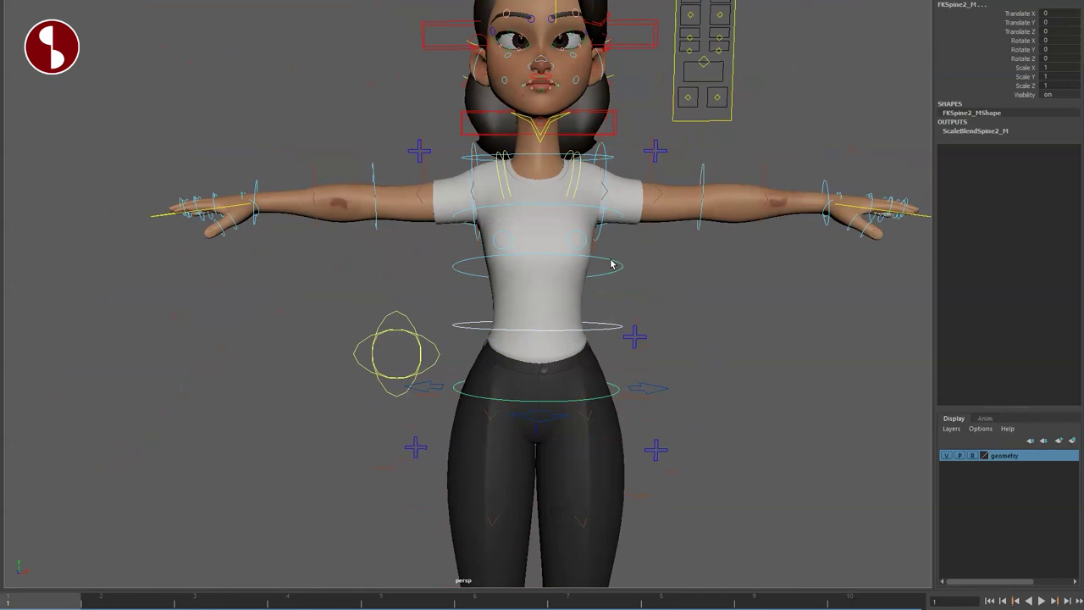
pyautogui.moveTo(565, 299)
pyautogui.mouseDown()
pyautogui.moveTo(576, 288)
pyautogui.moveTo(551, 235)
pyautogui.moveTo(565, 283)
pyautogui.mouseUp()
pyautogui.hotkey('ctrl', 'z')
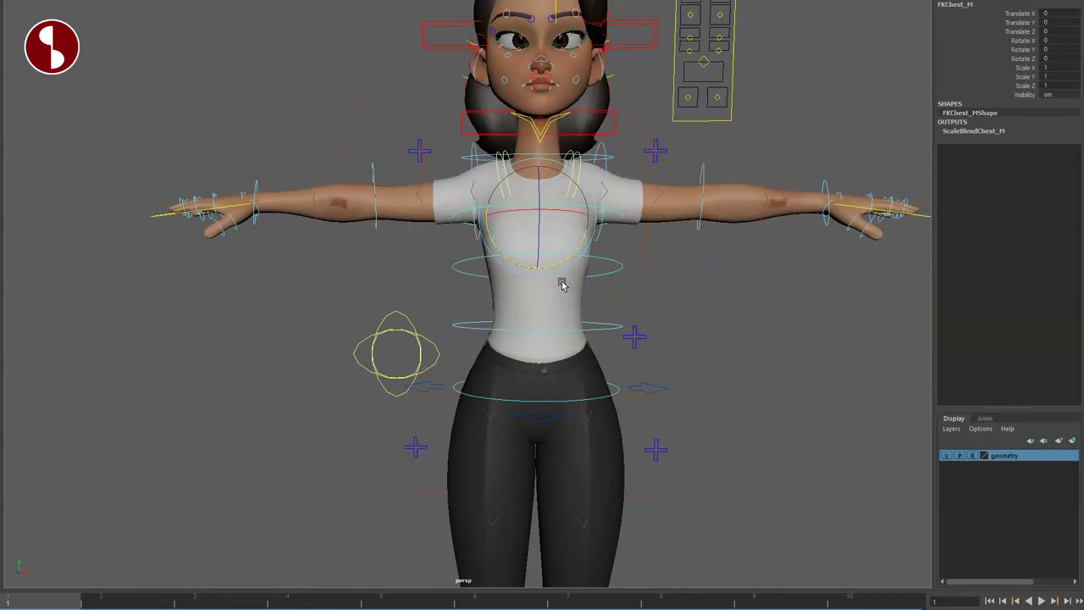
pyautogui.hotkey('ctrl', 'z')
pyautogui.moveTo(527, 216); pyautogui.dragTo(513, 226)
pyautogui.hotkey('ctrl', 'z')
# - Try scaling the FK chest and FKSpine2_M controls and undo the scaling
pyautogui.press('r')
pyautogui.moveTo(585, 235); pyautogui.dragTo(528, 240)
pyautogui.hotkey('ctrl', 'z')
pyautogui.keyDown('alt'); pyautogui.moveTo(591, 311); pyautogui.dragTo(586, 284); pyautogui.keyUp('alt')
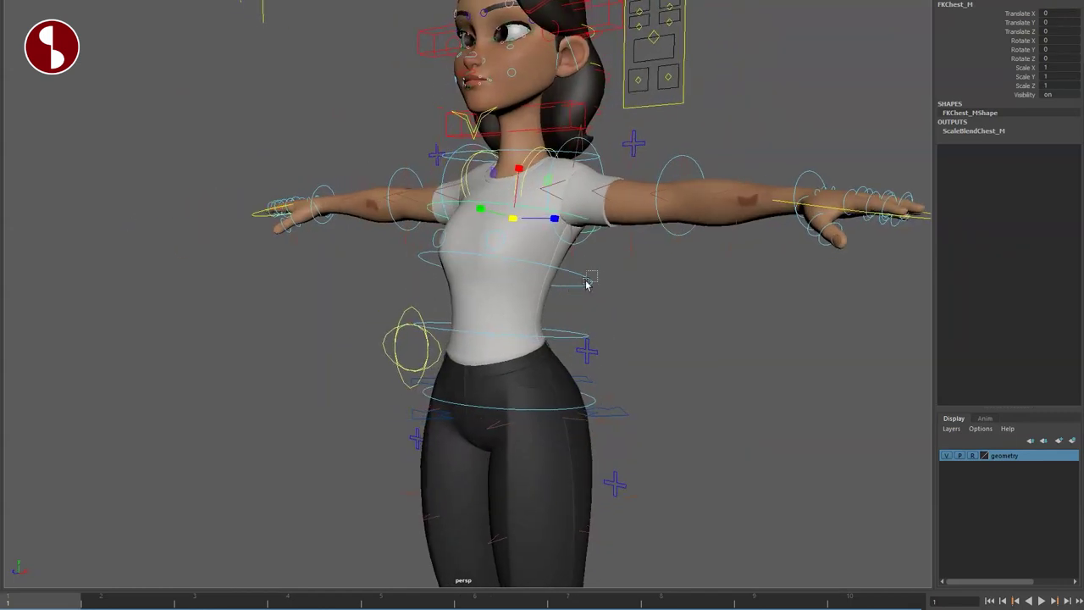
pyautogui.moveTo(505, 271); pyautogui.dragTo(679, 310)
pyautogui.keyDown('alt'); pyautogui.moveTo(593, 318); pyautogui.dragTo(634, 326); pyautogui.keyUp('alt')
pyautogui.hotkey('ctrl', 'z')
pyautogui.press('q')
pyautogui.keyDown('alt'); pyautogui.moveTo(497, 300); pyautogui.dragTo(482, 315, button='middle'); pyautogui.keyUp('alt')
pyautogui.keyDown('alt'); pyautogui.moveTo(481, 315); pyautogui.dragTo(656, 482, button='right'); pyautogui.keyUp('alt')
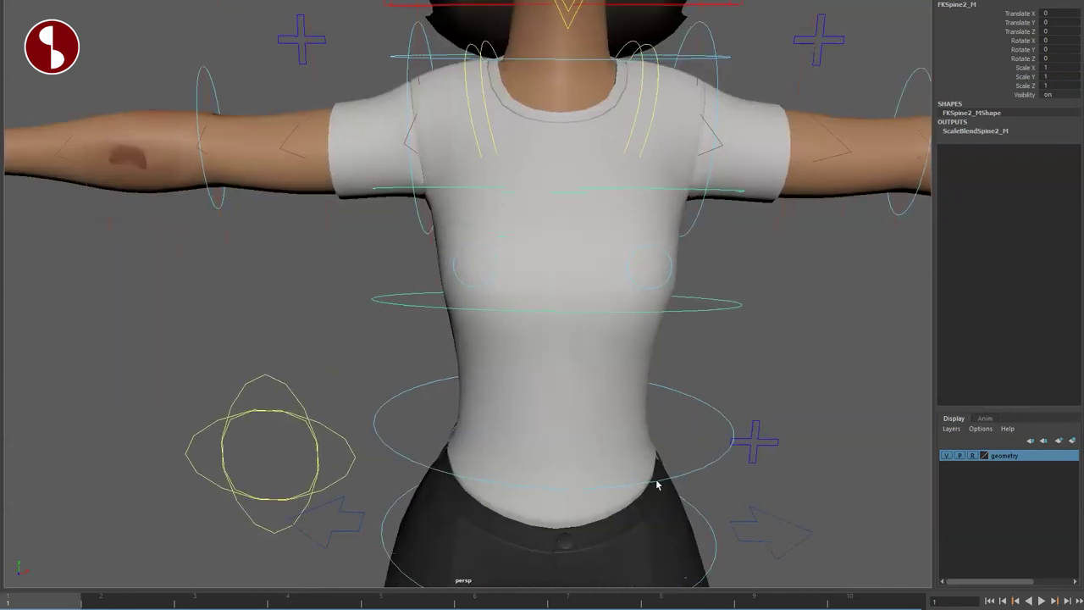
# - Select the FKBreast_L control on the chest, try moving it and undo the change
pyautogui.keyDown('alt'); pyautogui.moveTo(655, 482); pyautogui.dragTo(703, 474); pyautogui.keyUp('alt')
pyautogui.keyDown('alt'); pyautogui.moveTo(703, 474); pyautogui.dragTo(632, 409, button='right'); pyautogui.keyUp('alt')
pyautogui.keyDown('alt'); pyautogui.moveTo(632, 409); pyautogui.dragTo(714, 321); pyautogui.keyUp('alt')
pyautogui.click(682, 232)
pyautogui.press('w')
pyautogui.moveTo(635, 244); pyautogui.dragTo(640, 344)
pyautogui.press('r')
pyautogui.hotkey('ctrl', 'z')
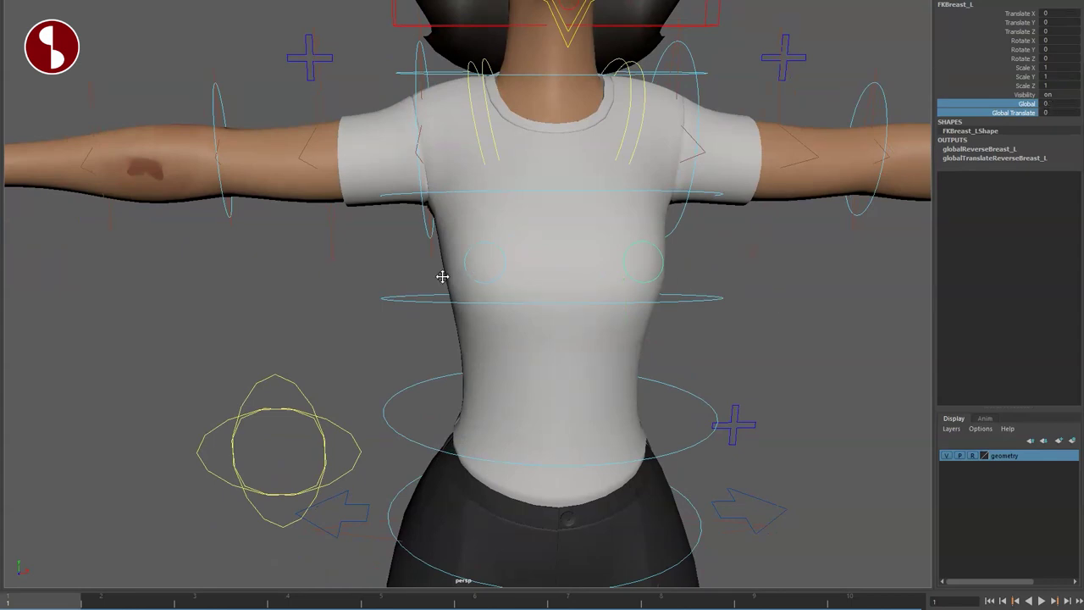
# - Select the FKScapula_L control, try rotating and moving the shoulder with it and undo the changes
pyautogui.keyDown('alt'); pyautogui.moveTo(442, 277); pyautogui.dragTo(388, 383, button='middle'); pyautogui.keyUp('alt')
pyautogui.moveTo(593, 387)
pyautogui.keyDown('alt'); pyautogui.mouseDown()
pyautogui.moveTo(635, 382)
pyautogui.moveTo(591, 378)
pyautogui.moveTo(599, 387)
pyautogui.mouseUp(); pyautogui.keyUp('alt')
pyautogui.keyDown('alt'); pyautogui.moveTo(705, 419); pyautogui.dragTo(658, 400, button='middle'); pyautogui.keyUp('alt')
pyautogui.keyDown('alt'); pyautogui.moveTo(658, 400); pyautogui.dragTo(508, 279, button='right'); pyautogui.keyUp('alt')
pyautogui.click(504, 276)
pyautogui.keyDown('alt'); pyautogui.moveTo(519, 319); pyautogui.dragTo(485, 386, button='middle'); pyautogui.keyUp('alt')
pyautogui.click(469, 301)
pyautogui.moveTo(439, 273); pyautogui.dragTo(401, 286)
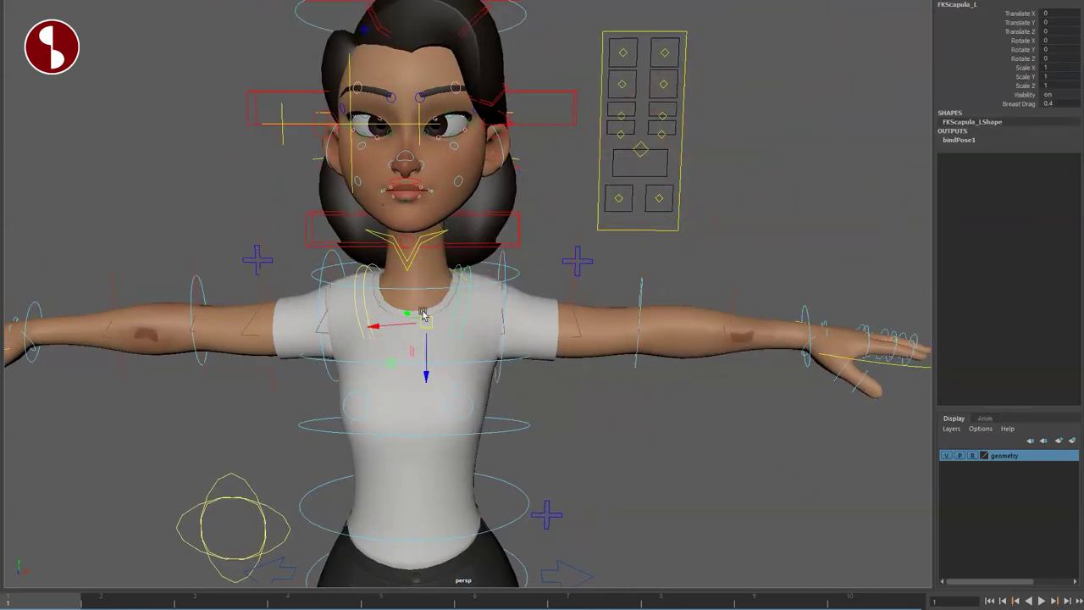
pyautogui.moveTo(429, 373)
pyautogui.mouseDown()
pyautogui.moveTo(426, 343)
pyautogui.moveTo(427, 353)
pyautogui.mouseUp()
pyautogui.hotkey('ctrl', 'z')
# - Try rotating FKScapula_L about -50.9 in Y with Breast Drag set to 0, and undo both changes
pyautogui.moveTo(442, 269); pyautogui.dragTo(387, 288)
pyautogui.click(1002, 103)
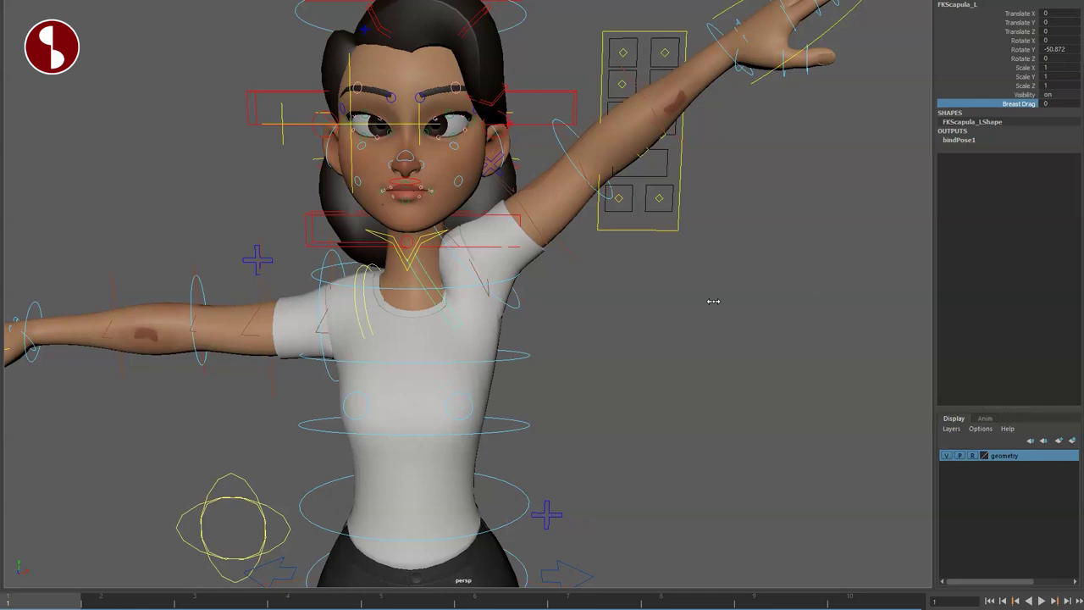
pyautogui.hotkey('ctrl', 'z')
pyautogui.hotkey('ctrl', 'z')
# - Try adjusting the character's left shoulder control and moving the BendShoulder2_L control on the upper arm, and undo both changes
pyautogui.keyDown('alt'); pyautogui.moveTo(745, 299); pyautogui.dragTo(615, 359); pyautogui.keyUp('alt')
pyautogui.click(493, 264)
pyautogui.moveTo(511, 325); pyautogui.dragTo(527, 325)
pyautogui.hotkey('ctrl', 'z')
pyautogui.keyDown('alt'); pyautogui.moveTo(660, 398); pyautogui.dragTo(663, 394); pyautogui.keyUp('alt')
pyautogui.press('w')
pyautogui.click(549, 388)
pyautogui.moveTo(565, 320)
pyautogui.mouseDown()
pyautogui.moveTo(593, 321)
pyautogui.moveTo(570, 320)
pyautogui.mouseUp()
pyautogui.hotkey('ctrl', 'z')
# - Switch the character's left arm to IK with the cross control above the shoulder and select the IKArm_L control
pyautogui.keyDown('alt'); pyautogui.moveTo(779, 376); pyautogui.dragTo(501, 288); pyautogui.keyUp('alt')
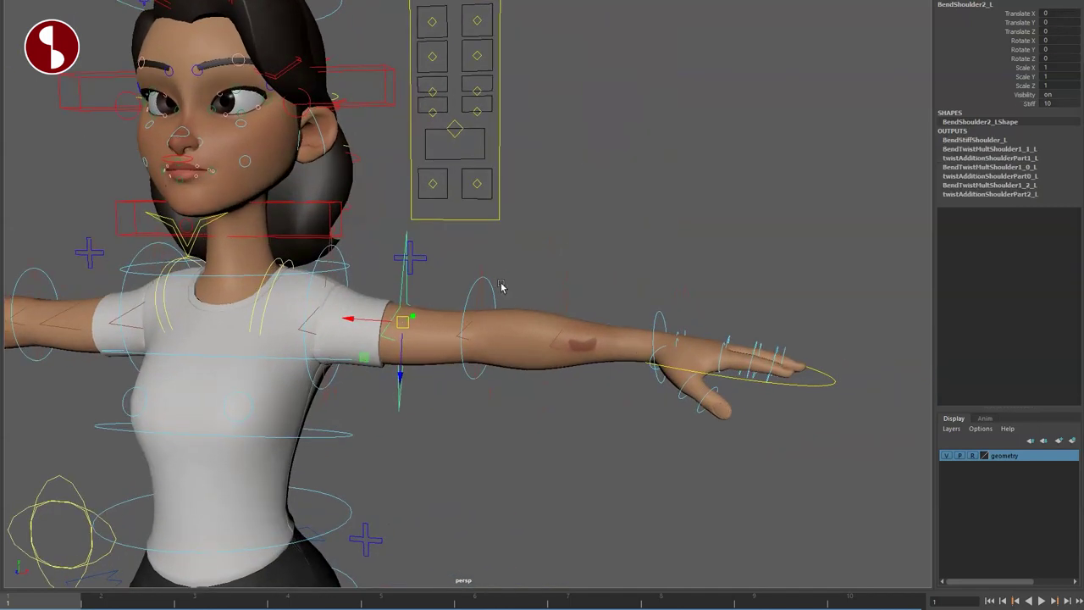
pyautogui.click(423, 253)
pyautogui.keyDown('alt'); pyautogui.moveTo(628, 358); pyautogui.dragTo(482, 433); pyautogui.keyUp('alt')
pyautogui.click(625, 361)
pyautogui.keyDown('alt'); pyautogui.moveTo(482, 433); pyautogui.dragTo(649, 354, button='middle'); pyautogui.keyUp('alt')
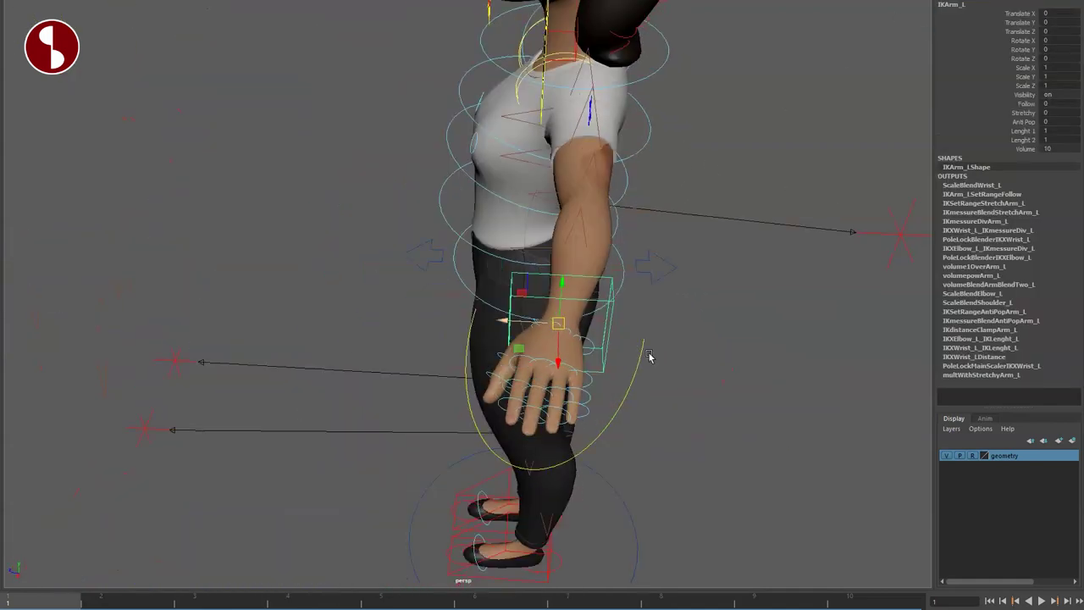
# - Bend the arm by moving IKArm_L to about -3.69, 0.19, 3.10, try rotating it about -12.3 in Y and undo the rotation
pyautogui.keyDown('alt'); pyautogui.moveTo(649, 354); pyautogui.dragTo(647, 369); pyautogui.keyUp('alt')
pyautogui.moveTo(565, 339); pyautogui.dragTo(545, 242)
pyautogui.keyDown('alt'); pyautogui.moveTo(545, 241); pyautogui.dragTo(629, 296); pyautogui.keyUp('alt')
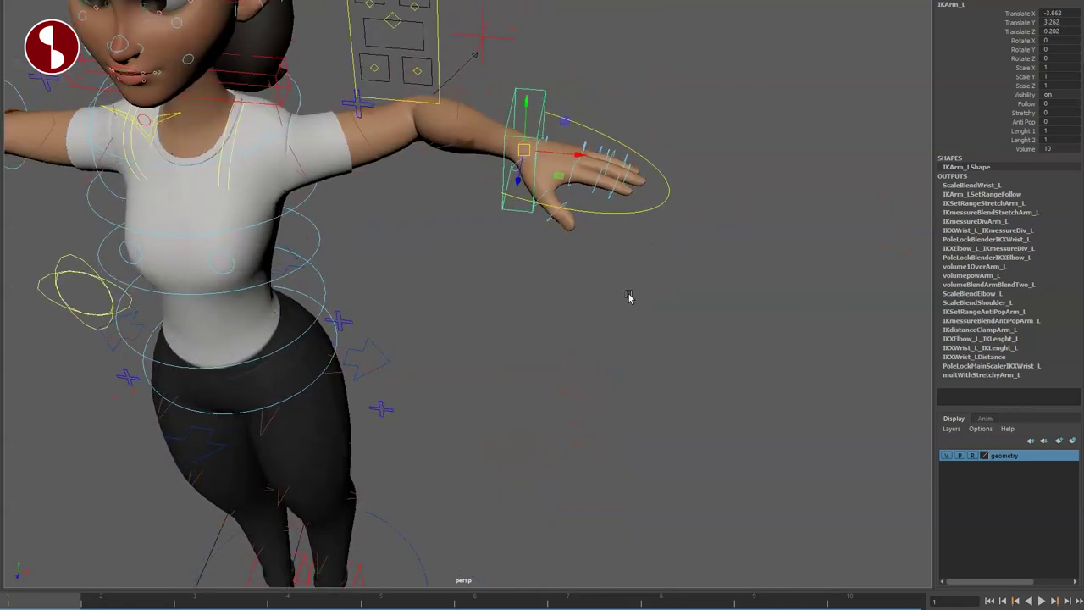
pyautogui.moveTo(532, 150); pyautogui.dragTo(525, 224)
pyautogui.keyDown('alt'); pyautogui.moveTo(525, 224); pyautogui.dragTo(649, 325, button='right'); pyautogui.keyUp('alt')
pyautogui.keyDown('alt'); pyautogui.moveTo(649, 324); pyautogui.dragTo(696, 422, button='middle'); pyautogui.keyUp('alt')
pyautogui.keyDown('alt'); pyautogui.moveTo(696, 422); pyautogui.dragTo(600, 365, button='right'); pyautogui.keyUp('alt')
pyautogui.keyDown('alt'); pyautogui.moveTo(601, 365); pyautogui.dragTo(571, 331); pyautogui.keyUp('alt')
pyautogui.press('e')
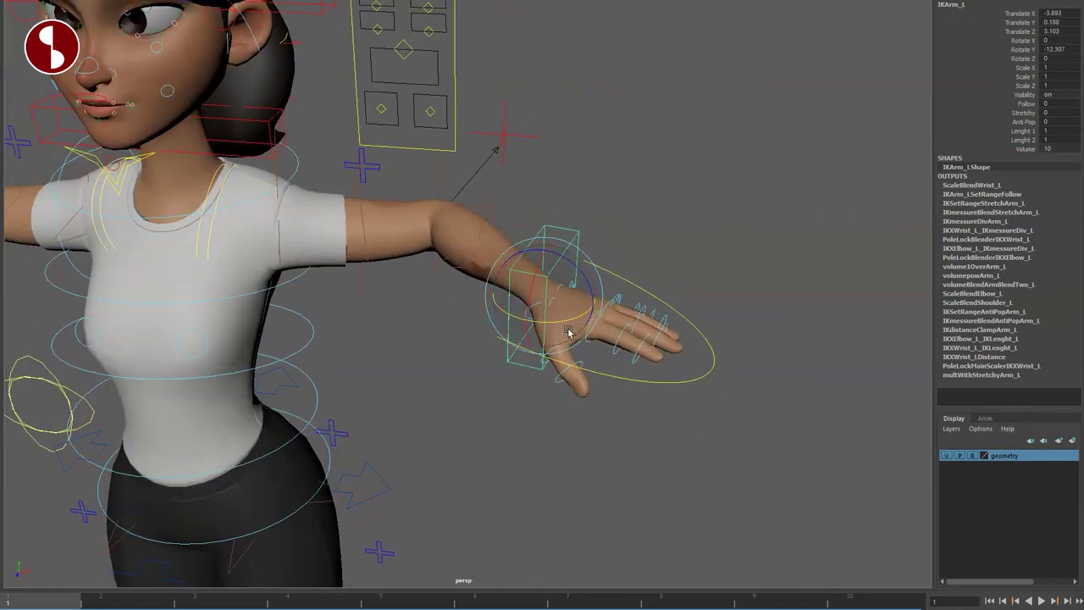
pyautogui.hotkey('ctrl', 'z')
# - Set the Follow attribute of IKArm_L to 10, try moving the RootX_M hip control and undo the move
pyautogui.keyDown('alt'); pyautogui.moveTo(738, 352); pyautogui.dragTo(726, 329); pyautogui.keyUp('alt')
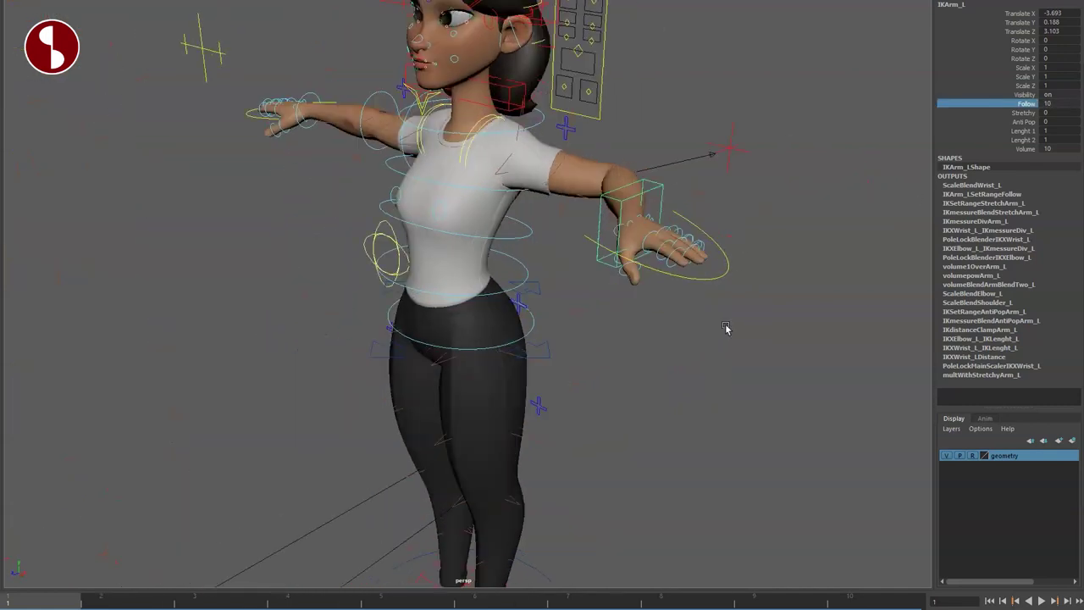
pyautogui.click(554, 356)
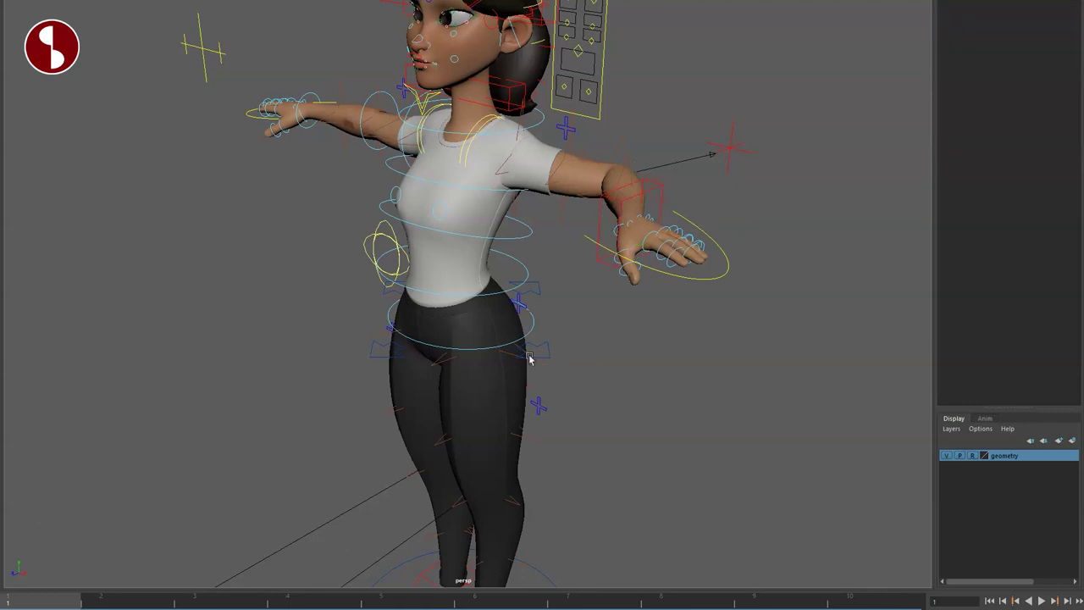
pyautogui.click(535, 353)
pyautogui.moveTo(467, 322); pyautogui.dragTo(517, 305)
pyautogui.hotkey('ctrl', 'z')
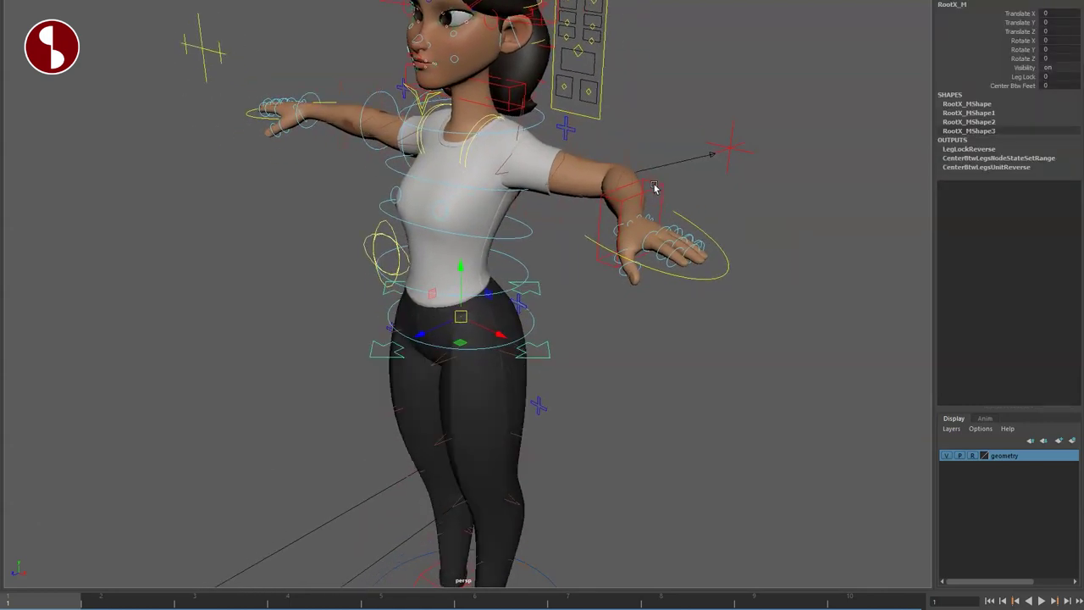
# - Set the Follow attribute of IKArm_L to 0 and try moving the body with the RootX_M control
pyautogui.click(654, 186)
pyautogui.click(599, 220)
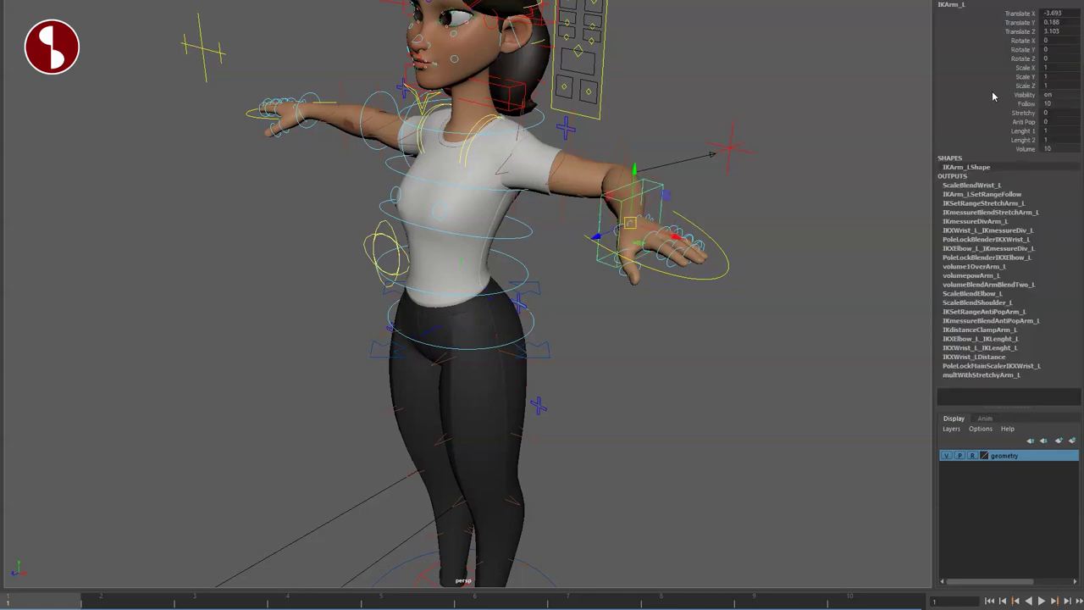
pyautogui.click(1025, 103)
pyautogui.moveTo(898, 109); pyautogui.dragTo(835, 108, button='middle')
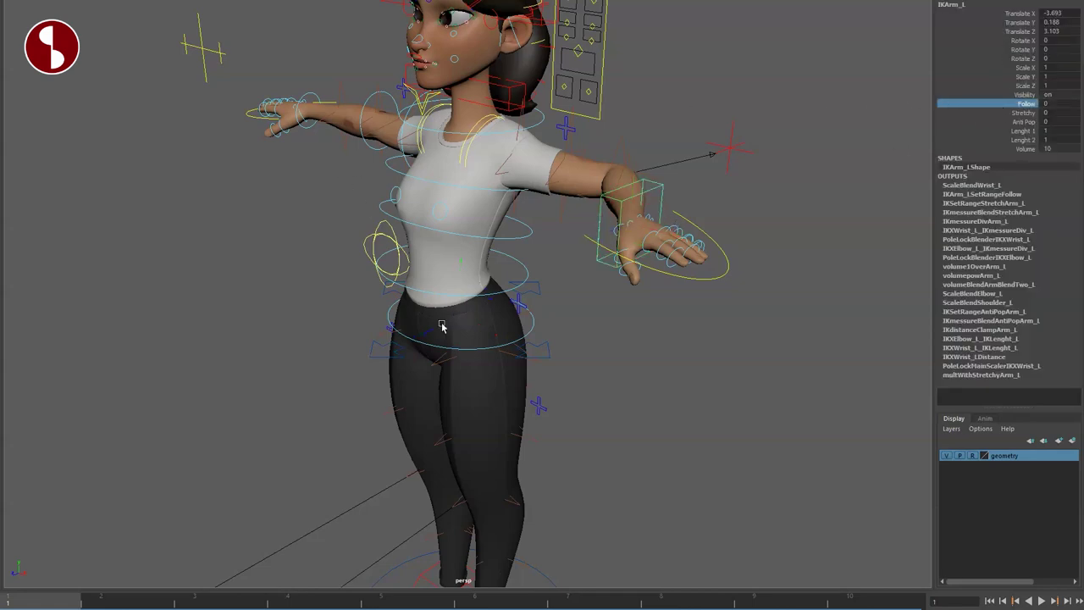
pyautogui.click(379, 359)
pyautogui.press('w')
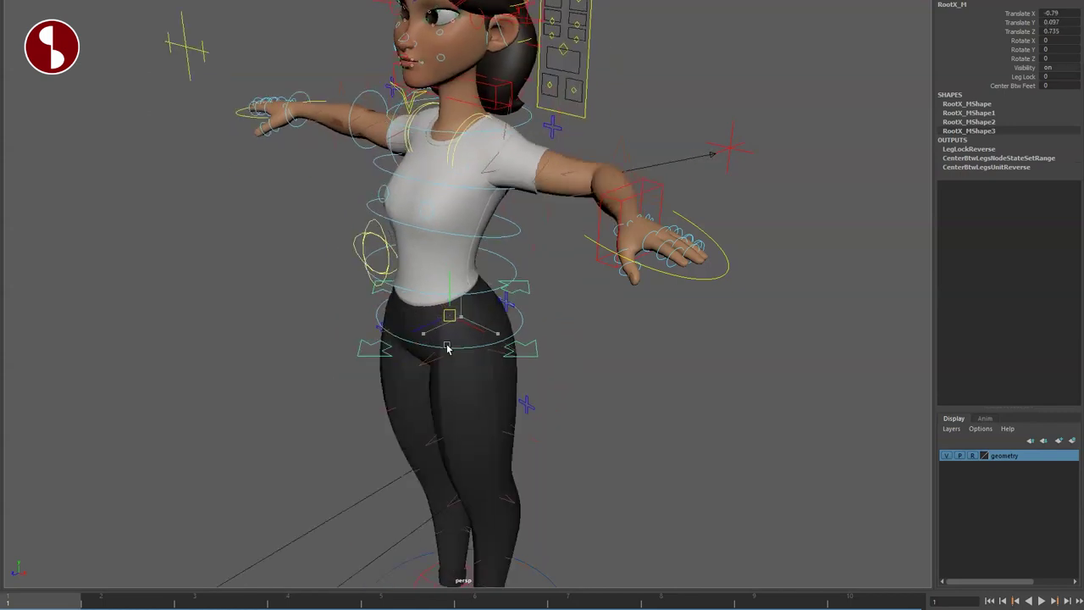
# - Test the Stretchy attribute of IKArm_L with the control moved to about 12.2, -12.7, -4.1, and undo the changes
pyautogui.click(661, 186)
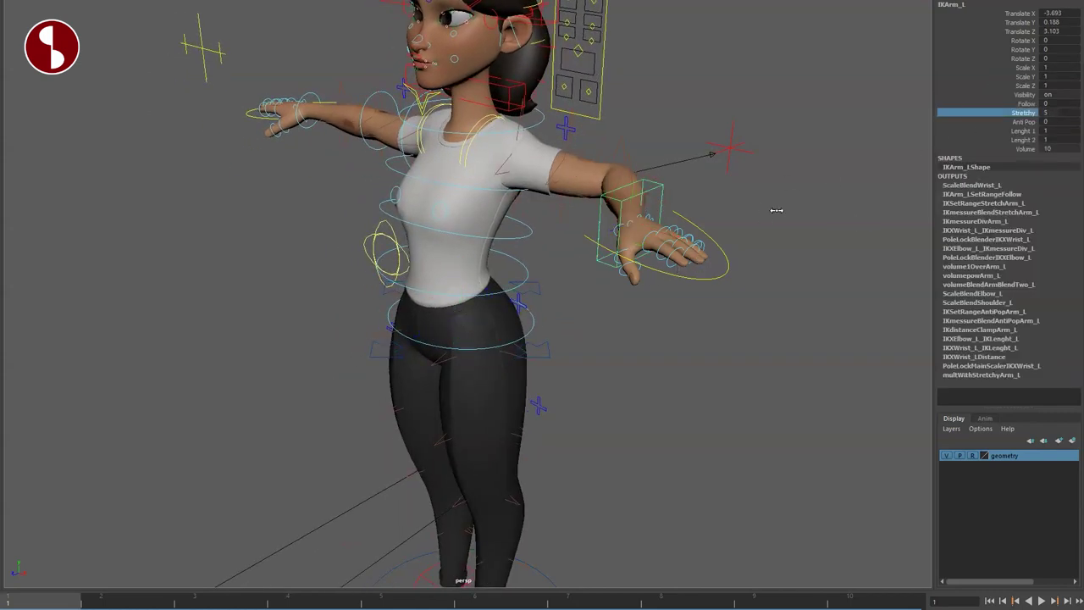
pyautogui.moveTo(633, 227); pyautogui.dragTo(859, 420)
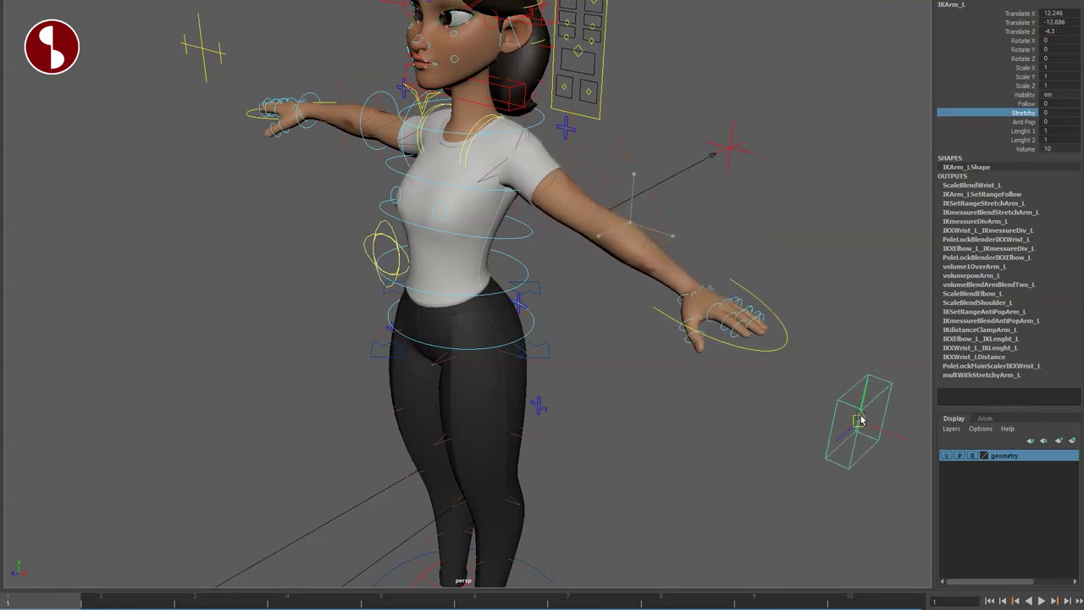
pyautogui.moveTo(767, 127); pyautogui.dragTo(930, 172, button='middle')
pyautogui.hotkey('ctrl', 'z')
pyautogui.hotkey('ctrl', 'z')
pyautogui.hotkey('ctrl', 'z')
# - Undo the IKArm_L moves until the arm is back in its rest pose
pyautogui.click(659, 222)
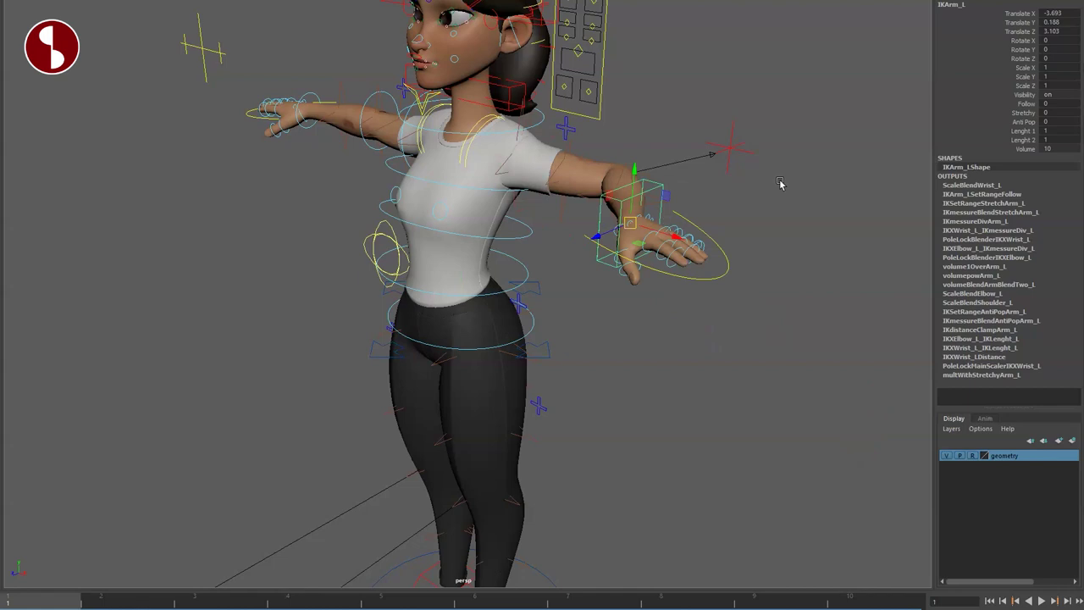
pyautogui.keyDown('alt'); pyautogui.moveTo(645, 312); pyautogui.dragTo(677, 332); pyautogui.keyUp('alt')
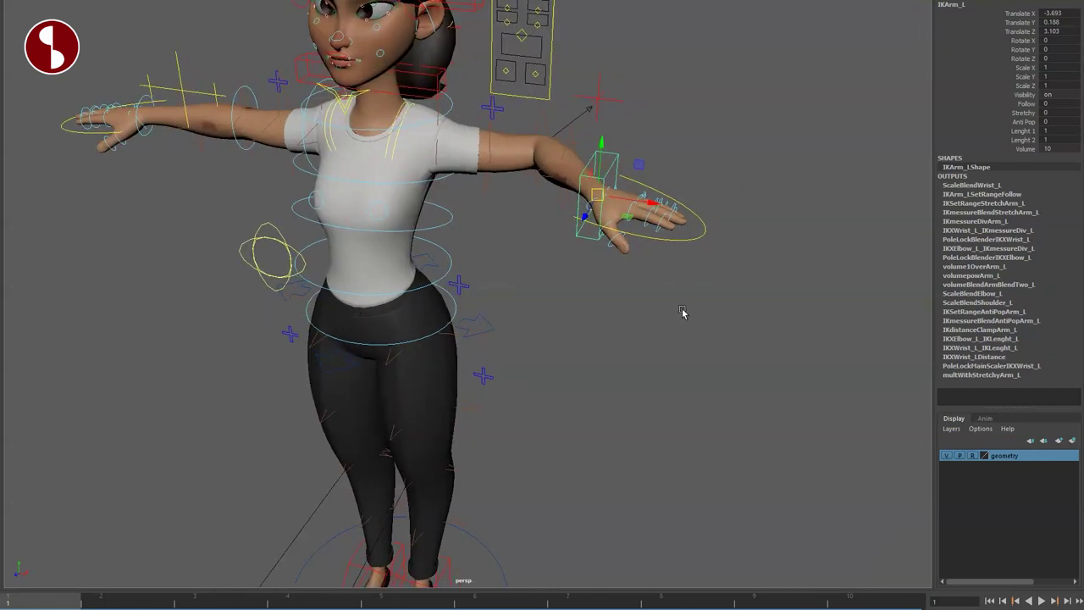
pyautogui.hotkey('ctrl', 'z')
pyautogui.keyDown('alt'); pyautogui.moveTo(562, 257); pyautogui.dragTo(514, 293, button='middle'); pyautogui.keyUp('alt')
pyautogui.keyDown('alt'); pyautogui.moveTo(525, 339); pyautogui.dragTo(649, 474, button='right'); pyautogui.keyUp('alt')
pyautogui.keyDown('alt'); pyautogui.moveTo(649, 475); pyautogui.dragTo(601, 373); pyautogui.keyUp('alt')
pyautogui.hotkey('shift', 'z')
pyautogui.hotkey('ctrl', 'z')
pyautogui.hotkey('ctrl', 'z')
pyautogui.hotkey('ctrl', 'z')
pyautogui.hotkey('ctrl', 'z')
pyautogui.hotkey('ctrl', 'z')
pyautogui.hotkey('ctrl', 'z')
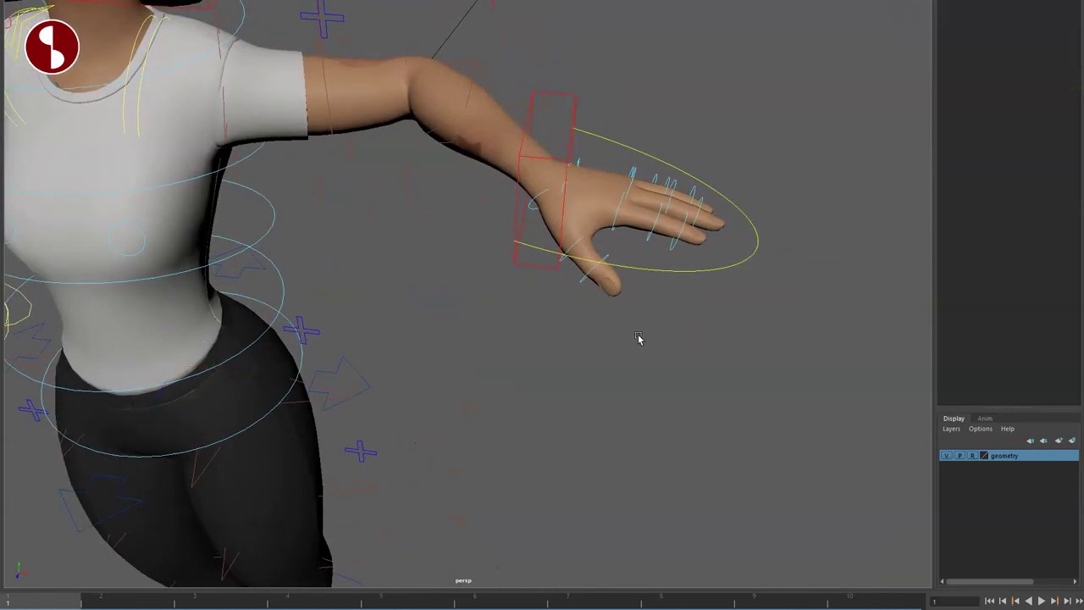
# - Select the Fingers_L control around the hand, try its Spread attribute and undo the change
pyautogui.keyDown('alt'); pyautogui.moveTo(641, 328); pyautogui.dragTo(488, 387, button='middle'); pyautogui.keyUp('alt')
pyautogui.keyDown('alt'); pyautogui.moveTo(489, 387); pyautogui.dragTo(585, 411, button='right'); pyautogui.keyUp('alt')
pyautogui.press('q')
pyautogui.click(756, 281)
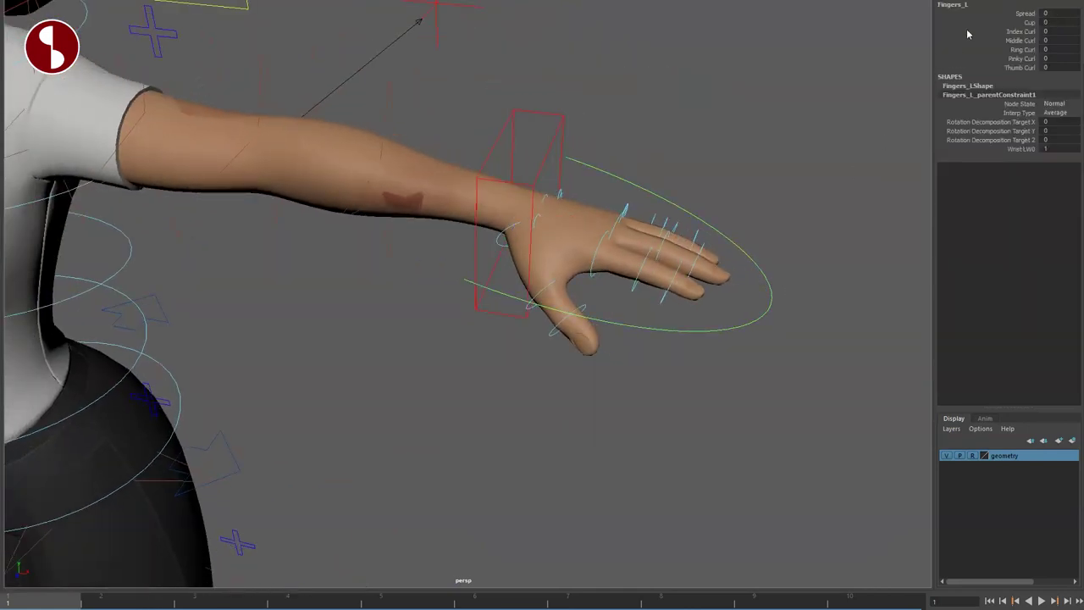
pyautogui.moveTo(809, 92)
pyautogui.mouseDown(button='middle')
pyautogui.moveTo(881, 106)
pyautogui.moveTo(819, 104)
pyautogui.mouseUp(button='middle')
pyautogui.keyDown('alt'); pyautogui.moveTo(819, 104); pyautogui.dragTo(745, 206); pyautogui.keyUp('alt')
pyautogui.hotkey('ctrl', 'z')
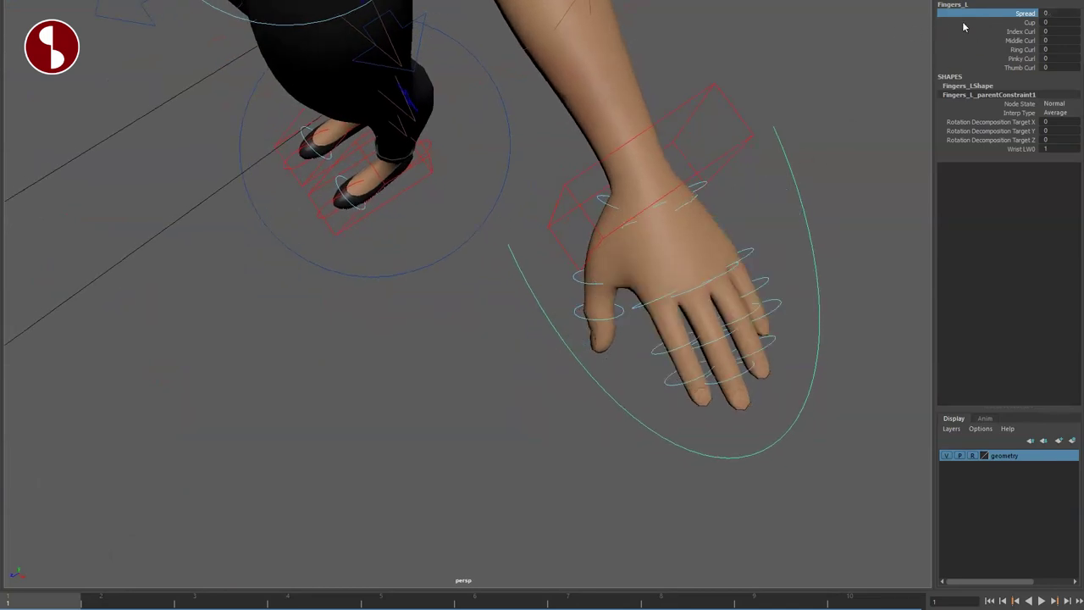
# - Try the other Fingers_L attributes, including Index Curl through Thumb Curl together, and undo the changes
pyautogui.moveTo(838, 59); pyautogui.dragTo(805, 77, button='middle')
pyautogui.hotkey('ctrl', 'z')
pyautogui.hotkey('ctrl', 'z')
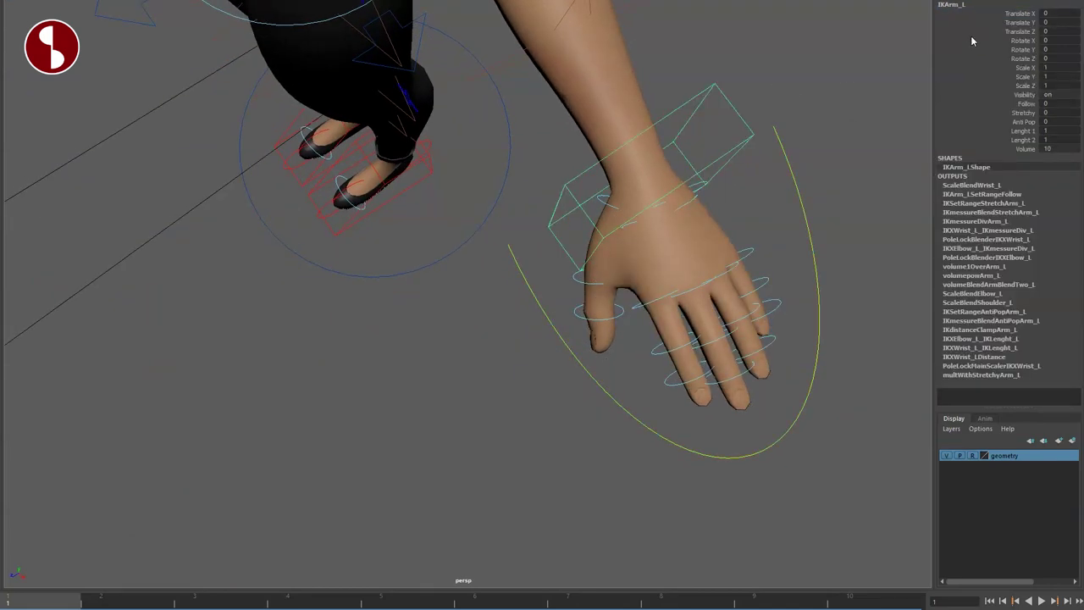
pyautogui.hotkey('shift', 'z')
pyautogui.moveTo(980, 32); pyautogui.dragTo(1000, 66)
pyautogui.moveTo(800, 99); pyautogui.dragTo(819, 124, button='middle')
pyautogui.hotkey('ctrl', 'z')
# - Select the FK index finger controls of the character's left hand, try scaling them and undo the scaling
pyautogui.keyDown('alt'); pyautogui.moveTo(798, 177); pyautogui.dragTo(641, 501); pyautogui.keyUp('alt')
pyautogui.click(644, 388)
pyautogui.press('e')
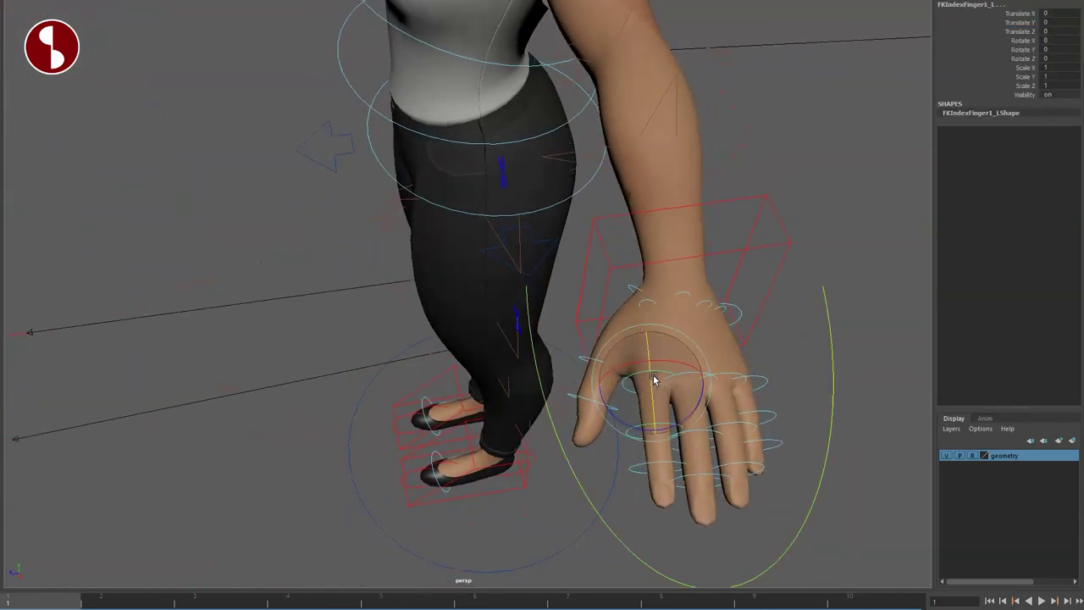
pyautogui.keyDown('alt'); pyautogui.moveTo(654, 392); pyautogui.dragTo(645, 335); pyautogui.keyUp('alt')
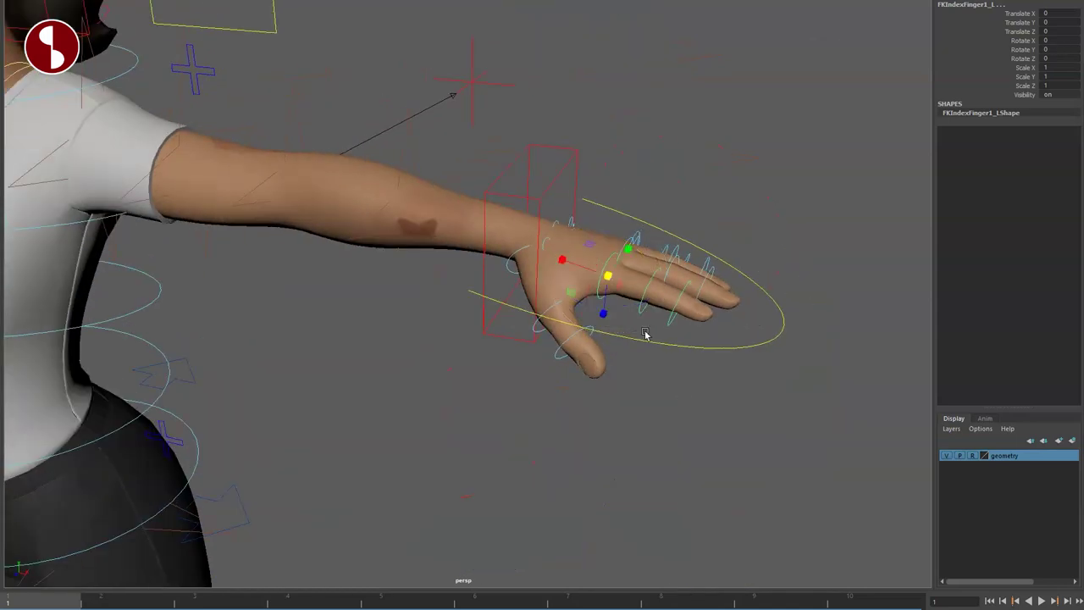
pyautogui.moveTo(606, 273); pyautogui.dragTo(588, 373)
pyautogui.hotkey('ctrl', 'z')
pyautogui.press('q')
pyautogui.keyDown('alt'); pyautogui.moveTo(530, 390); pyautogui.dragTo(592, 430, button='middle'); pyautogui.keyUp('alt')
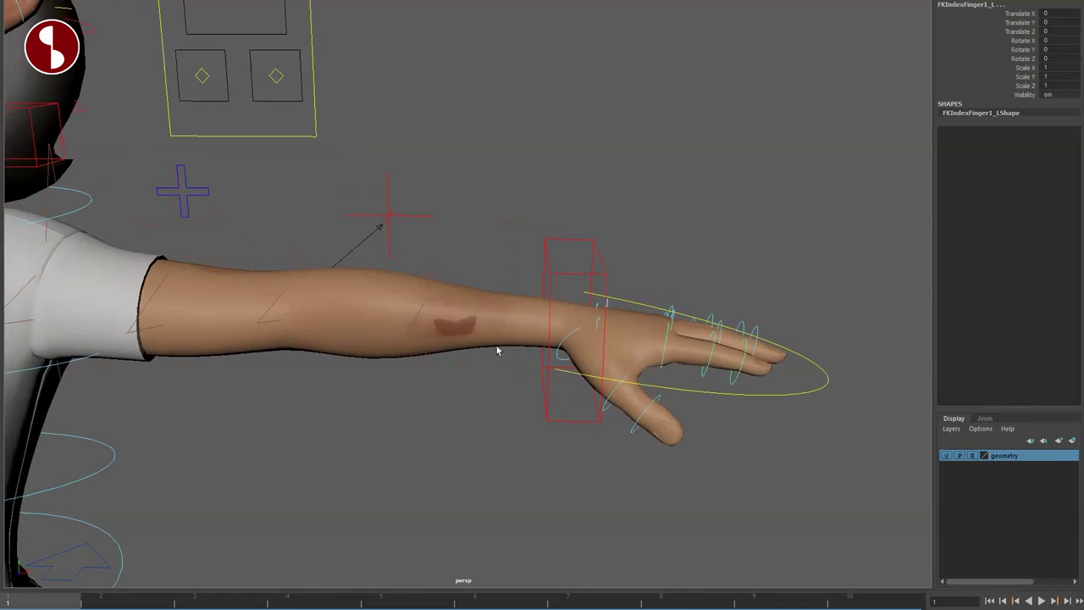
# - Select the PoleArm_L elbow control and try moving it and adjusting its attributes
pyautogui.click(544, 222)
pyautogui.press('w')
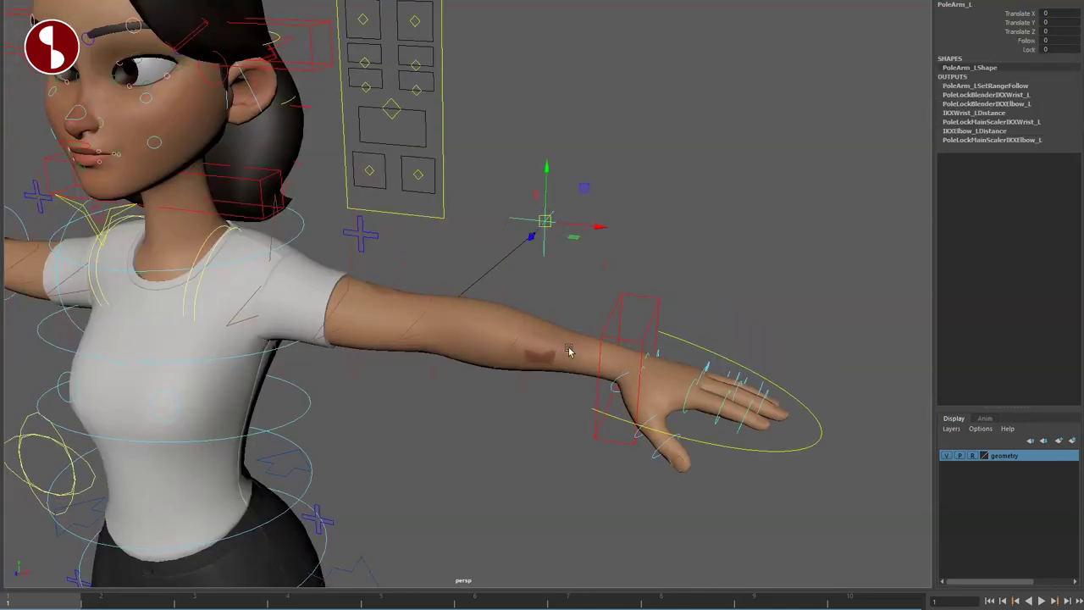
pyautogui.keyDown('alt'); pyautogui.moveTo(568, 351); pyautogui.dragTo(524, 335); pyautogui.keyUp('alt')
pyautogui.moveTo(803, 286); pyautogui.dragTo(795, 382)
pyautogui.moveTo(796, 382); pyautogui.dragTo(743, 262, button='middle')
pyautogui.moveTo(893, 68); pyautogui.dragTo(745, 166, button='middle')
# - Select the FKNeck_M control at the base of the neck and try rotating it
pyautogui.keyDown('alt'); pyautogui.moveTo(498, 340); pyautogui.dragTo(829, 288); pyautogui.keyUp('alt')
pyautogui.keyDown('alt'); pyautogui.moveTo(390, 345); pyautogui.dragTo(344, 319); pyautogui.keyUp('alt')
pyautogui.keyDown('alt'); pyautogui.moveTo(344, 319); pyautogui.dragTo(550, 480, button='right'); pyautogui.keyUp('alt')
pyautogui.keyDown('alt'); pyautogui.moveTo(550, 480); pyautogui.dragTo(457, 448, button='middle'); pyautogui.keyUp('alt')
pyautogui.keyDown('alt'); pyautogui.moveTo(381, 364); pyautogui.dragTo(557, 443, button='right'); pyautogui.keyUp('alt')
pyautogui.keyDown('alt'); pyautogui.moveTo(558, 443); pyautogui.dragTo(576, 462); pyautogui.keyUp('alt')
pyautogui.keyDown('alt'); pyautogui.moveTo(576, 461); pyautogui.dragTo(516, 458, button='right'); pyautogui.keyUp('alt')
pyautogui.click(591, 441)
pyautogui.press('e')
pyautogui.moveTo(521, 377)
pyautogui.mouseDown()
pyautogui.moveTo(484, 368)
pyautogui.moveTo(519, 378)
pyautogui.mouseUp()
# - Set the Global attribute of FKNeck_M to 10 and rotate RootX_M about -23.5 in Z
pyautogui.click(996, 103)
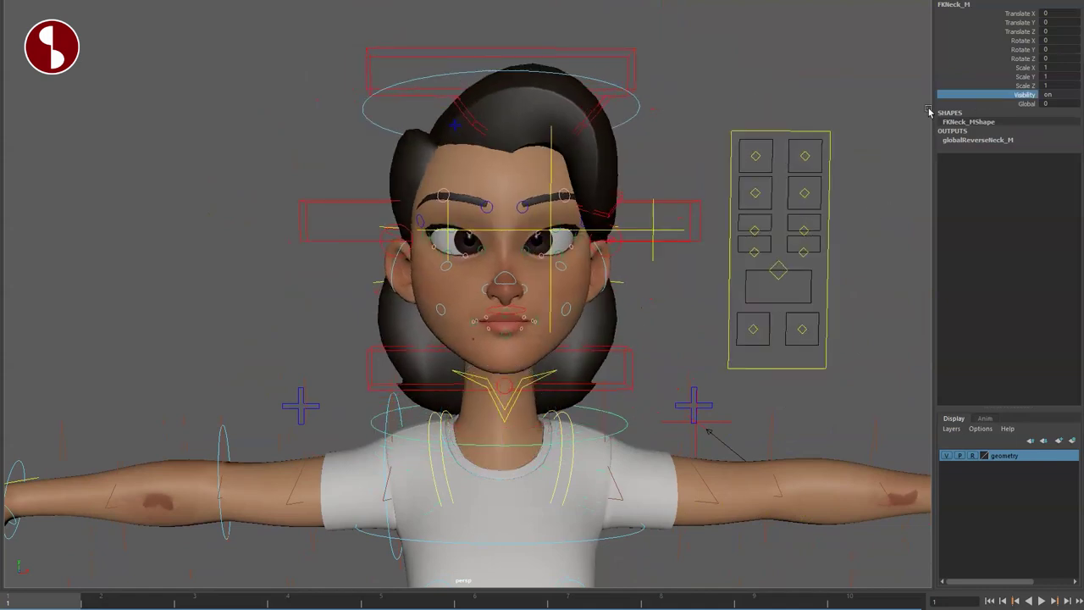
pyautogui.scroll(-5, 659, 460)
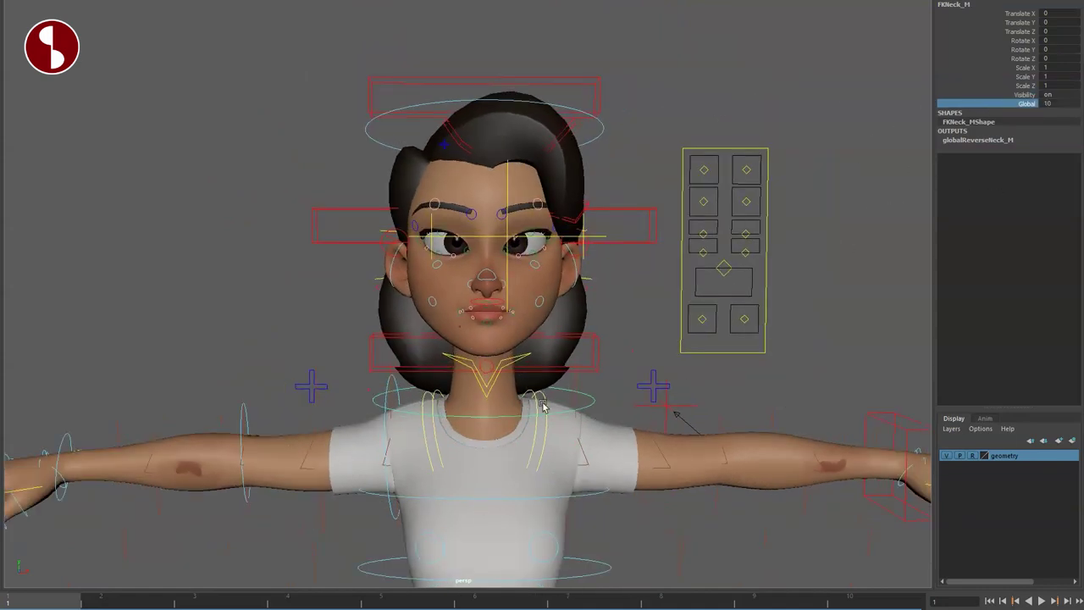
pyautogui.click(573, 479)
pyautogui.moveTo(515, 444); pyautogui.dragTo(530, 437)
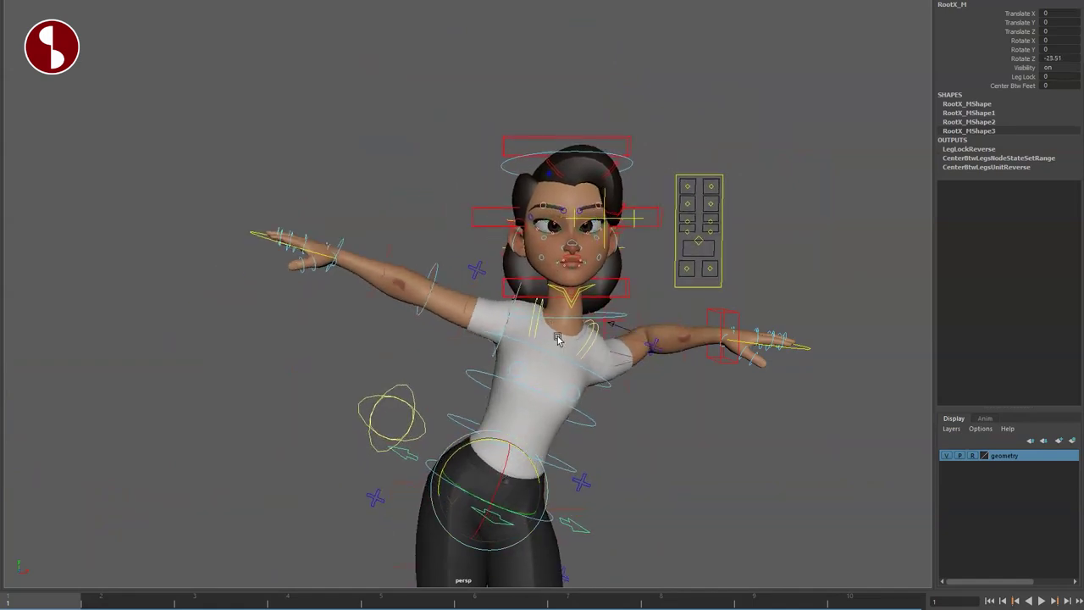
# - Set the Global attribute of FKNeck_M to 0 to compare the head's behaviour, and undo the neck and hip test changes
pyautogui.click(625, 318)
pyautogui.click(939, 103)
pyautogui.moveTo(931, 103); pyautogui.dragTo(470, 129, button='middle')
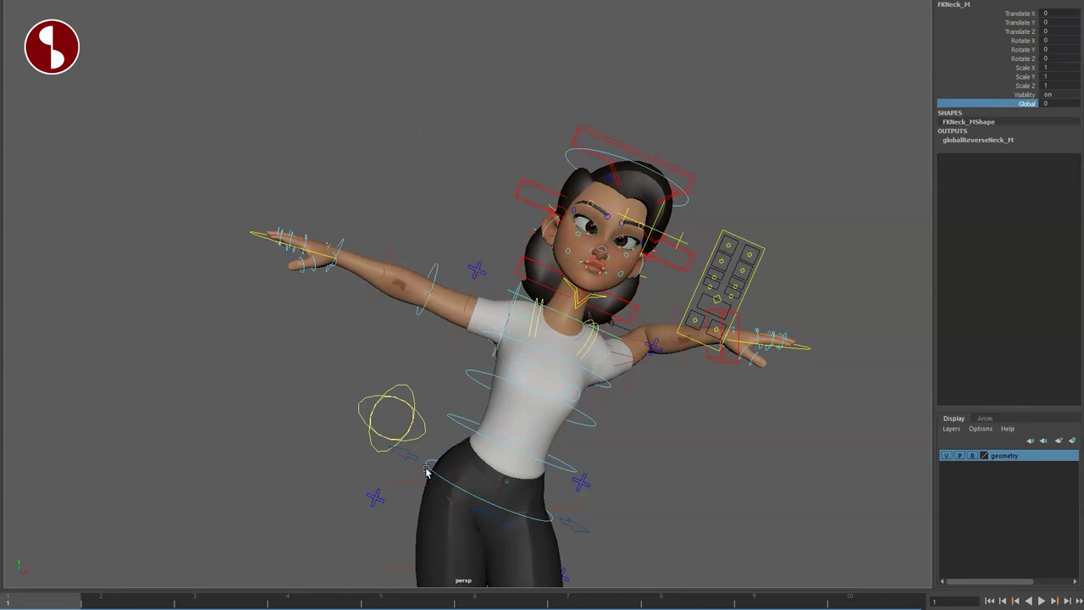
pyautogui.hotkey('ctrl', 'z')
pyautogui.hotkey('ctrl', 'z')
pyautogui.hotkey('ctrl', 'z')
pyautogui.hotkey('ctrl', 'z')
pyautogui.hotkey('ctrl', 'z')
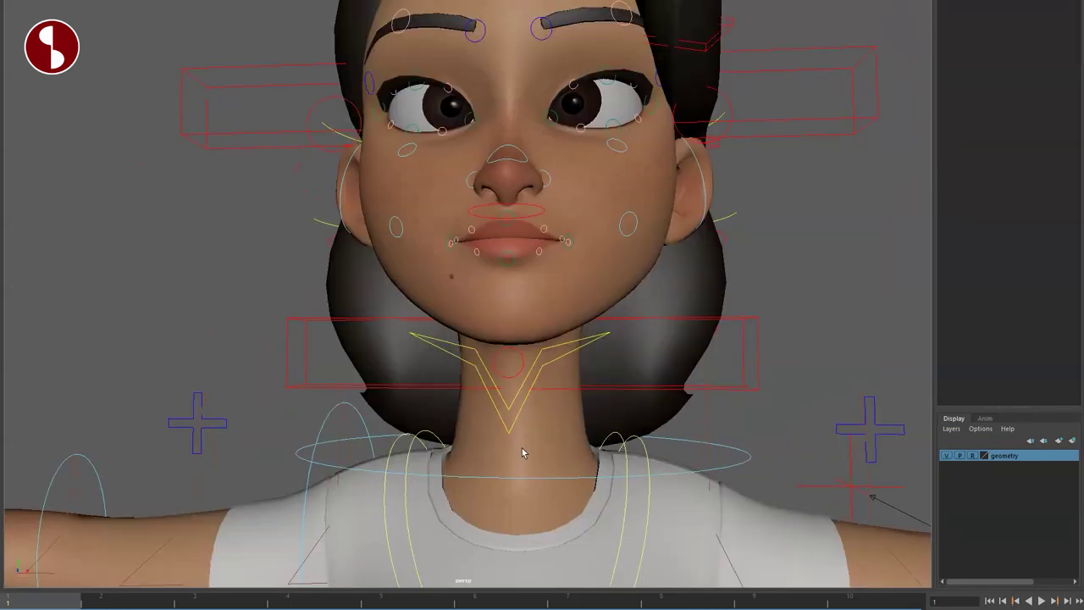
# - Select the FKJaw_M control under the chin, try rotating the jaw and undo the rotation
pyautogui.keyDown('alt'); pyautogui.moveTo(522, 453); pyautogui.dragTo(558, 418); pyautogui.keyUp('alt')
pyautogui.click(534, 332)
pyautogui.scroll(-3, 590, 434)
pyautogui.press('e')
pyautogui.moveTo(608, 232); pyautogui.dragTo(621, 261)
pyautogui.keyDown('alt'); pyautogui.moveTo(542, 288); pyautogui.dragTo(593, 313); pyautogui.keyUp('alt')
pyautogui.hotkey('ctrl', 'z')
# - Try moving the FKChin_M control, undo the move and try scaling the FKJaw_M control
pyautogui.click(517, 349)
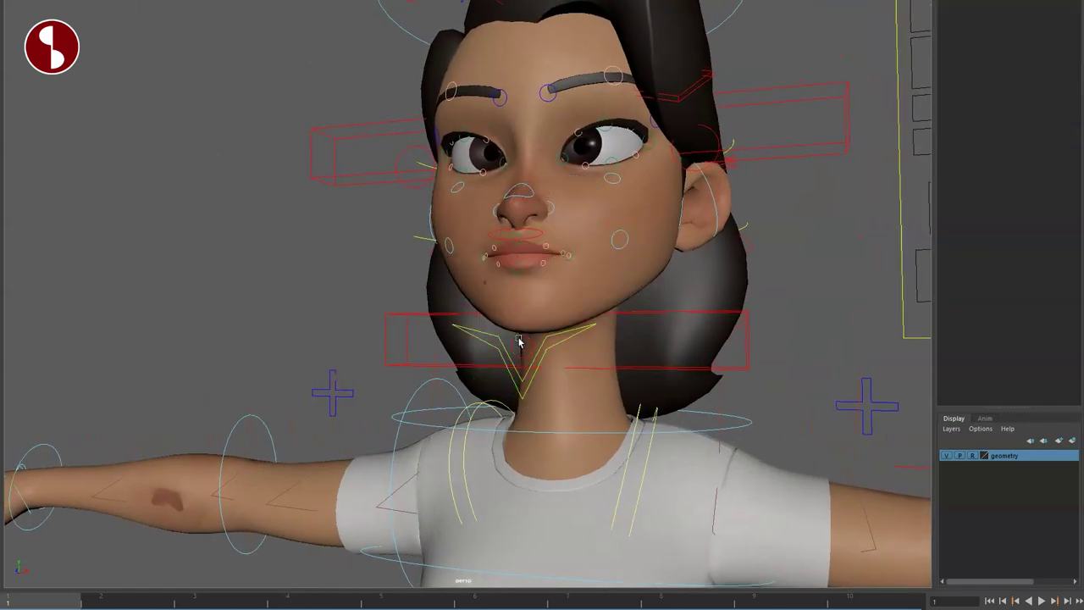
pyautogui.click(519, 341)
pyautogui.press('w')
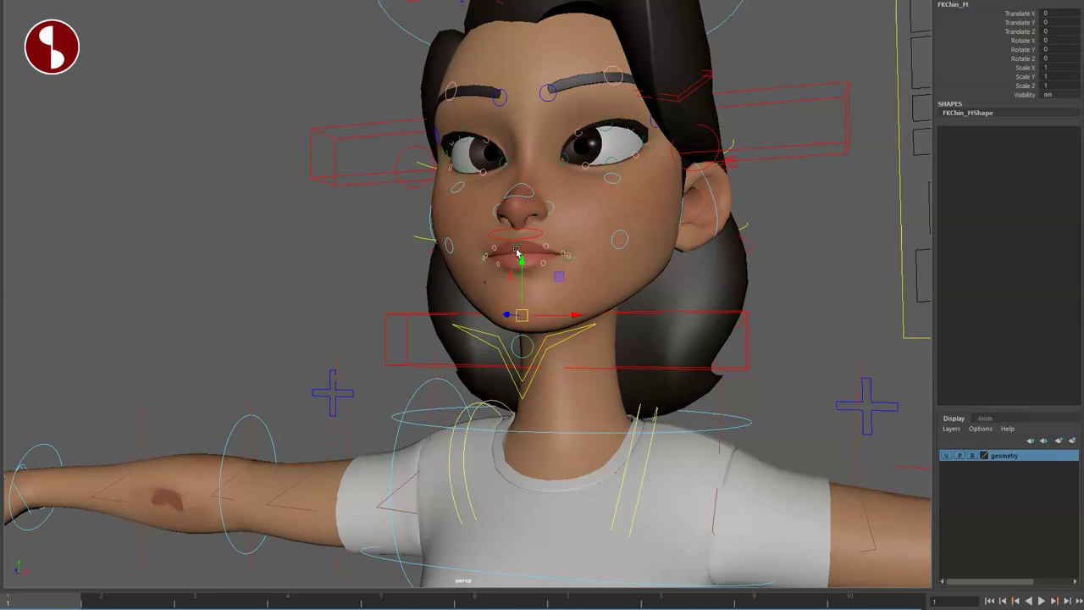
pyautogui.moveTo(525, 318); pyautogui.dragTo(652, 365)
pyautogui.hotkey('ctrl', 'z')
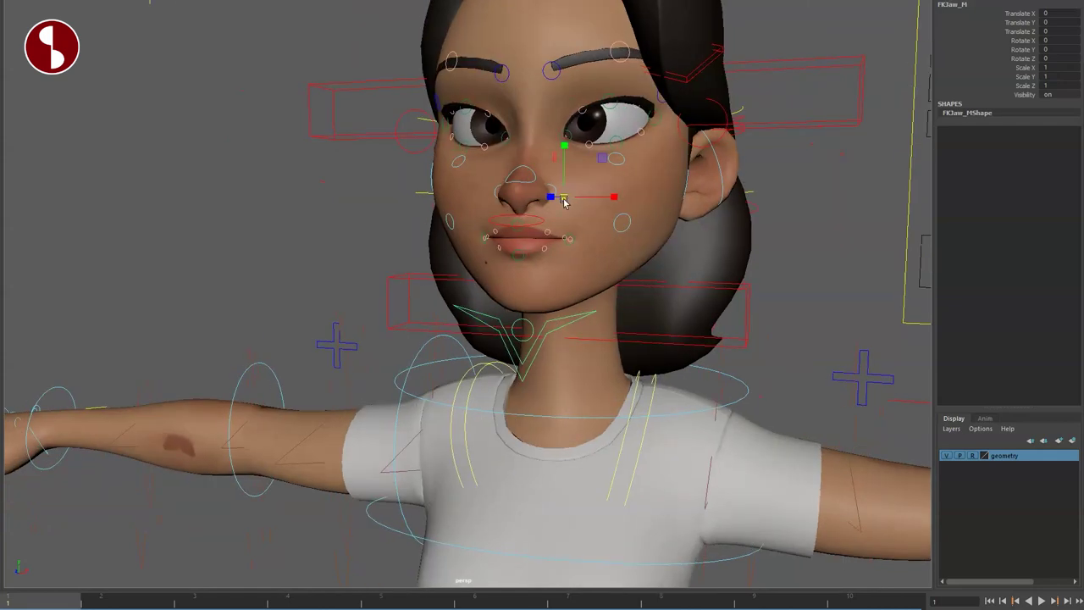
pyautogui.moveTo(593, 222)
pyautogui.mouseDown()
pyautogui.moveTo(637, 211)
pyautogui.moveTo(599, 240)
pyautogui.mouseUp()
# - Select the FKChin_M control again and examine the chin and its rotation handles from the other side of the face
pyautogui.click(522, 329)
pyautogui.press('q')
pyautogui.keyDown('alt'); pyautogui.moveTo(453, 341); pyautogui.dragTo(509, 342); pyautogui.keyUp('alt')
pyautogui.keyDown('alt'); pyautogui.moveTo(508, 341); pyautogui.dragTo(641, 376, button='middle'); pyautogui.keyUp('alt')
pyautogui.keyDown('alt'); pyautogui.moveTo(642, 377); pyautogui.dragTo(774, 371, button='right'); pyautogui.keyUp('alt')
pyautogui.keyDown('alt'); pyautogui.moveTo(592, 351); pyautogui.dragTo(521, 329, button='middle'); pyautogui.keyUp('alt')
pyautogui.press('e')
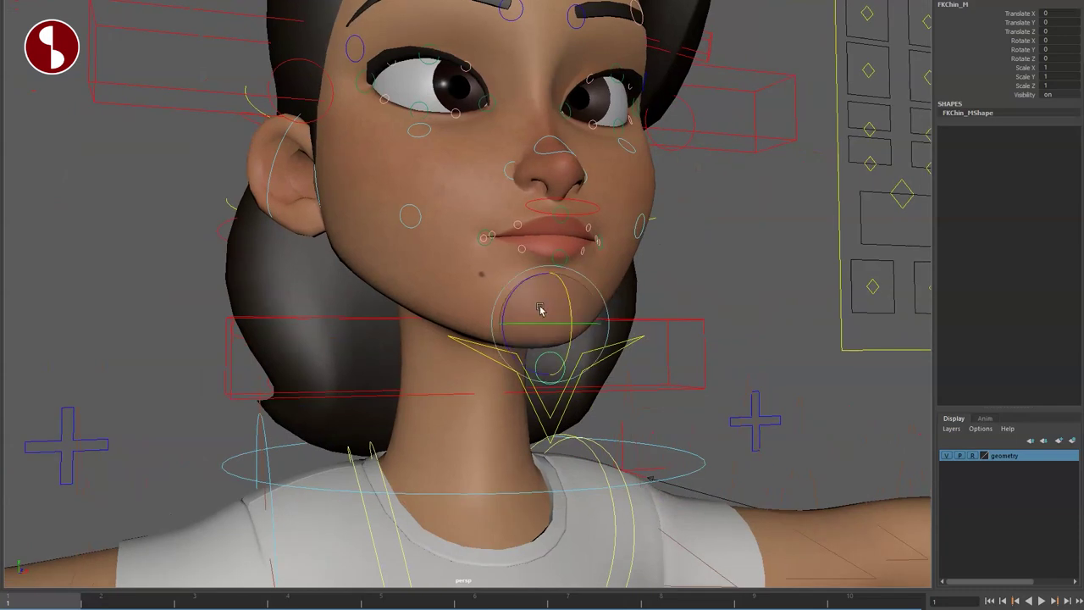
pyautogui.press('q')
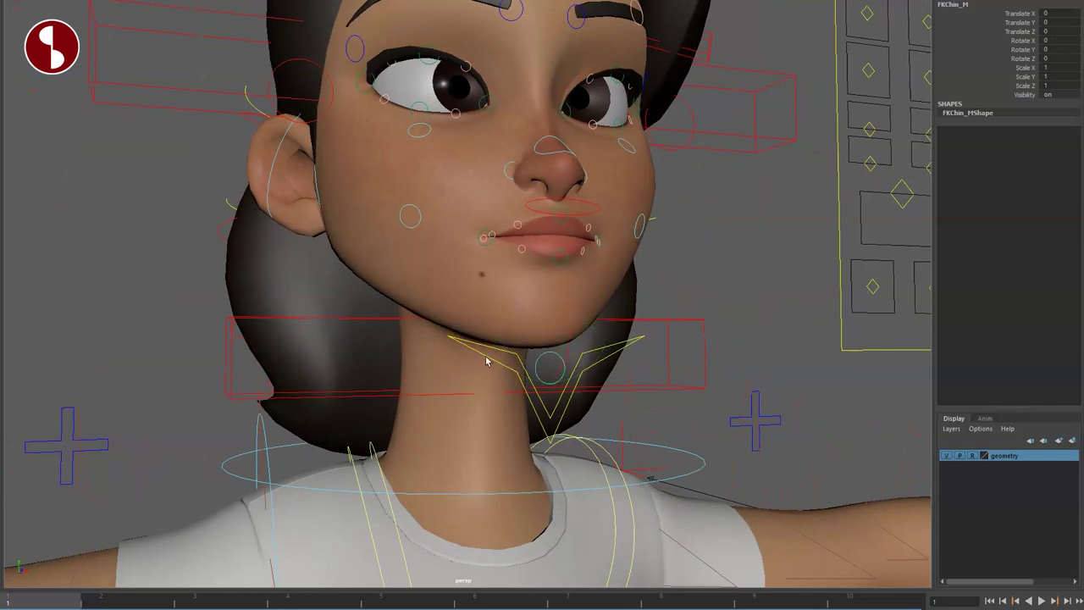
# - Rotate the FKJaw_M control to a Rotate X of about 14 to open the mouth
pyautogui.press('e')
pyautogui.moveTo(491, 225); pyautogui.dragTo(484, 241)
pyautogui.press('q')
pyautogui.keyDown('alt'); pyautogui.moveTo(551, 315); pyautogui.dragTo(475, 324); pyautogui.keyUp('alt')
pyautogui.keyDown('alt'); pyautogui.moveTo(475, 325); pyautogui.dragTo(527, 470, button='right'); pyautogui.keyUp('alt')
pyautogui.keyDown('alt'); pyautogui.moveTo(564, 436); pyautogui.dragTo(488, 424, button='middle'); pyautogui.keyUp('alt')
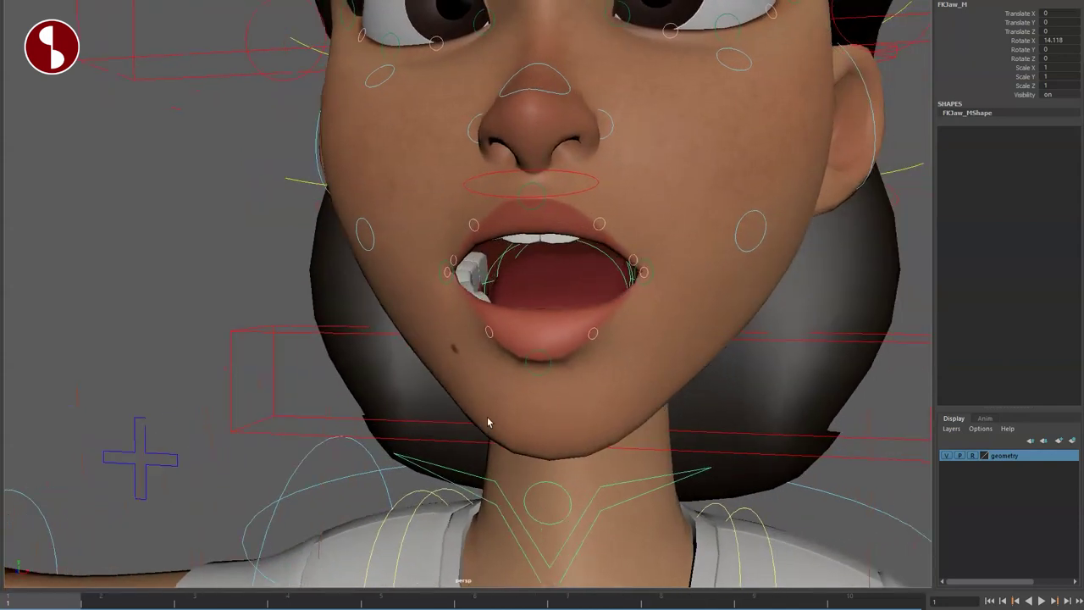
pyautogui.keyDown('alt'); pyautogui.moveTo(488, 423); pyautogui.dragTo(435, 388, button='right'); pyautogui.keyUp('alt')
# - Select the Lip6_L control at the corner of the open mouth, try moving it down and undo the move
pyautogui.click(675, 267)
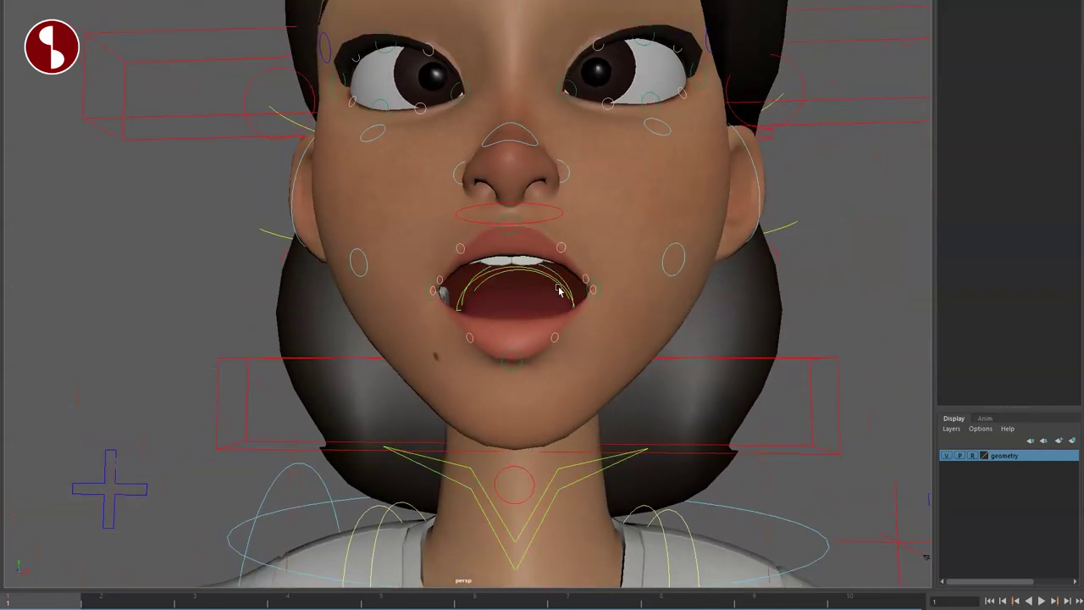
pyautogui.click(593, 290)
pyautogui.press('w')
pyautogui.moveTo(593, 289); pyautogui.dragTo(597, 324)
pyautogui.hotkey('ctrl', 'z')
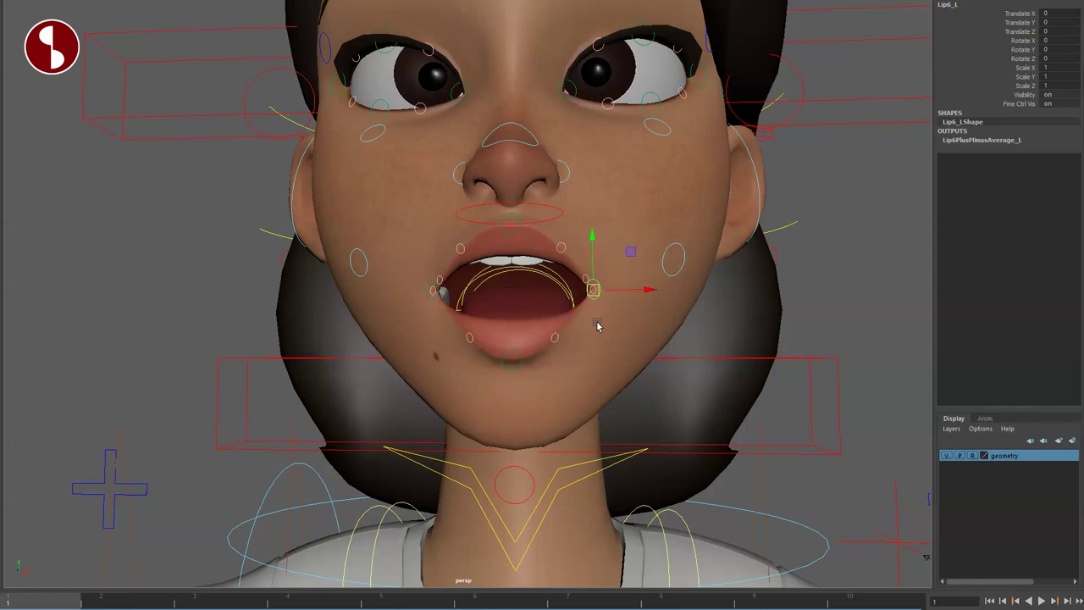
# - Try moving the upperLip5_L control and the other controls around the upper lip, undoing the test moves
pyautogui.click(583, 281)
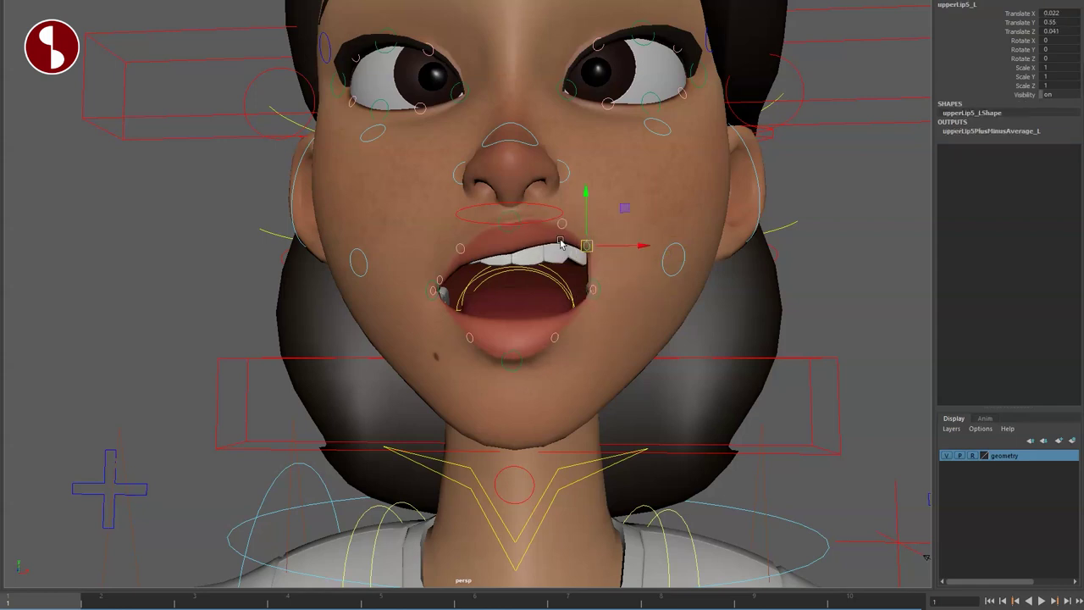
pyautogui.click(467, 217)
pyautogui.moveTo(513, 190); pyautogui.dragTo(515, 219)
pyautogui.hotkey('ctrl', 'z')
pyautogui.moveTo(555, 280); pyautogui.dragTo(534, 300)
pyautogui.hotkey('ctrl', 'z')
pyautogui.moveTo(511, 251); pyautogui.dragTo(547, 283)
pyautogui.hotkey('ctrl', 'z')
# - Try moving the upperLip0_M control at the middle of the upper lip and select the lowerLip0_M control
pyautogui.click(510, 223)
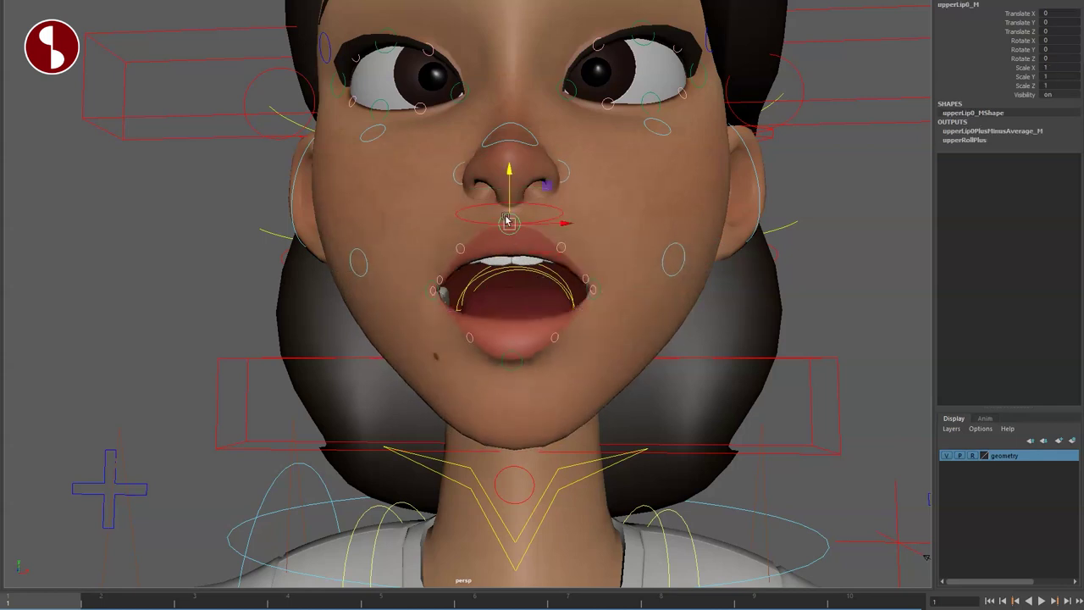
pyautogui.moveTo(525, 229); pyautogui.dragTo(509, 253)
pyautogui.keyDown('alt'); pyautogui.moveTo(459, 360); pyautogui.dragTo(504, 362); pyautogui.keyUp('alt')
pyautogui.click(486, 369)
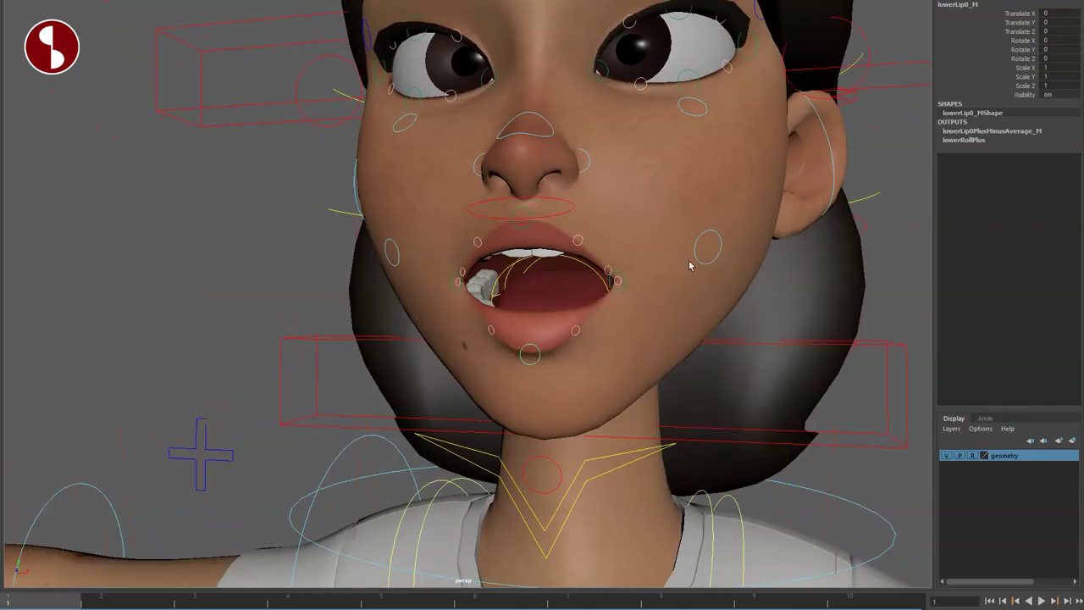
# - Select the FKTongue1_M control inside the mouth, try moving the tongue and undo the moves
pyautogui.keyDown('alt'); pyautogui.moveTo(525, 282); pyautogui.dragTo(519, 290); pyautogui.keyUp('alt')
pyautogui.click(527, 284)
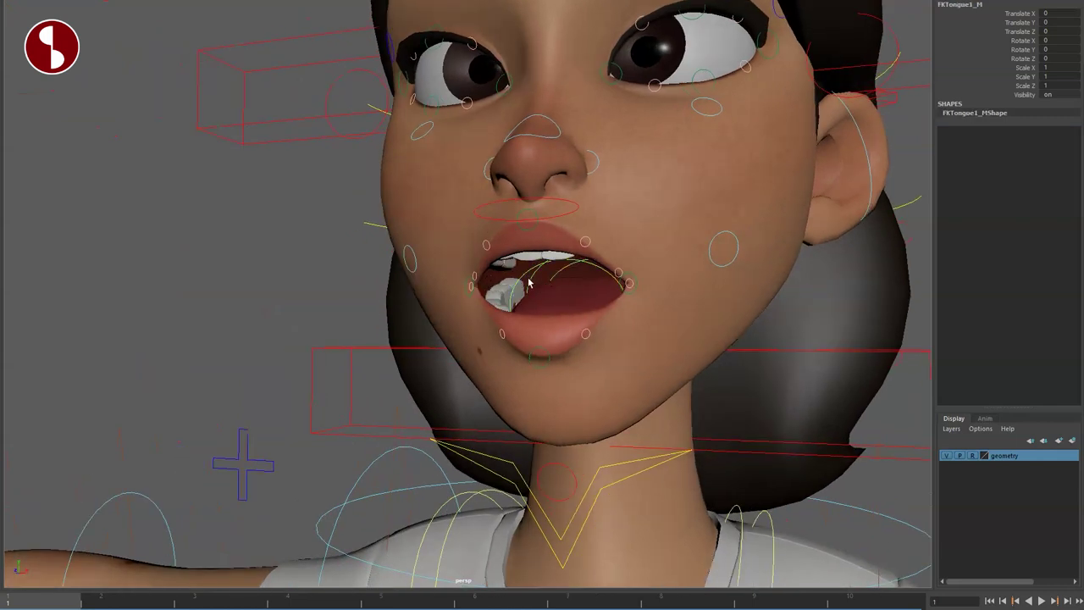
pyautogui.moveTo(567, 315); pyautogui.dragTo(571, 280)
pyautogui.moveTo(647, 233); pyautogui.dragTo(477, 336)
pyautogui.hotkey('ctrl', 'z')
pyautogui.moveTo(676, 236); pyautogui.dragTo(634, 274)
pyautogui.hotkey('ctrl', 'z')
# - Try moving the tongue out of the mouth and scaling its controls including FKTongue3_M, and undo the changes
pyautogui.keyDown('alt'); pyautogui.moveTo(500, 318); pyautogui.dragTo(421, 321); pyautogui.keyUp('alt')
pyautogui.moveTo(617, 249); pyautogui.dragTo(635, 341)
pyautogui.moveTo(165, 485); pyautogui.dragTo(339, 415)
pyautogui.hotkey('ctrl', 'z')
pyautogui.hotkey('ctrl', 'z')
pyautogui.press('r')
pyautogui.moveTo(526, 304); pyautogui.dragTo(504, 324)
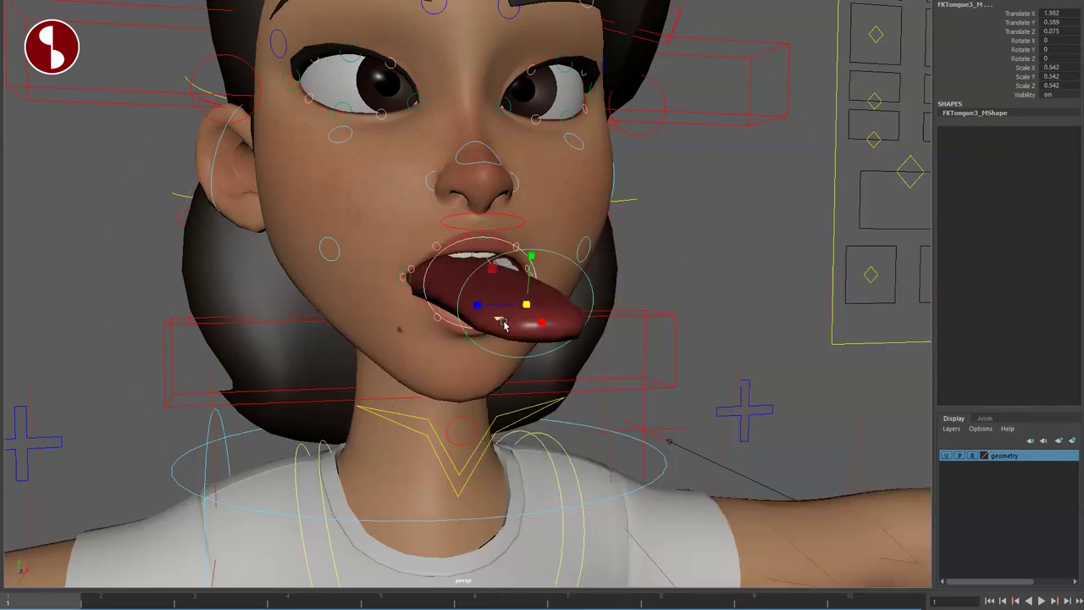
pyautogui.hotkey('ctrl', 'z')
pyautogui.hotkey('ctrl', 'z')
pyautogui.hotkey('ctrl', 'z')
# - Display the model in wireframe and select the FKTeethUpper_M control inside the mouth
pyautogui.keyDown('alt'); pyautogui.moveTo(394, 324); pyautogui.dragTo(615, 486, button='right'); pyautogui.keyUp('alt')
pyautogui.press('f')
pyautogui.moveTo(552, 413)
pyautogui.keyDown('alt'); pyautogui.mouseDown()
pyautogui.moveTo(514, 431)
pyautogui.moveTo(687, 457)
pyautogui.moveTo(520, 402)
pyautogui.moveTo(563, 421)
pyautogui.mouseUp(); pyautogui.keyUp('alt')
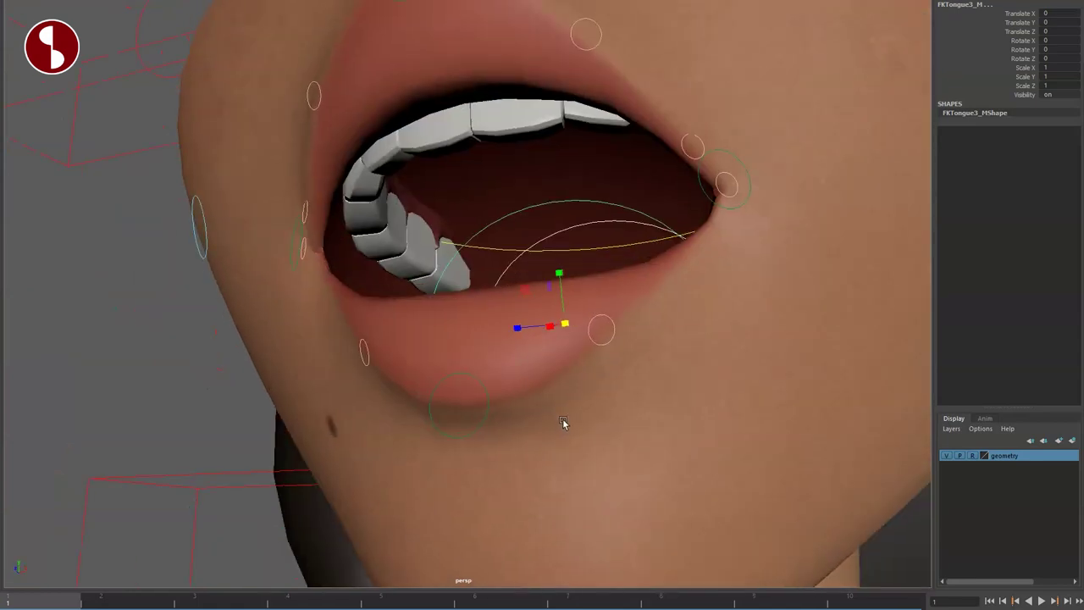
pyautogui.press('4')
pyautogui.click(96, 375)
pyautogui.scroll(-4, 341, 358)
pyautogui.keyDown('alt'); pyautogui.moveTo(341, 358); pyautogui.dragTo(463, 326); pyautogui.keyUp('alt')
pyautogui.click(443, 252)
# - Return to textured shading, try moving the FKTeethUpper_M control down and undo the move
pyautogui.press('6')
pyautogui.press('7')
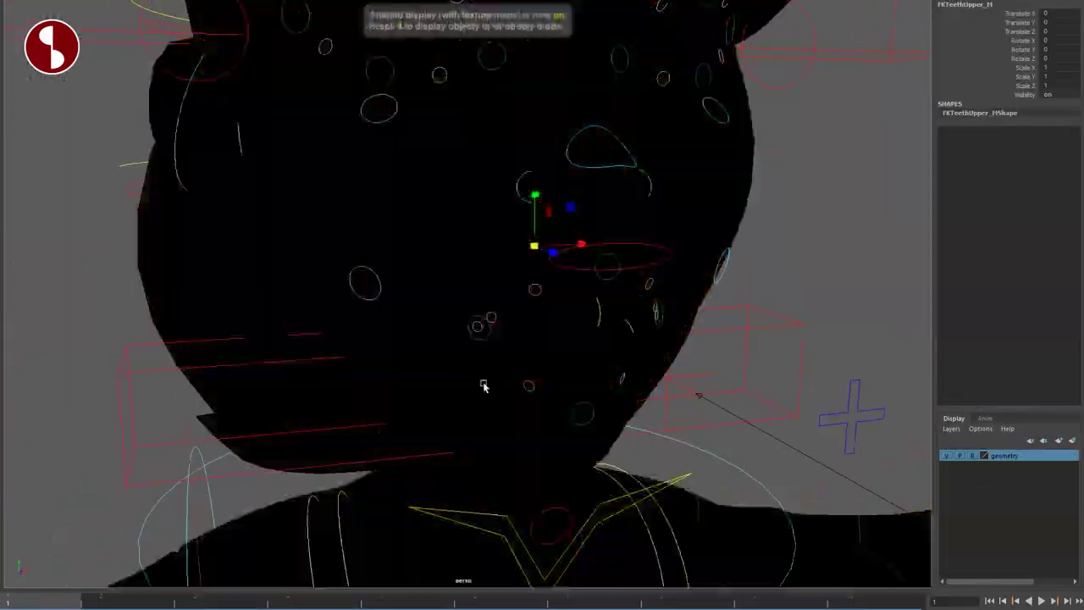
pyautogui.keyDown('alt'); pyautogui.moveTo(484, 382); pyautogui.dragTo(463, 365); pyautogui.keyUp('alt')
pyautogui.press('6')
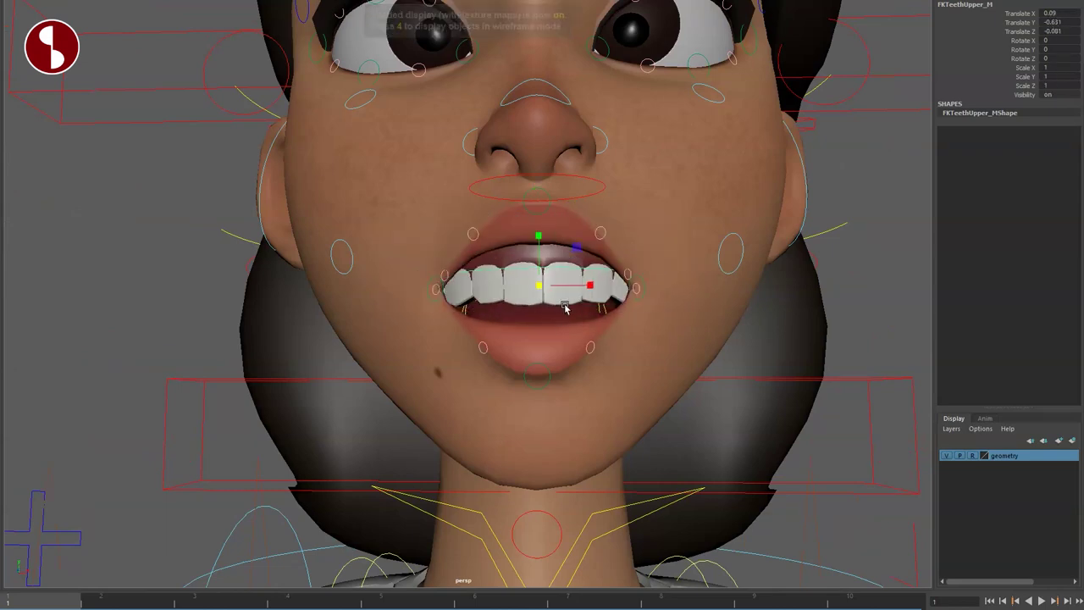
pyautogui.hotkey('ctrl', 'z')
pyautogui.hotkey('ctrl', 'z')
pyautogui.hotkey('ctrl', 'z')
# - Select the cheek_L control, try moving and scaling it and undo the changes
pyautogui.click(731, 281)
pyautogui.scroll(-5, 668, 389)
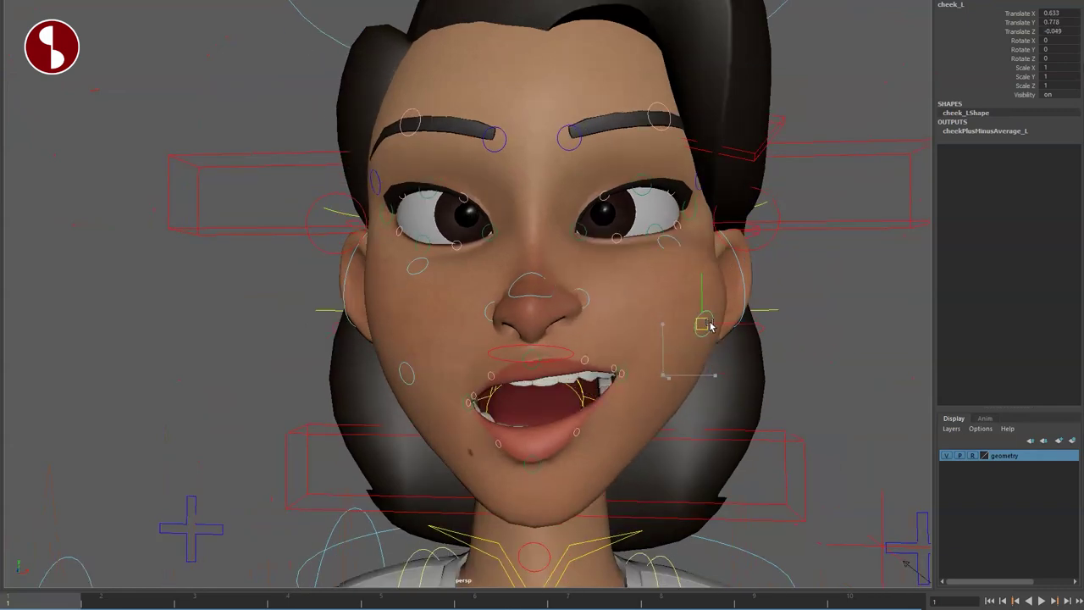
pyautogui.press('r')
pyautogui.moveTo(663, 375); pyautogui.dragTo(816, 394)
pyautogui.hotkey('ctrl', 'z')
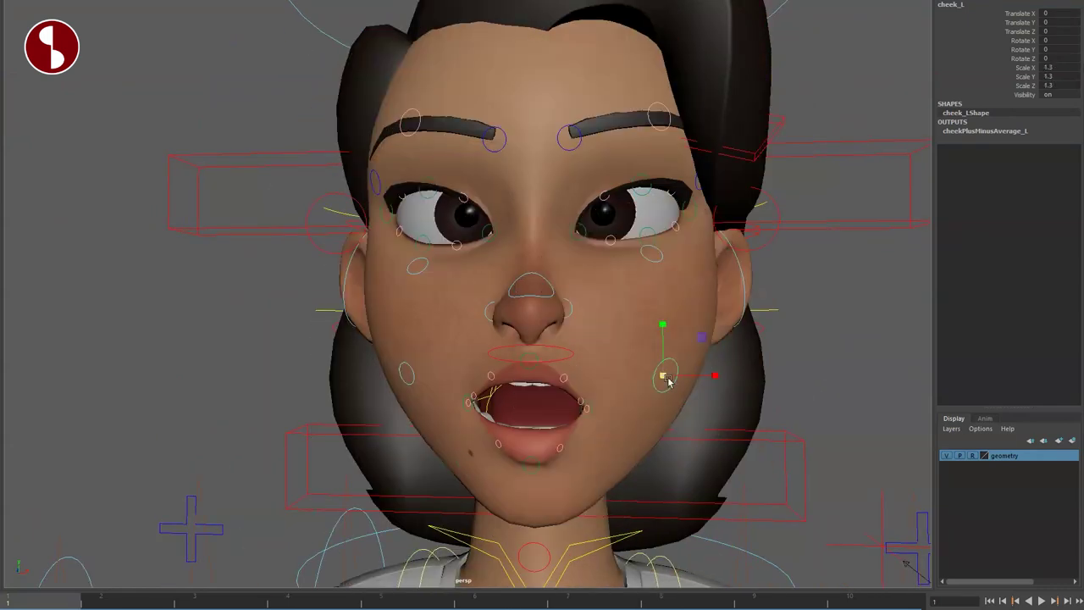
# - Select the Nose_CTRL_M control, try rotating and moving the nose and undo the changes
pyautogui.scroll(5, 722, 423)
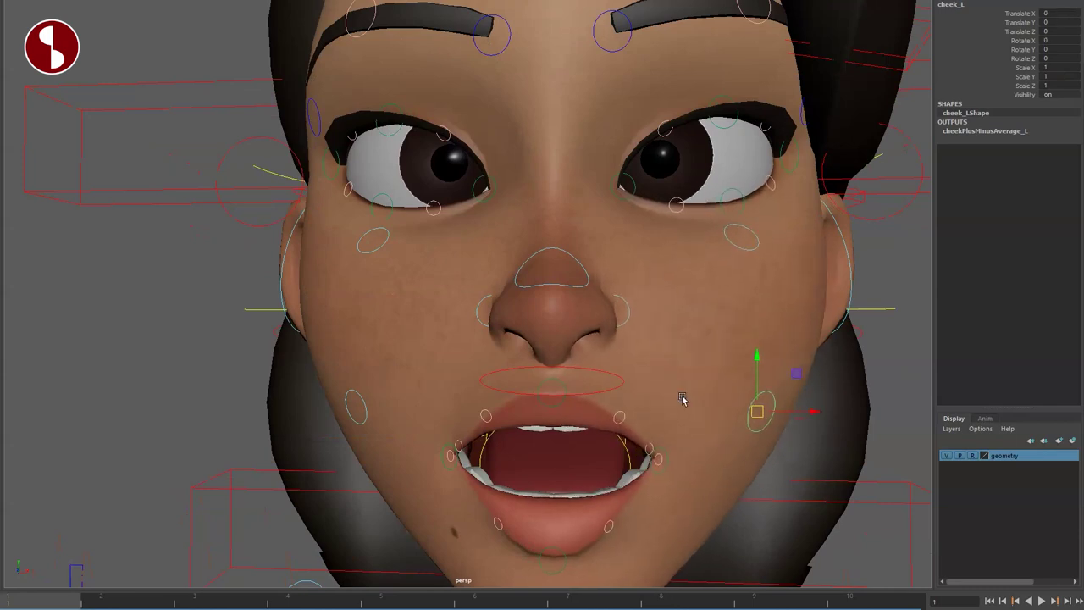
pyautogui.scroll(2, 549, 410)
pyautogui.click(542, 286)
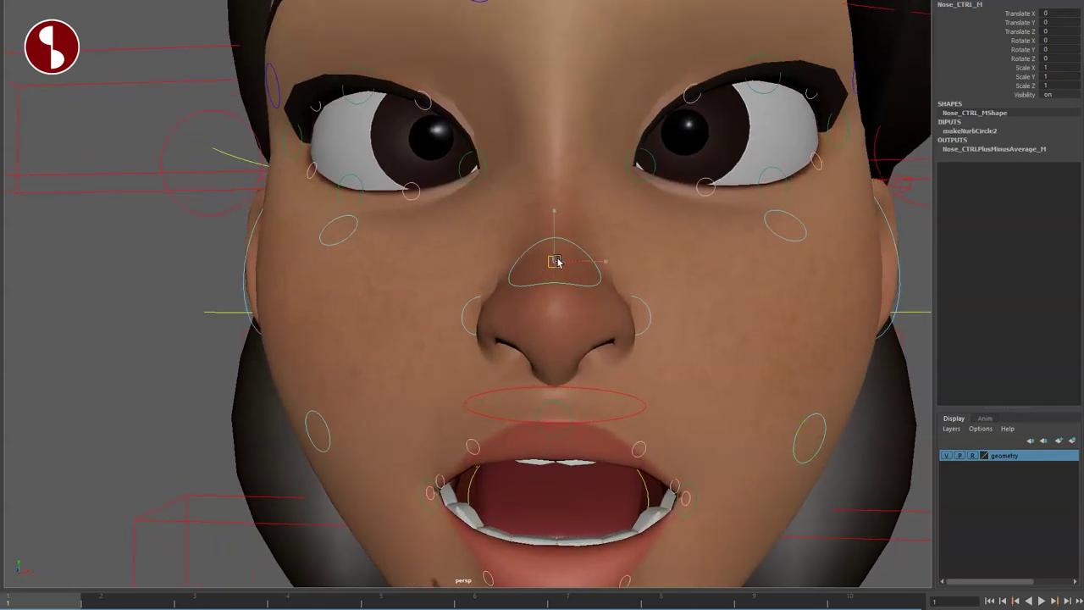
pyautogui.press('e')
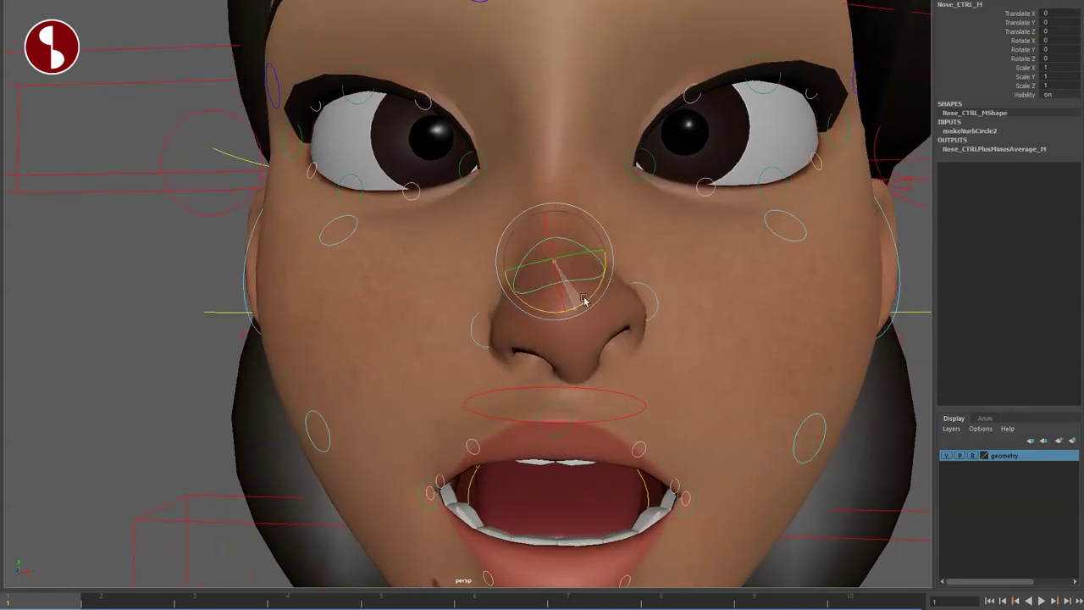
pyautogui.press('w')
pyautogui.keyDown('alt'); pyautogui.moveTo(572, 288); pyautogui.dragTo(552, 298); pyautogui.keyUp('alt')
pyautogui.hotkey('ctrl', 'z')
pyautogui.keyDown('alt'); pyautogui.moveTo(491, 375); pyautogui.dragTo(586, 378); pyautogui.keyUp('alt')
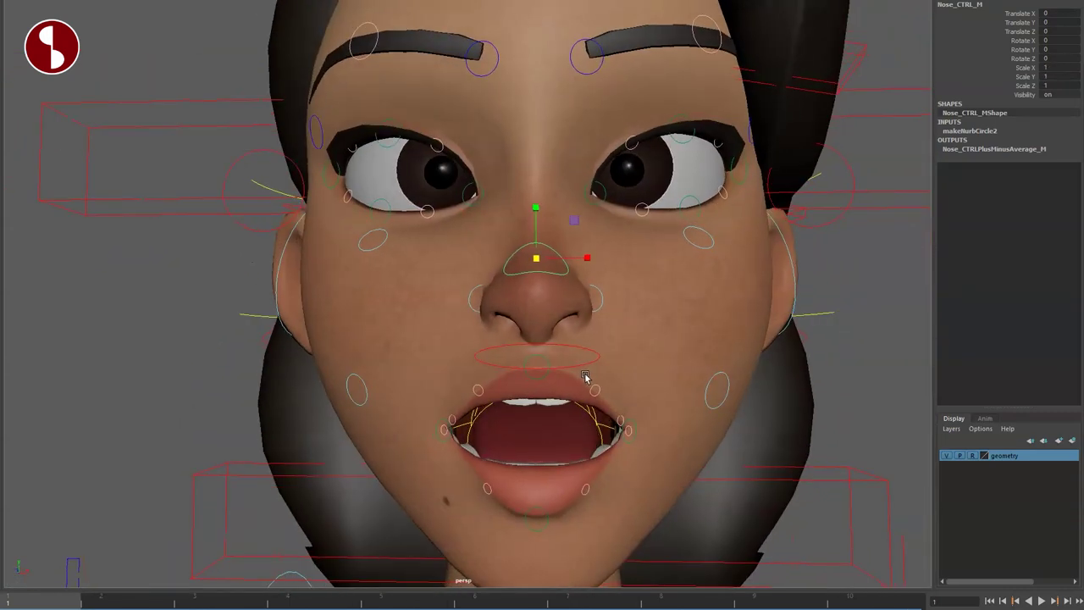
# - Select the noseCorner_R control beside the nostril, try moving it in several directions and undo the moves
pyautogui.scroll(3, 476, 318)
pyautogui.press('q')
pyautogui.click(477, 320)
pyautogui.moveTo(493, 297); pyautogui.dragTo(478, 221)
pyautogui.moveTo(479, 347)
pyautogui.keyDown('alt'); pyautogui.mouseDown()
pyautogui.moveTo(512, 353)
pyautogui.moveTo(466, 316)
pyautogui.moveTo(474, 358)
pyautogui.mouseUp(); pyautogui.keyUp('alt')
pyautogui.moveTo(497, 221); pyautogui.dragTo(515, 303)
pyautogui.hotkey('ctrl', 'z')
pyautogui.hotkey('ctrl', 'z')
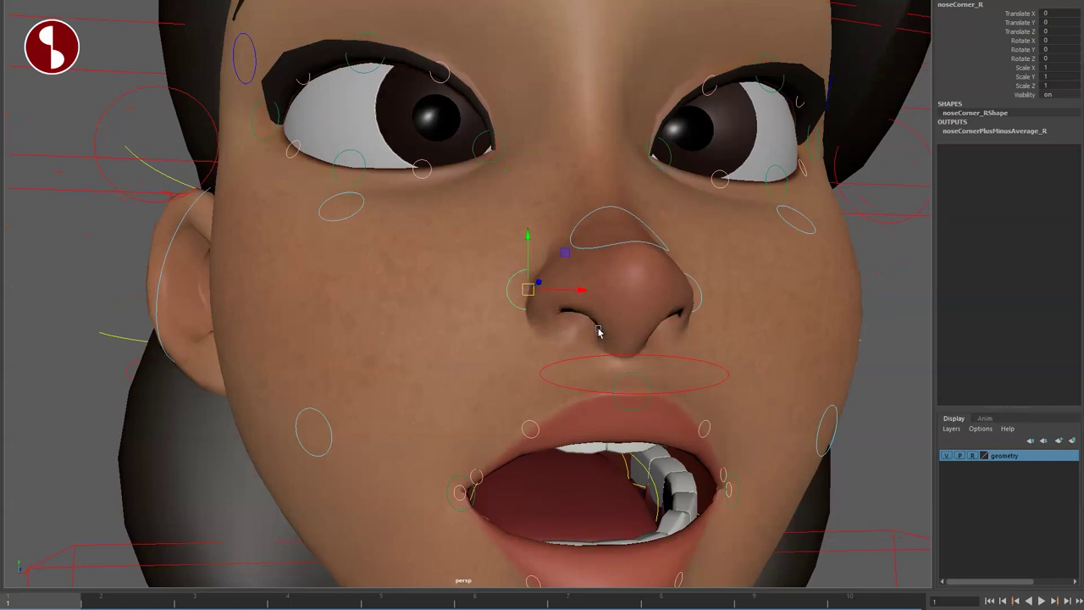
pyautogui.moveTo(526, 290); pyautogui.dragTo(540, 335)
pyautogui.hotkey('ctrl', 'z')
# - Try moving the brow control beside ctrlBrow_L on the facial control board, undo it and select ctrlBrow_L
pyautogui.keyDown('alt'); pyautogui.moveTo(593, 377); pyautogui.dragTo(361, 293, button='right'); pyautogui.keyUp('alt')
pyautogui.keyDown('alt'); pyautogui.moveTo(361, 293); pyautogui.dragTo(485, 379); pyautogui.keyUp('alt')
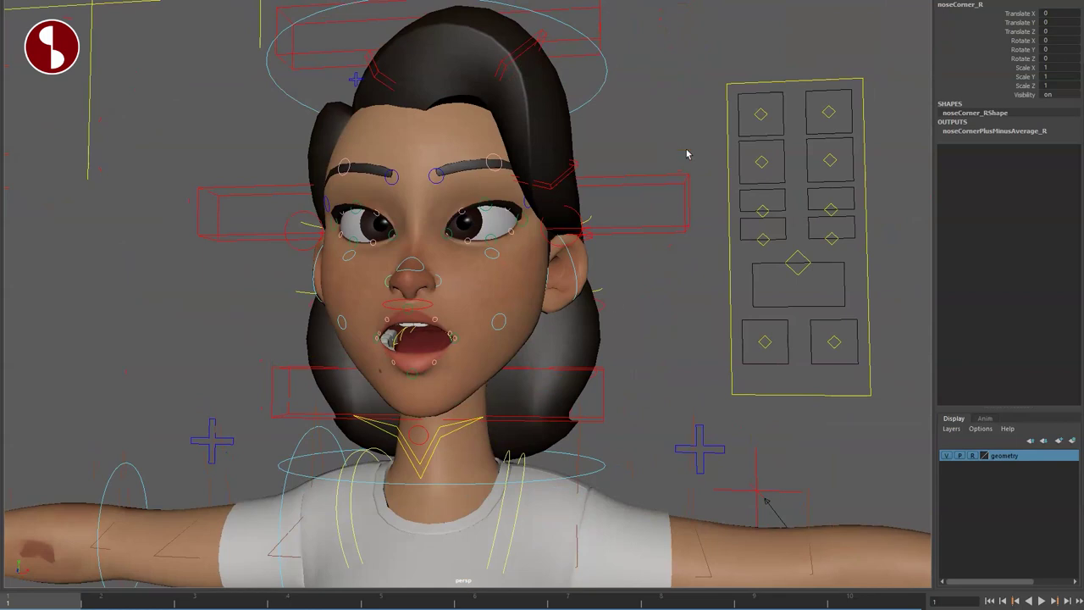
pyautogui.click(762, 112)
pyautogui.moveTo(762, 109); pyautogui.dragTo(769, 97)
pyautogui.hotkey('ctrl', 'z')
pyautogui.click(826, 113)
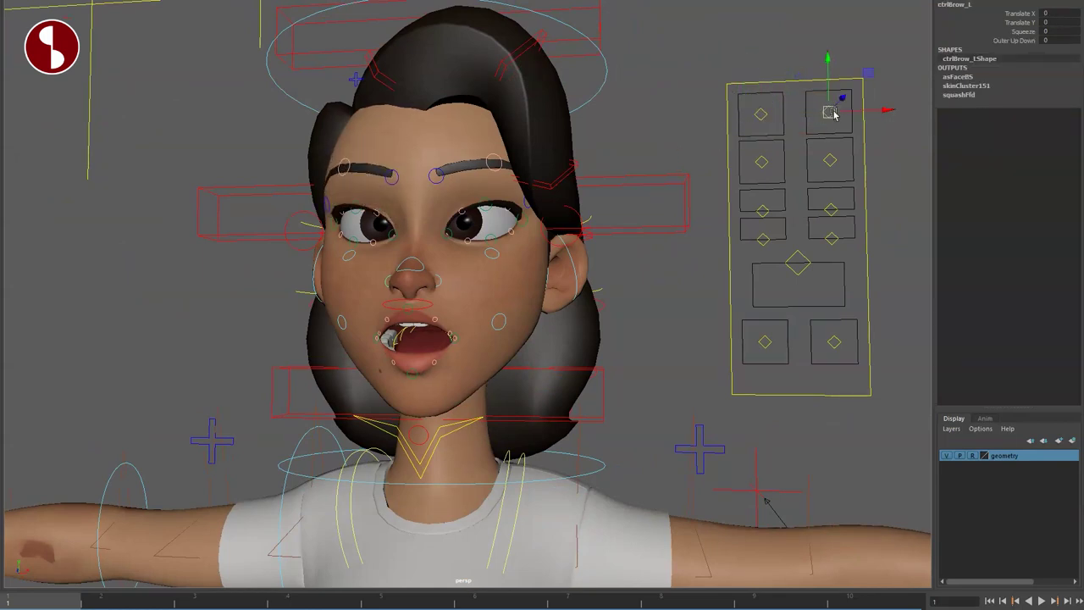
# - Move ctrlEye_R and the matching left eye control apart on the control board to turn both eyes outward
pyautogui.click(761, 169)
pyautogui.moveTo(765, 165); pyautogui.dragTo(754, 164)
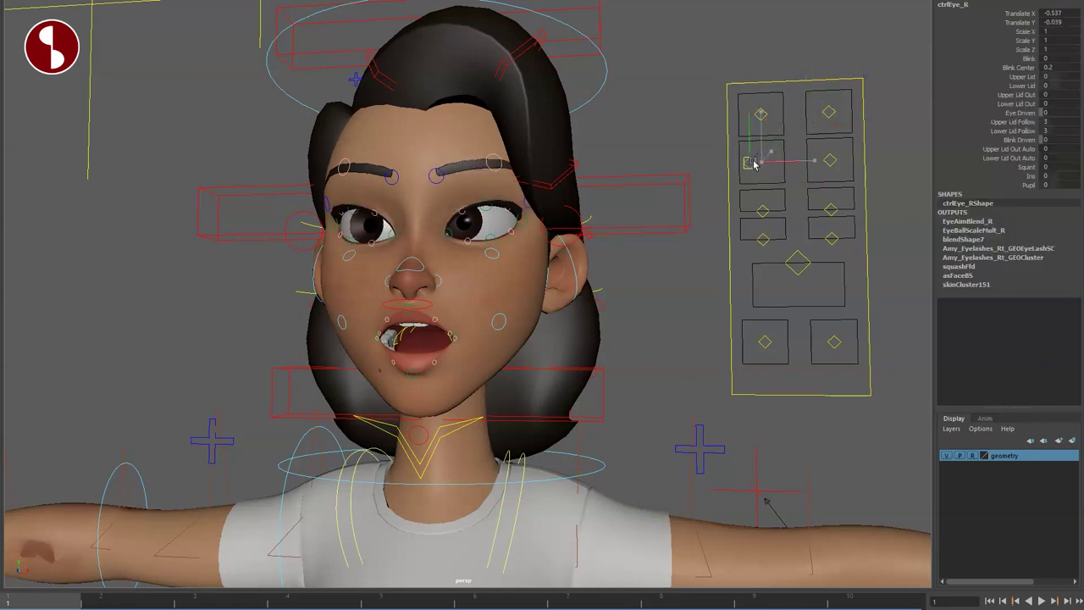
pyautogui.hotkey('ctrl', 'z')
pyautogui.moveTo(820, 162); pyautogui.dragTo(871, 155)
pyautogui.click(831, 161)
# - Try moving the small control below ctrlEye_R and the ctrlNose_L control on the board, and undo the moves
pyautogui.click(764, 210)
pyautogui.moveTo(767, 215); pyautogui.dragTo(788, 230)
pyautogui.hotkey('ctrl', 'z')
pyautogui.click(833, 208)
pyautogui.click(832, 240)
pyautogui.moveTo(832, 241); pyautogui.dragTo(866, 299)
pyautogui.hotkey('ctrl', 'z')
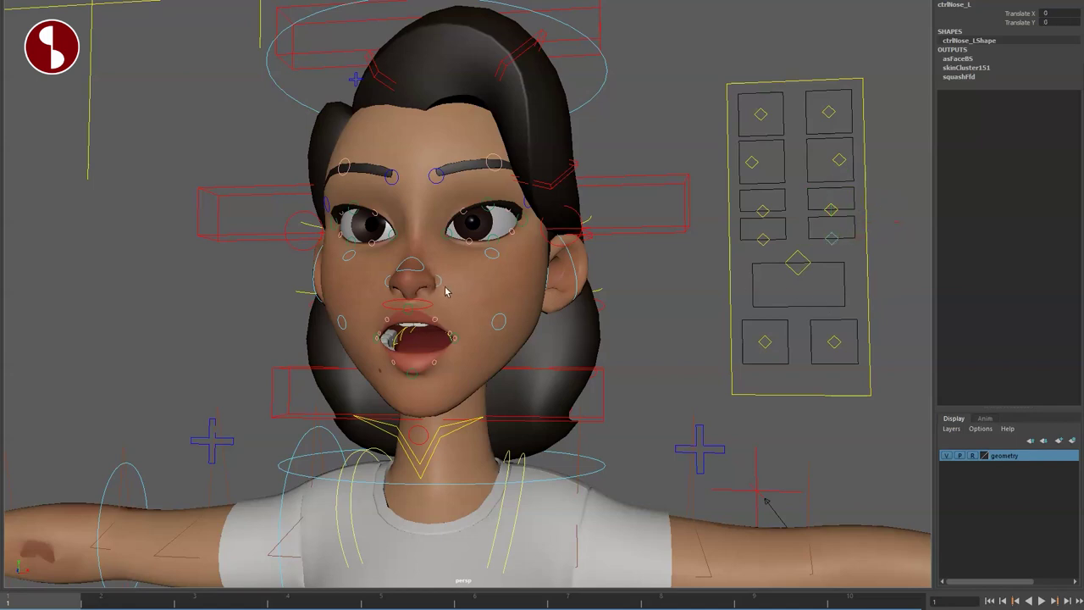
# - Select the noseCorner_L control on the face, try moving the board's right nose control and undo the move
pyautogui.click(441, 288)
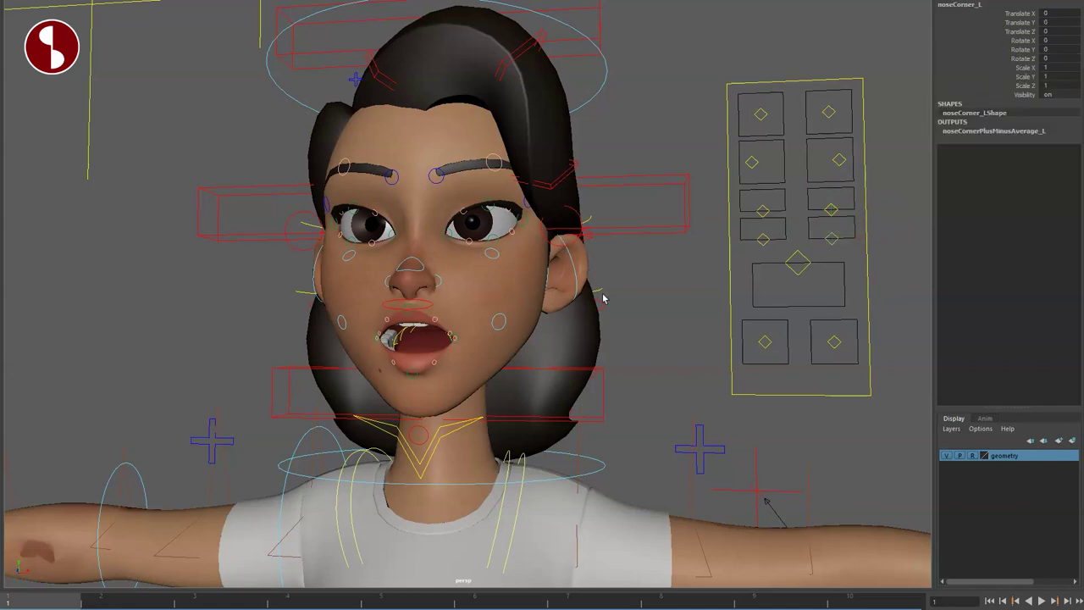
pyautogui.click(761, 241)
pyautogui.moveTo(820, 241); pyautogui.dragTo(780, 271)
pyautogui.hotkey('ctrl', 'z')
# - Select the board's mouth control, try moving both mouth corner controls and undo each move
pyautogui.click(796, 276)
pyautogui.click(765, 342)
pyautogui.moveTo(765, 344)
pyautogui.mouseDown()
pyautogui.moveTo(756, 340)
pyautogui.moveTo(767, 349)
pyautogui.mouseUp()
pyautogui.hotkey('ctrl', 'z')
pyautogui.click(834, 344)
pyautogui.moveTo(833, 343)
pyautogui.mouseDown()
pyautogui.moveTo(859, 319)
pyautogui.moveTo(827, 317)
pyautogui.moveTo(818, 344)
pyautogui.mouseUp()
pyautogui.hotkey('ctrl', 'z')
# - Examine the face and its controls up close from the front, including the control under the character's left eye
pyautogui.keyDown('alt'); pyautogui.moveTo(413, 398); pyautogui.dragTo(450, 388, button='middle'); pyautogui.keyUp('alt')
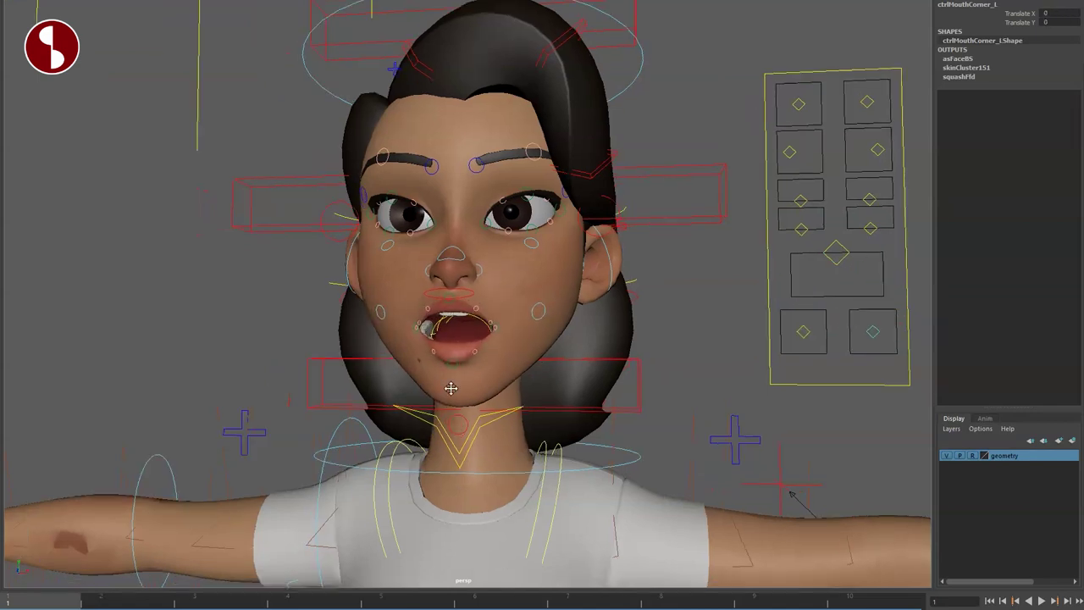
pyautogui.keyDown('alt'); pyautogui.moveTo(451, 388); pyautogui.dragTo(629, 417, button='right'); pyautogui.keyUp('alt')
pyautogui.keyDown('alt'); pyautogui.moveTo(572, 344); pyautogui.dragTo(632, 455, button='middle'); pyautogui.keyUp('alt')
pyautogui.keyDown('alt'); pyautogui.moveTo(576, 428); pyautogui.dragTo(613, 422); pyautogui.keyUp('alt')
pyautogui.keyDown('alt'); pyautogui.moveTo(631, 359); pyautogui.dragTo(599, 357); pyautogui.keyUp('alt')
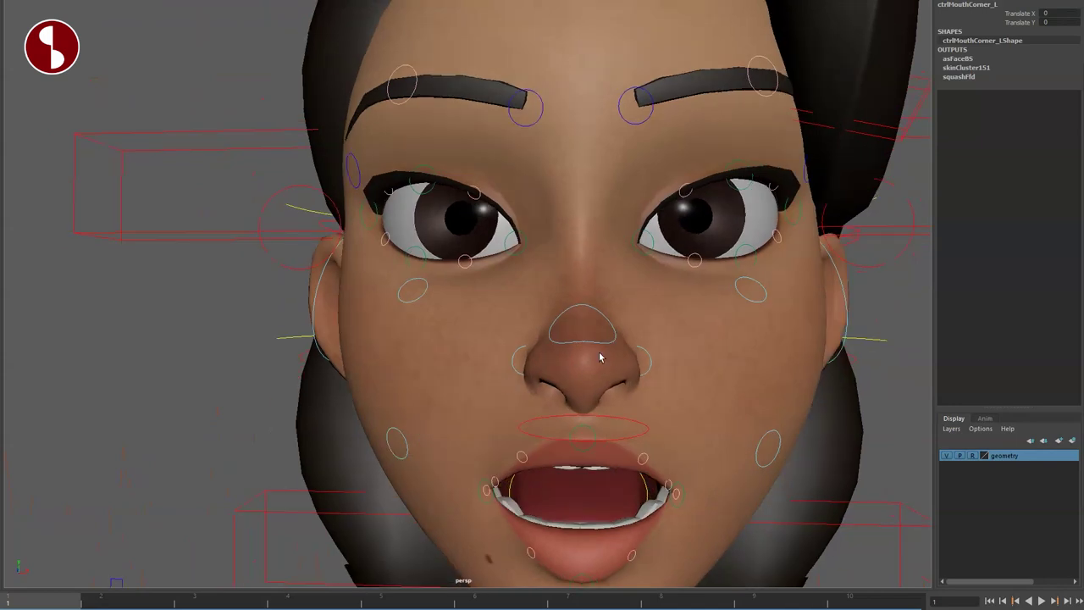
pyautogui.click(749, 292)
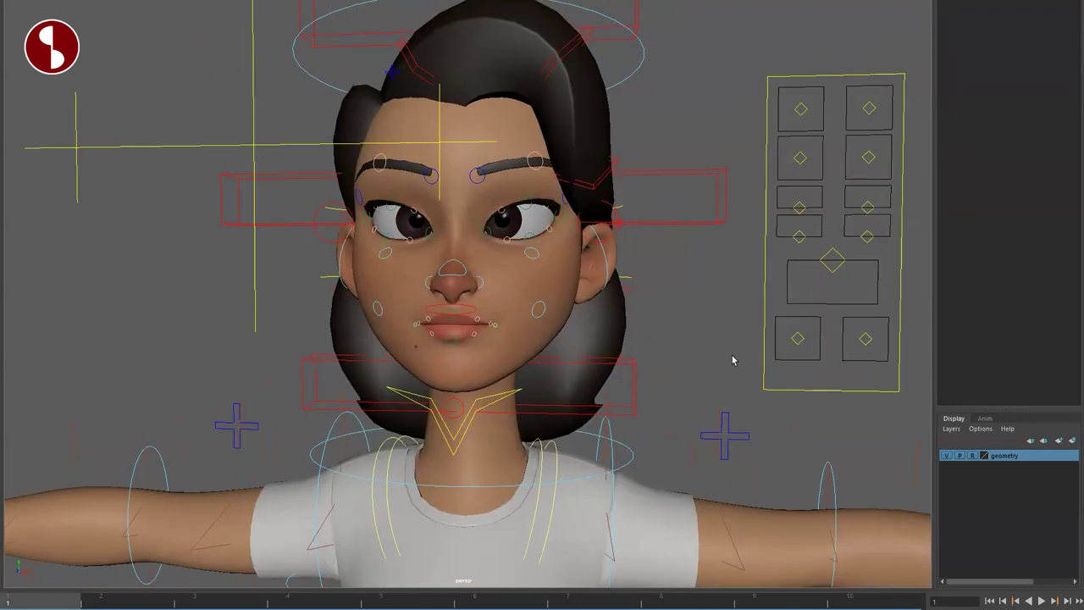
# - Select the ctrlBrow_R control, try varying its Squeeze and Outer Up Down attributes and restore them
pyautogui.keyDown('alt'); pyautogui.moveTo(734, 358); pyautogui.dragTo(667, 399, button='middle'); pyautogui.keyUp('alt')
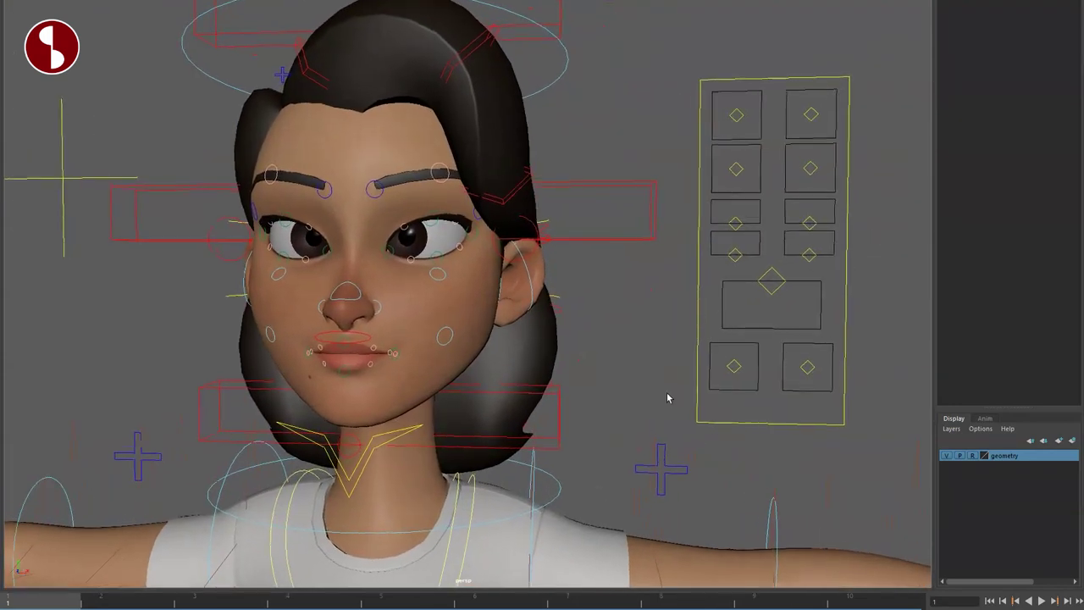
pyautogui.click(793, 385)
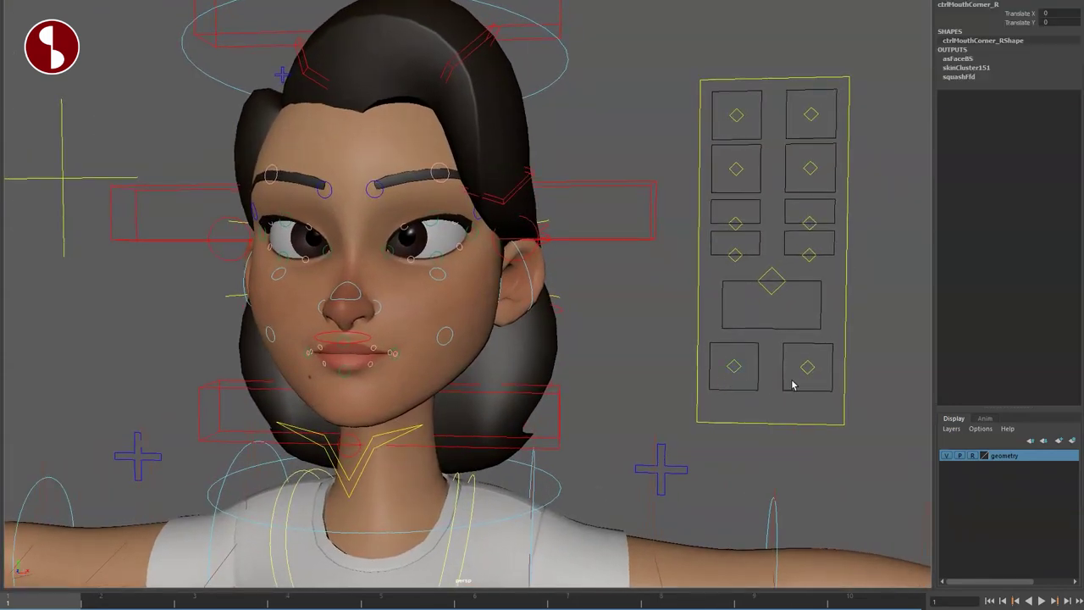
pyautogui.click(734, 129)
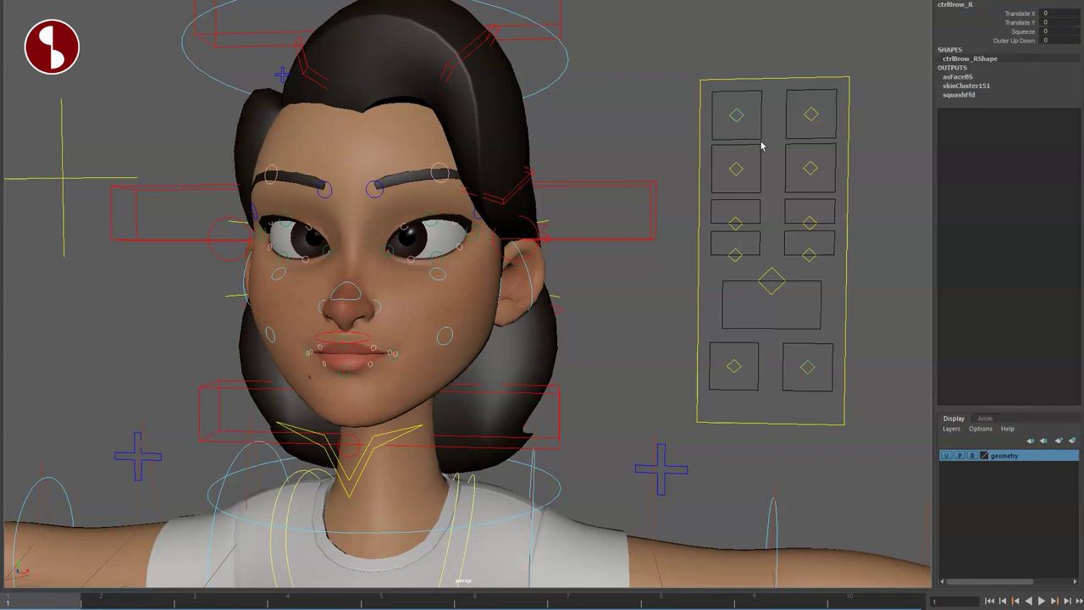
pyautogui.click(1021, 31)
pyautogui.moveTo(767, 115); pyautogui.dragTo(837, 133, button='middle')
pyautogui.hotkey('ctrl', 'z')
pyautogui.click(994, 41)
pyautogui.moveTo(743, 67)
pyautogui.mouseDown(button='middle')
pyautogui.moveTo(816, 88)
pyautogui.moveTo(728, 75)
pyautogui.mouseUp(button='middle')
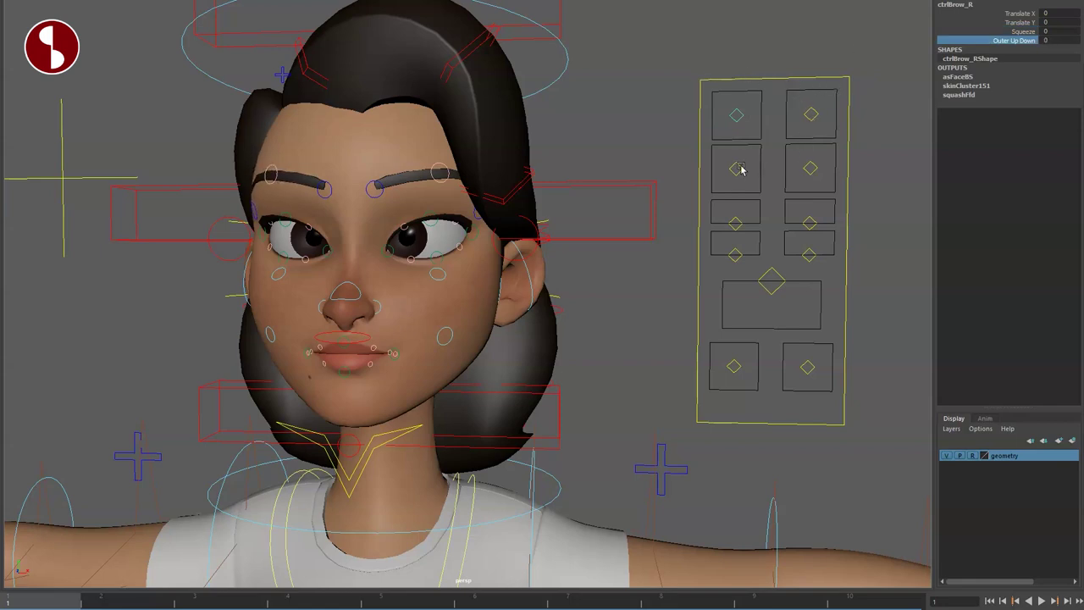
# - Select the ctrlEye_R control and try its Blink, Blink Center, Upper Lid and Lower Lid attributes
pyautogui.moveTo(749, 182); pyautogui.dragTo(750, 183)
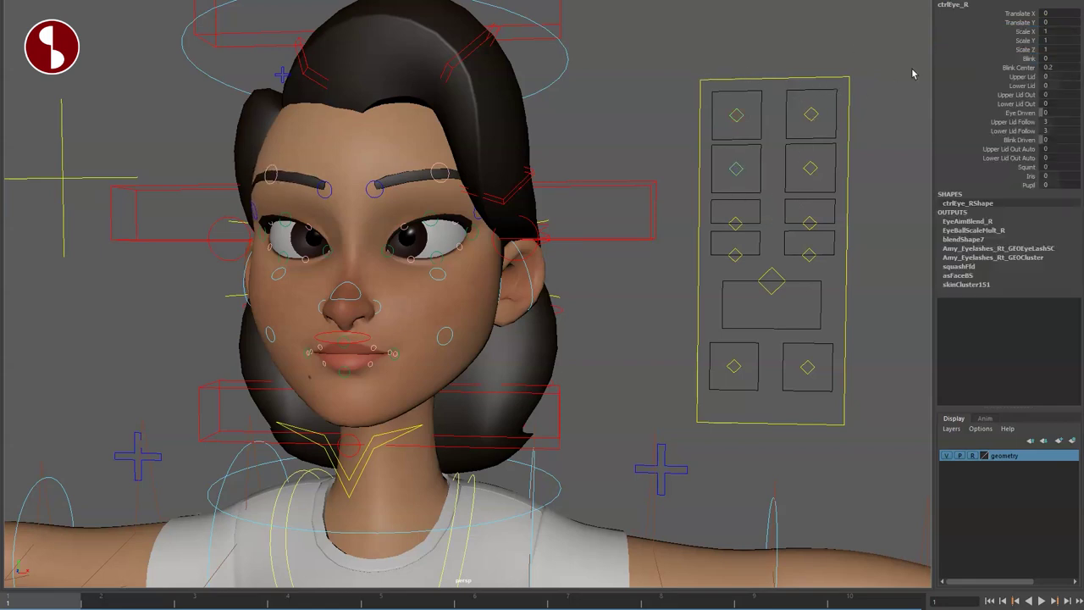
pyautogui.click(1008, 57)
pyautogui.moveTo(1009, 60)
pyautogui.mouseDown(button='middle')
pyautogui.moveTo(833, 51)
pyautogui.moveTo(922, 80)
pyautogui.moveTo(997, 78)
pyautogui.mouseUp(button='middle')
pyautogui.click(997, 69)
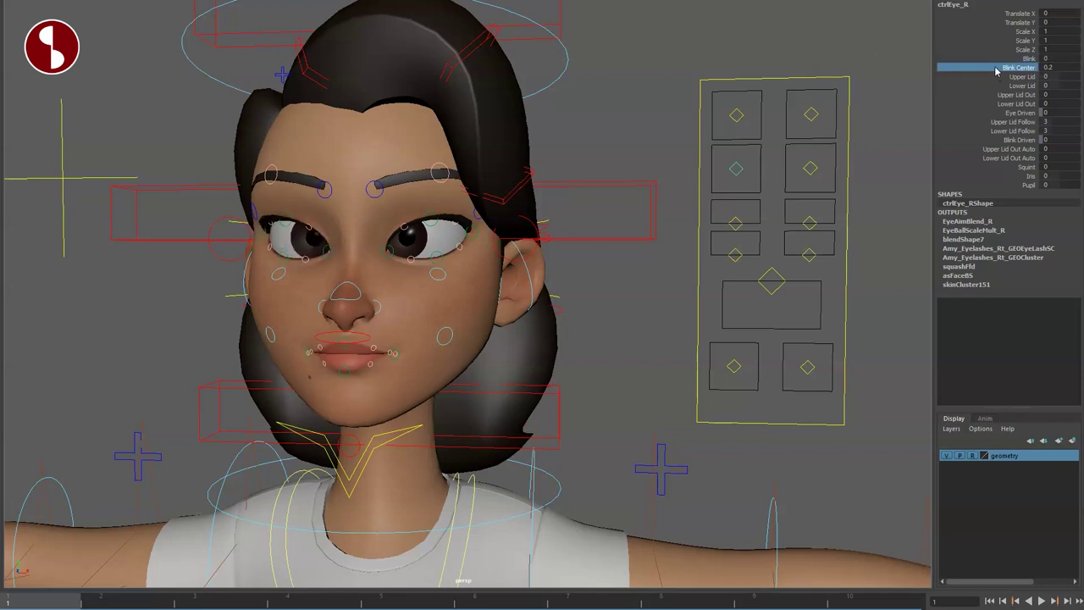
pyautogui.moveTo(988, 77); pyautogui.dragTo(995, 86)
pyautogui.moveTo(906, 80); pyautogui.dragTo(902, 87, button='middle')
pyautogui.moveTo(935, 127); pyautogui.dragTo(976, 106, button='middle')
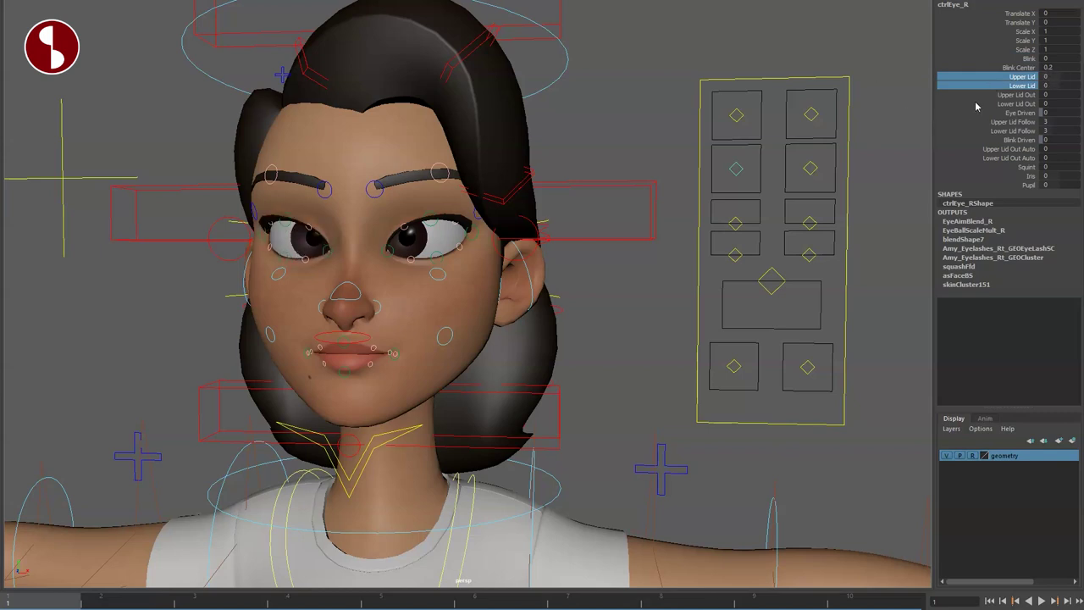
# - Try the Iris and Pupil attributes of the ctrlEye_R control
pyautogui.click(1010, 176)
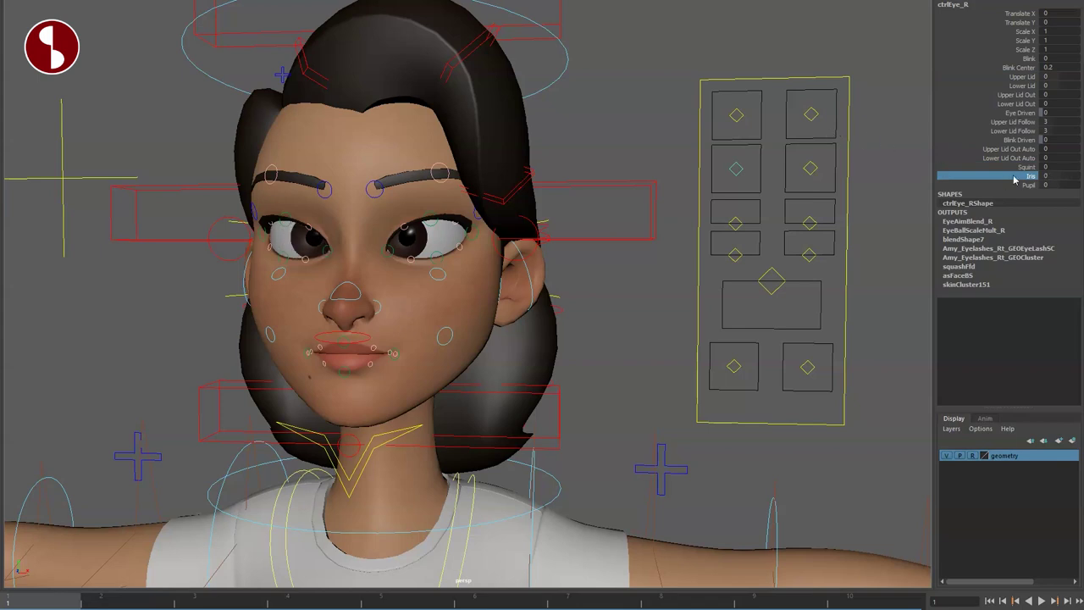
pyautogui.click(988, 194)
pyautogui.click(1008, 177)
# - Select the ctrlMouth_M control, try its Upper Roll and Lower Roll attributes and restore them
pyautogui.click(779, 274)
pyautogui.click(1016, 32)
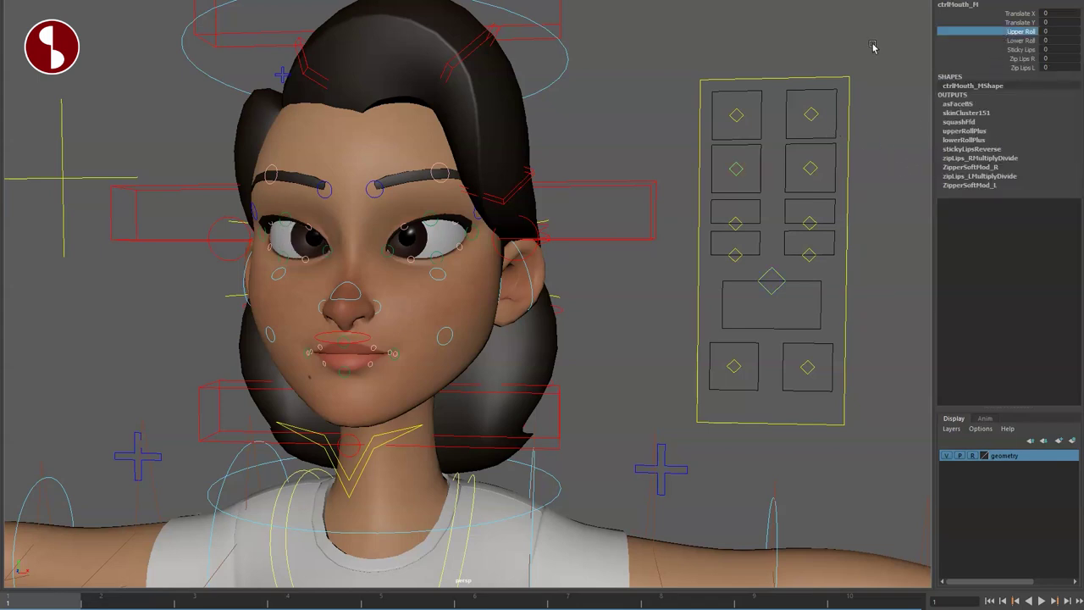
pyautogui.click(1012, 39)
pyautogui.moveTo(856, 43); pyautogui.dragTo(834, 59, button='middle')
pyautogui.hotkey('ctrl', 'z')
# - Open the mouth by rotating the FKJaw_M control about 16 degrees in X
pyautogui.click(982, 50)
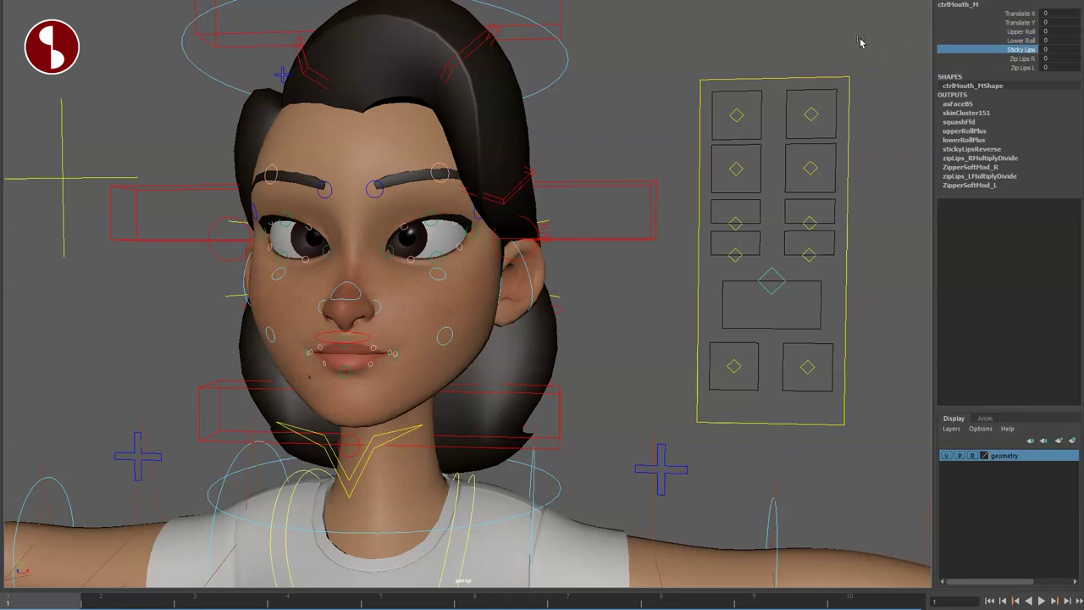
pyautogui.click(349, 444)
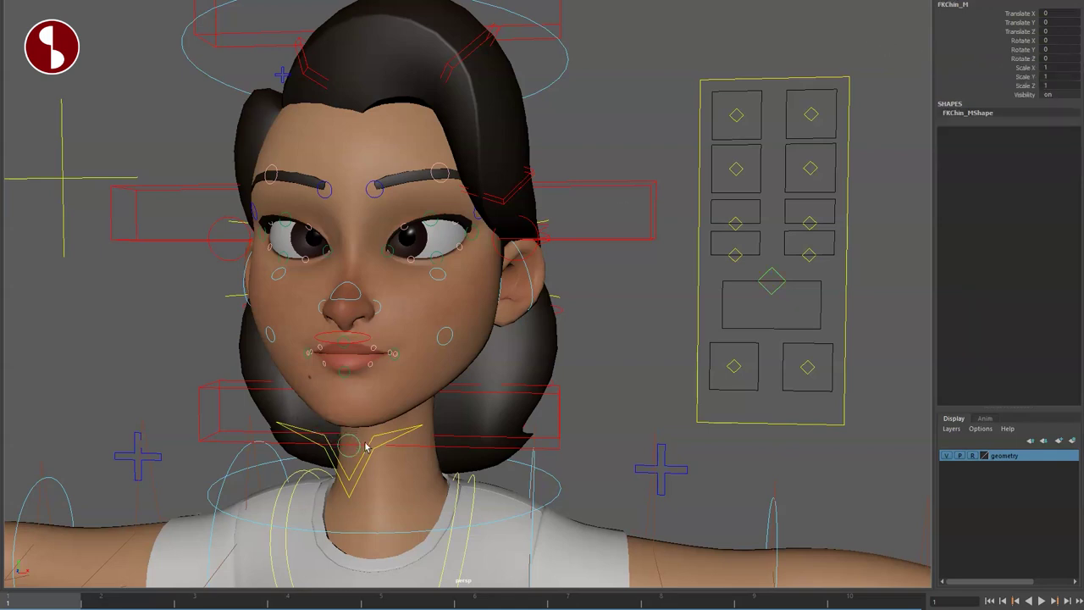
pyautogui.press('e')
pyautogui.moveTo(364, 305); pyautogui.dragTo(382, 338)
pyautogui.click(379, 481)
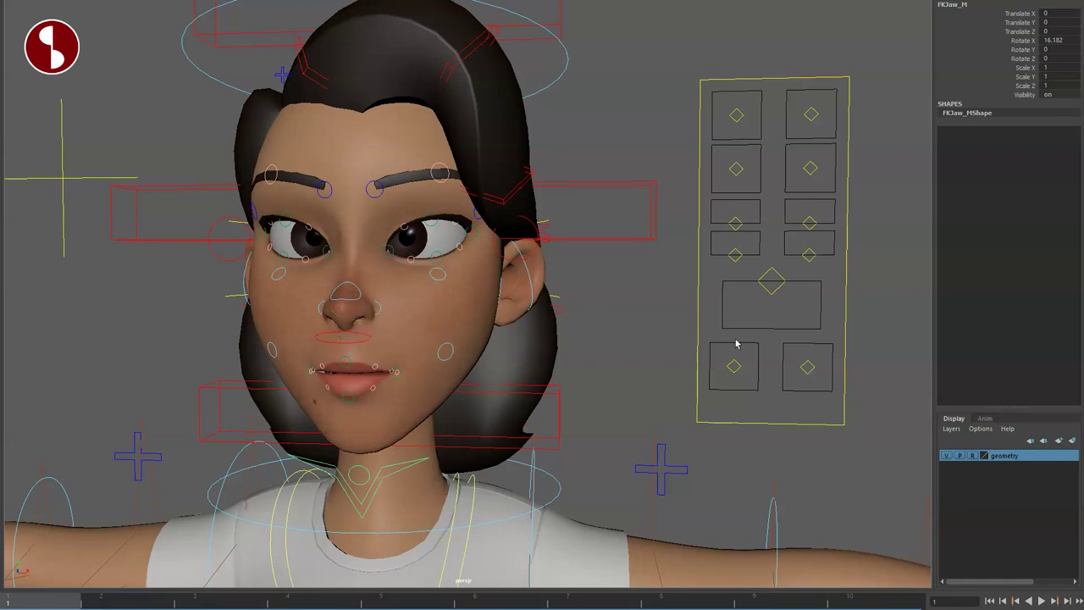
# - Try the Sticky Lips attribute of ctrlMouth_M on the opened mouth and undo the change
pyautogui.click(774, 291)
pyautogui.click(999, 49)
pyautogui.moveTo(913, 57); pyautogui.dragTo(861, 57, button='middle')
pyautogui.moveTo(938, 71); pyautogui.dragTo(987, 74, button='middle')
pyautogui.hotkey('ctrl', 'z')
# - Try the Zip Lips R attribute at about 5.2 and Zip Lips L at about 3.4 on ctrlMouth_M
pyautogui.click(979, 60)
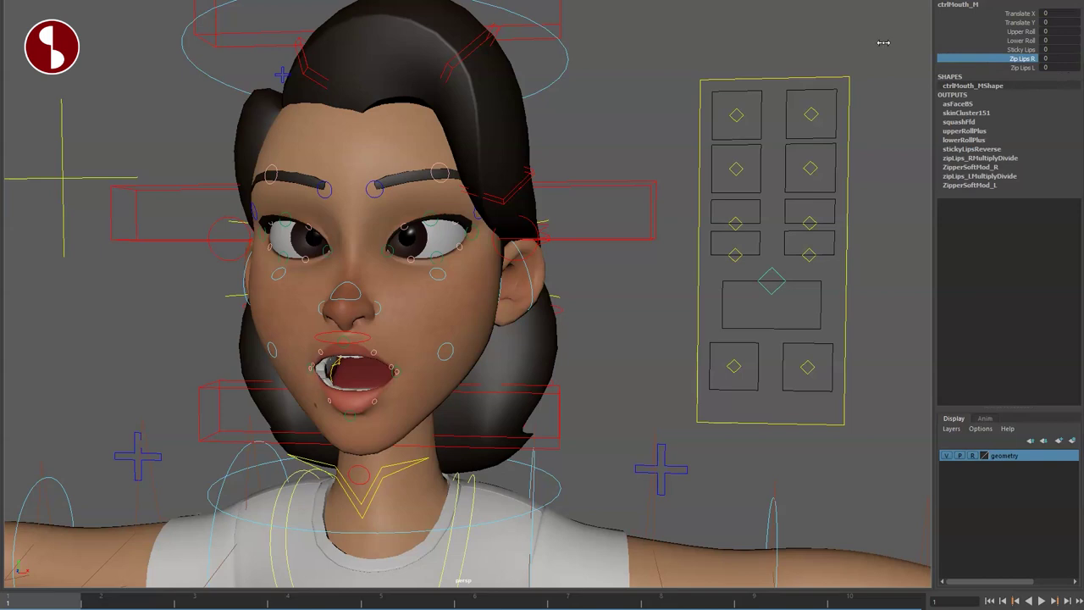
pyautogui.click(1022, 67)
pyautogui.moveTo(949, 62); pyautogui.dragTo(920, 61, button='middle')
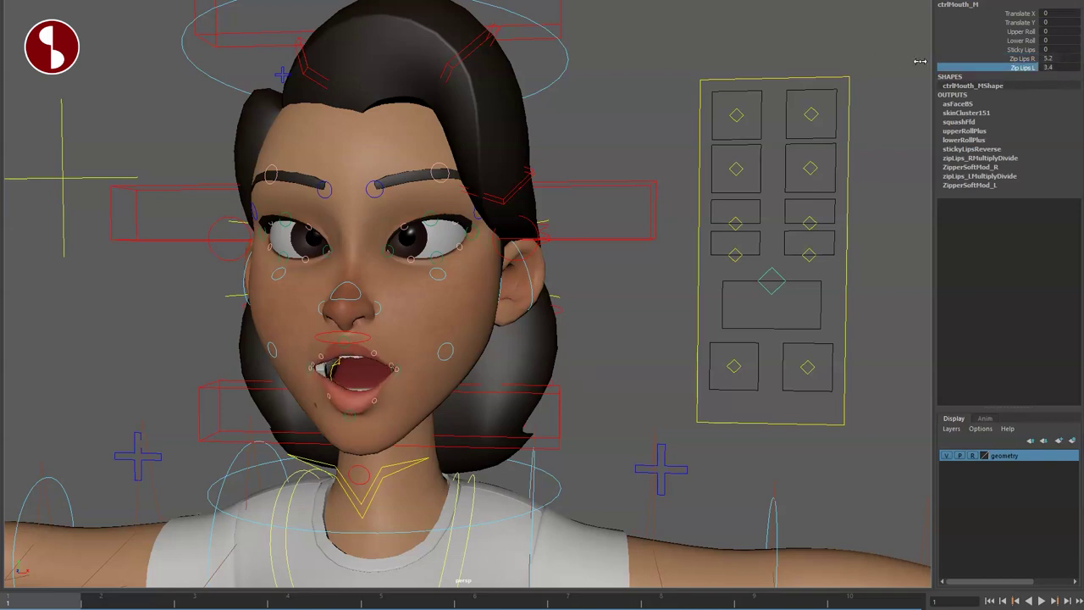
pyautogui.click(733, 389)
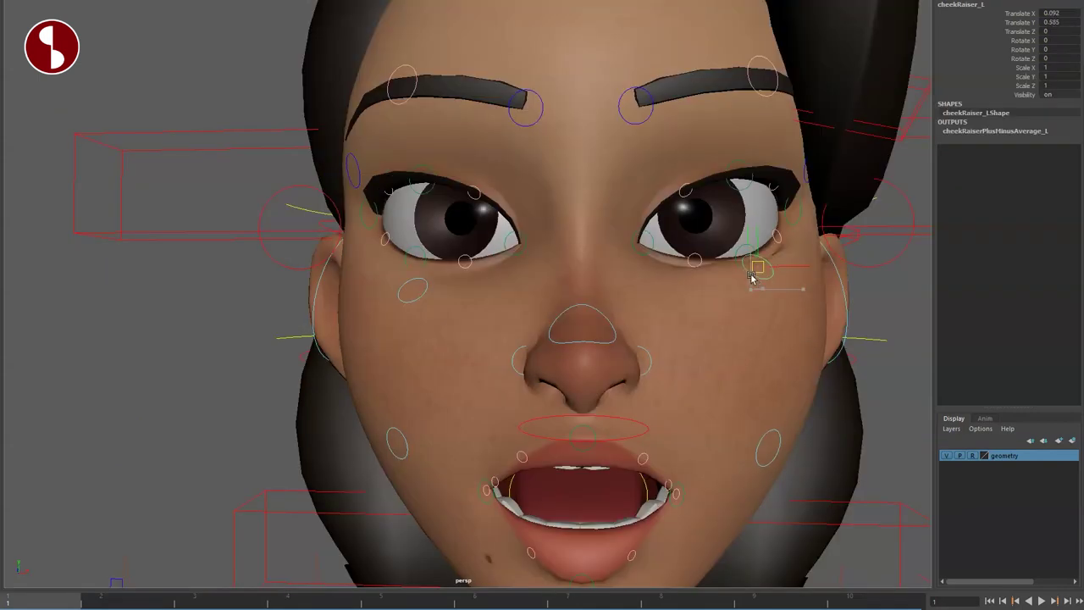
# - Finish with the cheekRaiser_L control, try moving the upperLid1_L control and undo the move
pyautogui.click(754, 275)
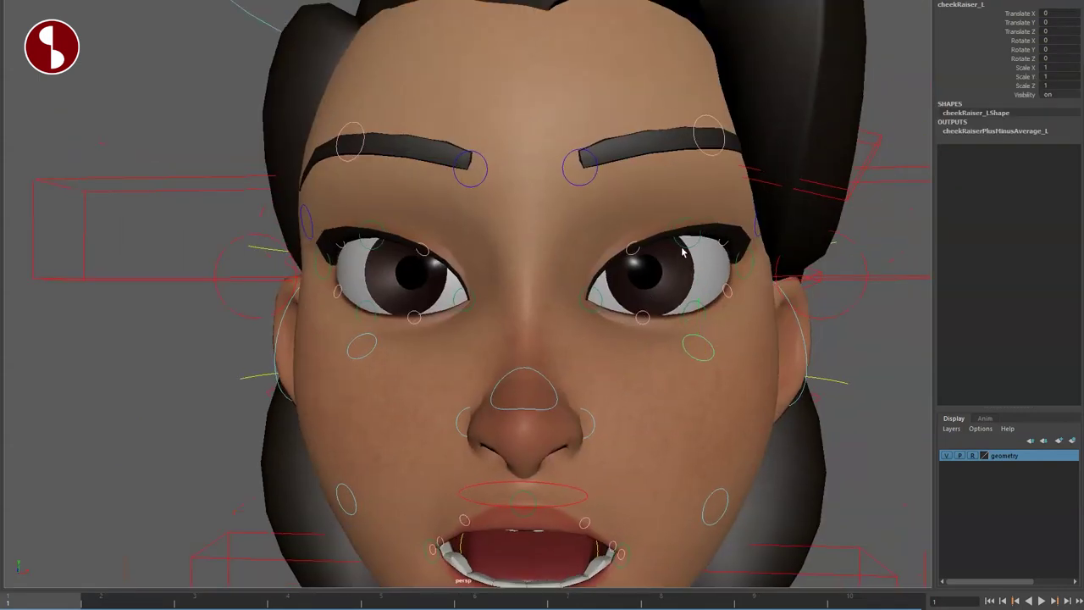
pyautogui.click(682, 251)
pyautogui.moveTo(685, 188); pyautogui.dragTo(689, 232)
pyautogui.hotkey('ctrl', 'z')
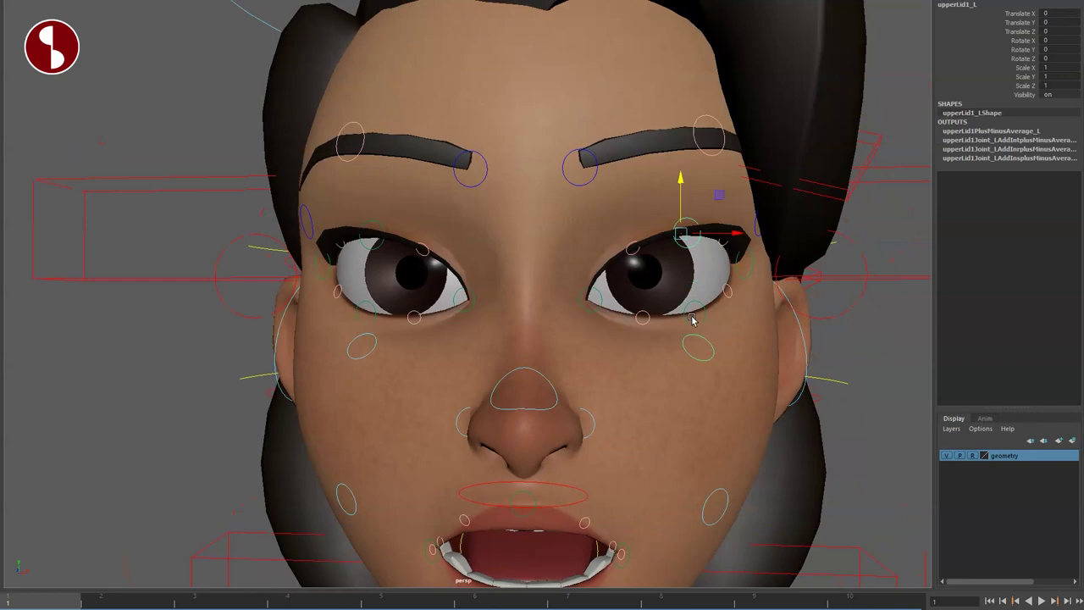
# - Try moving the lowerLid1_L control under the character's left eye and undo each move
pyautogui.click(691, 322)
pyautogui.click(685, 317)
pyautogui.moveTo(689, 268)
pyautogui.mouseDown()
pyautogui.moveTo(691, 237)
pyautogui.moveTo(687, 265)
pyautogui.mouseUp()
pyautogui.hotkey('ctrl', 'z')
pyautogui.moveTo(693, 318)
pyautogui.mouseDown()
pyautogui.moveTo(794, 339)
pyautogui.moveTo(702, 336)
pyautogui.mouseUp()
pyautogui.hotkey('ctrl', 'z')
pyautogui.press('q')
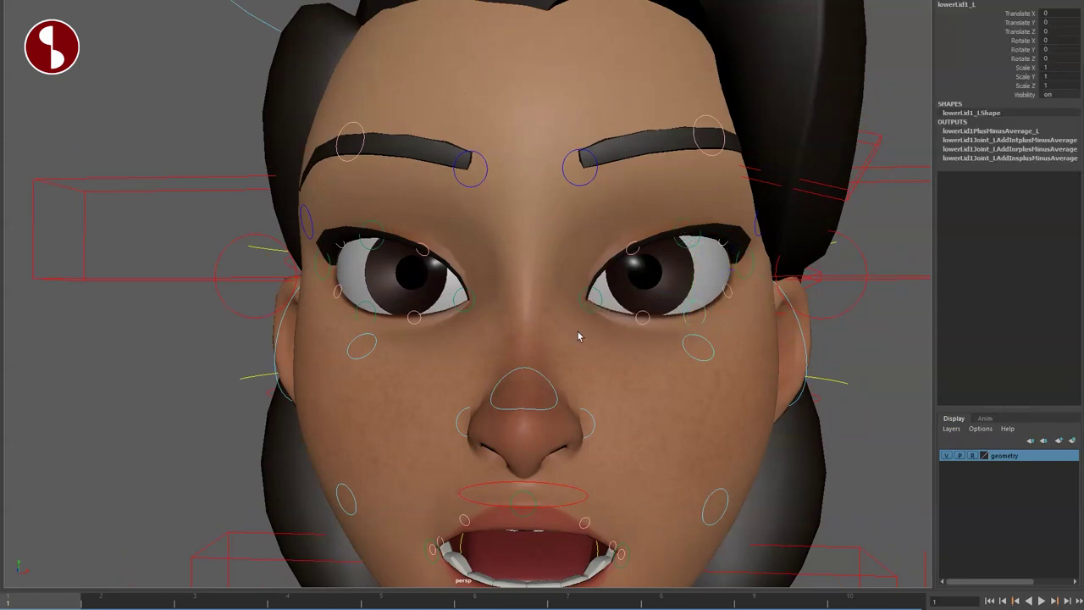
# - Try moving the inner corner control of the character's left eye up close and undo the move
pyautogui.keyDown('alt'); pyautogui.moveTo(579, 336); pyautogui.dragTo(662, 374, button='right'); pyautogui.keyUp('alt')
pyautogui.moveTo(702, 339)
pyautogui.mouseDown()
pyautogui.moveTo(695, 307)
pyautogui.moveTo(702, 327)
pyautogui.mouseUp()
pyautogui.click(637, 291)
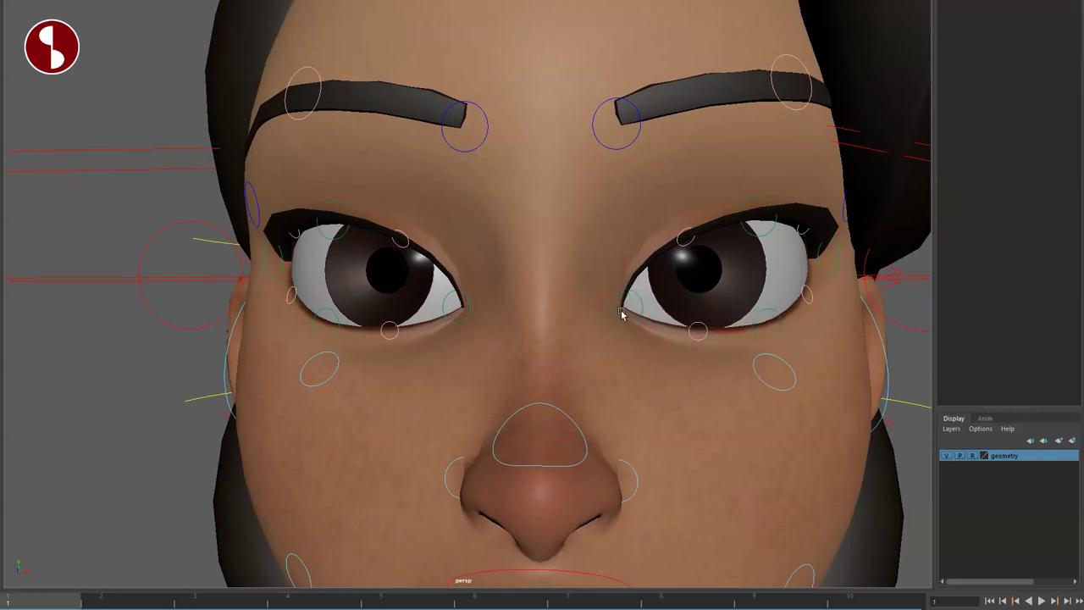
pyautogui.click(620, 313)
pyautogui.moveTo(625, 310); pyautogui.dragTo(649, 299)
pyautogui.hotkey('ctrl', 'z')
pyautogui.press('q')
# - Try moving the outer, middle and inner controls of the character's right eyebrow and restore them
pyautogui.keyDown('alt'); pyautogui.moveTo(593, 331); pyautogui.dragTo(443, 317, button='right'); pyautogui.keyUp('alt')
pyautogui.keyDown('alt'); pyautogui.moveTo(356, 348); pyautogui.dragTo(406, 354); pyautogui.keyUp('alt')
pyautogui.moveTo(343, 212); pyautogui.dragTo(370, 196)
pyautogui.moveTo(427, 141)
pyautogui.mouseDown()
pyautogui.moveTo(450, 147)
pyautogui.moveTo(428, 141)
pyautogui.mouseUp()
pyautogui.click(555, 191)
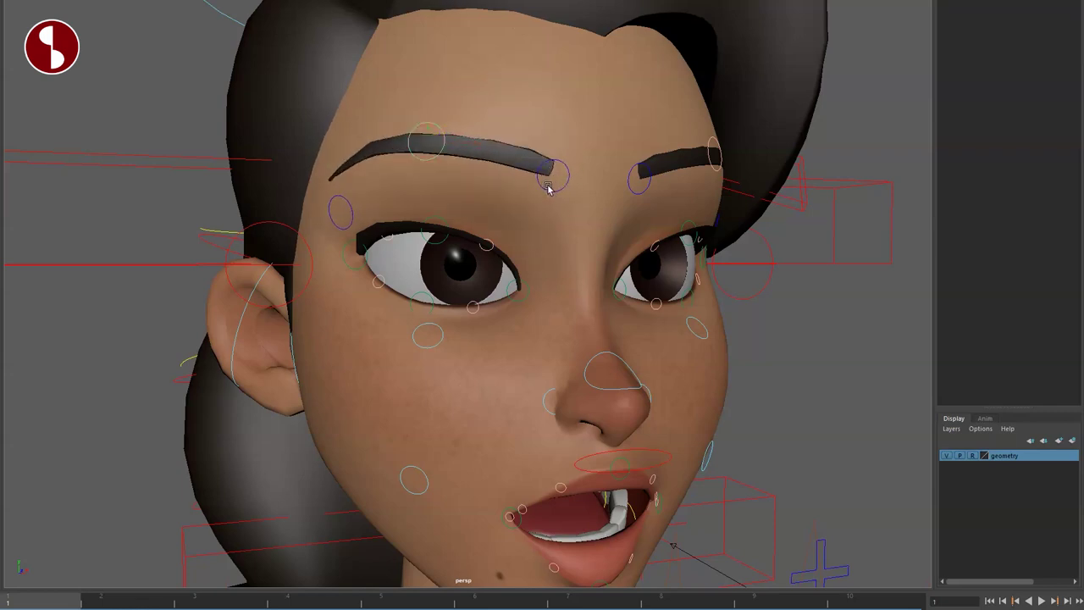
pyautogui.click(552, 191)
pyautogui.moveTo(553, 175)
pyautogui.mouseDown()
pyautogui.moveTo(606, 180)
pyautogui.moveTo(553, 133)
pyautogui.moveTo(544, 186)
pyautogui.mouseUp()
pyautogui.hotkey('ctrl', 'z')
# - Try moving the FKEyeRegion_R control beside the character's right eye and undo the move
pyautogui.keyDown('alt'); pyautogui.moveTo(398, 271); pyautogui.dragTo(474, 288); pyautogui.keyUp('alt')
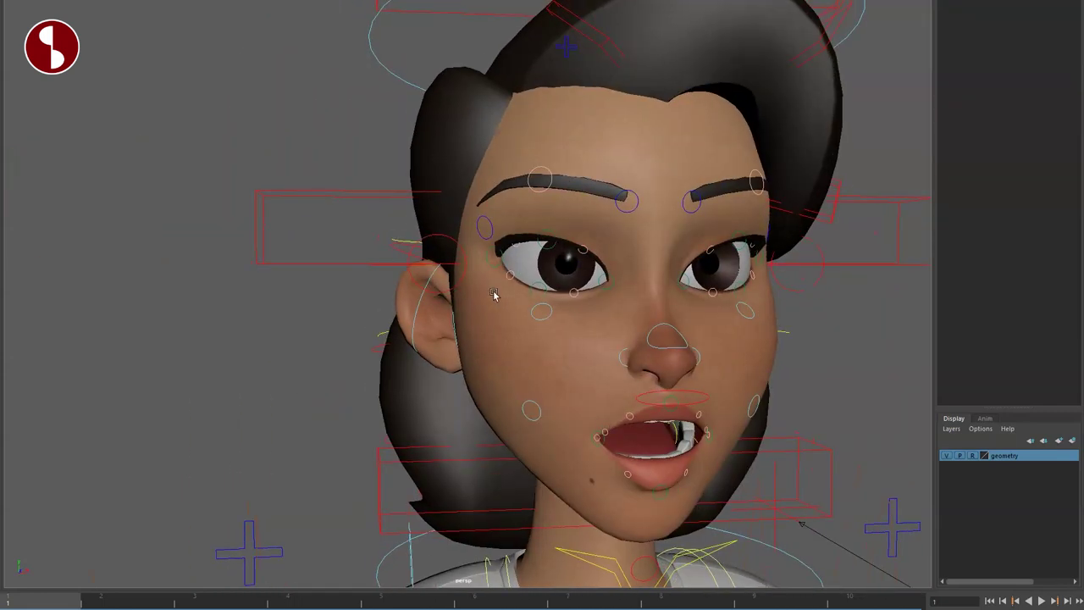
pyautogui.keyDown('alt'); pyautogui.moveTo(493, 295); pyautogui.dragTo(433, 273, button='right'); pyautogui.keyUp('alt')
pyautogui.click(391, 243)
pyautogui.moveTo(552, 268); pyautogui.dragTo(576, 269)
pyautogui.hotkey('ctrl', 'z')
# - Try scaling the FKEyeRegion_R control uniformly to about 1.46 and undo the scaling
pyautogui.keyDown('alt'); pyautogui.moveTo(420, 332); pyautogui.dragTo(500, 372); pyautogui.keyUp('alt')
pyautogui.keyDown('alt'); pyautogui.moveTo(500, 373); pyautogui.dragTo(563, 400, button='right'); pyautogui.keyUp('alt')
pyautogui.keyDown('alt'); pyautogui.moveTo(563, 402); pyautogui.dragTo(558, 331); pyautogui.keyUp('alt')
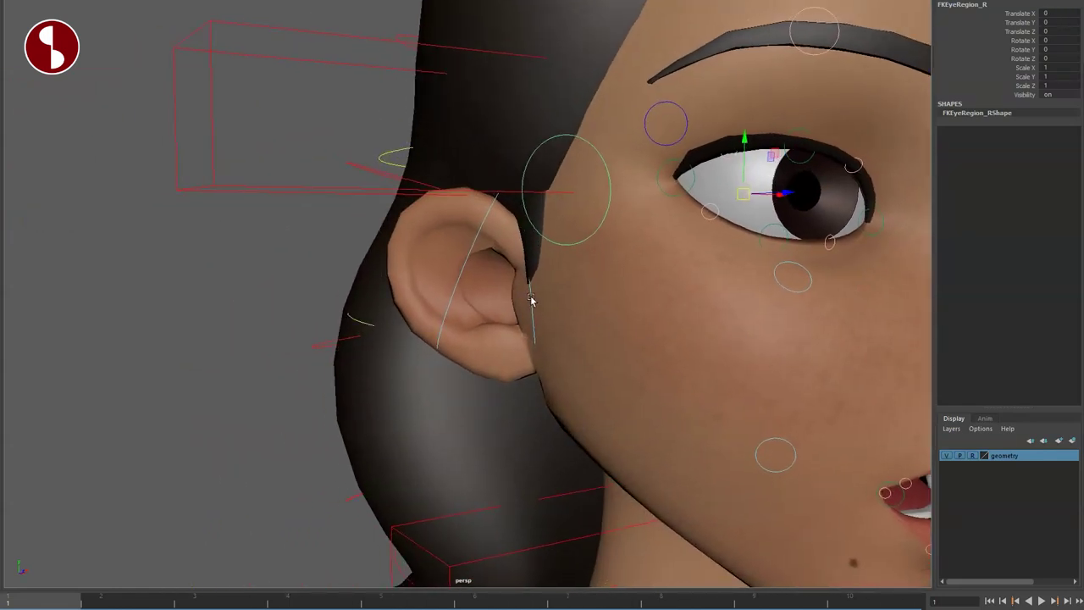
pyautogui.click(531, 299)
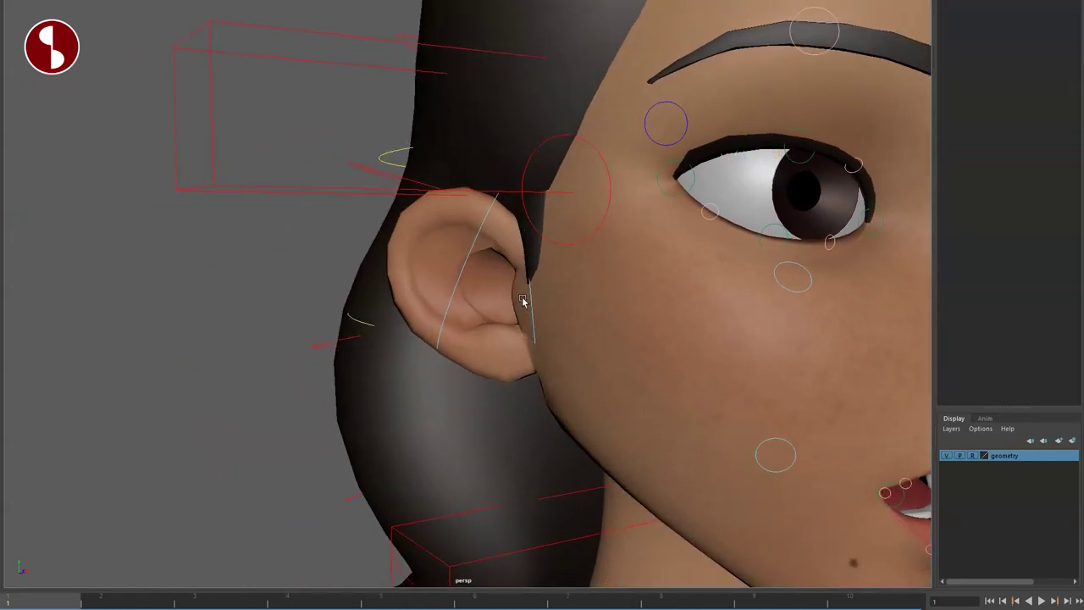
pyautogui.click(534, 218)
pyautogui.moveTo(743, 194); pyautogui.dragTo(842, 220)
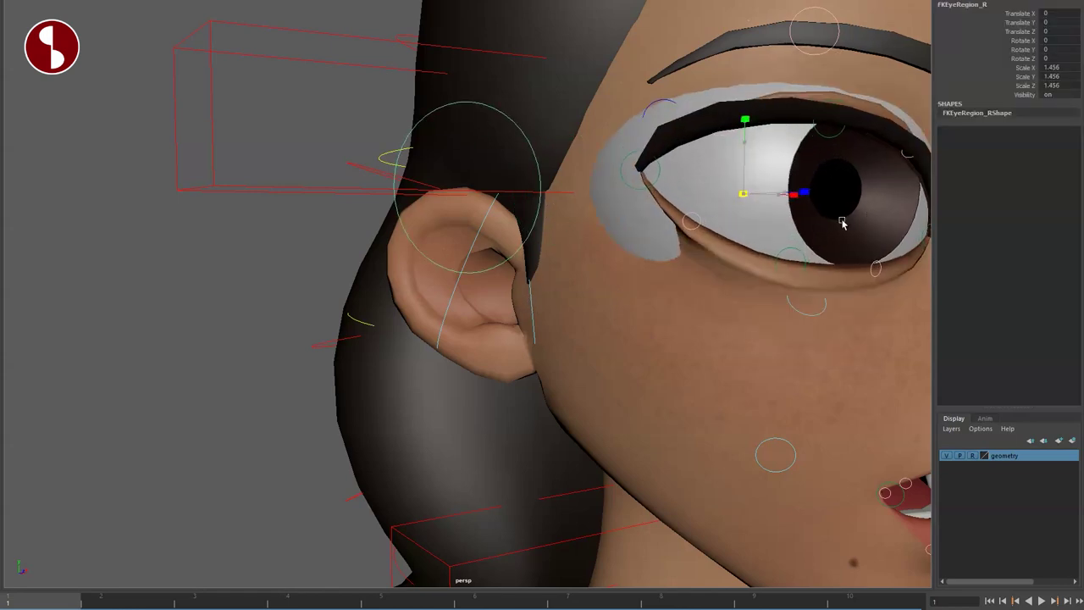
pyautogui.hotkey('ctrl', 'z')
pyautogui.press('q')
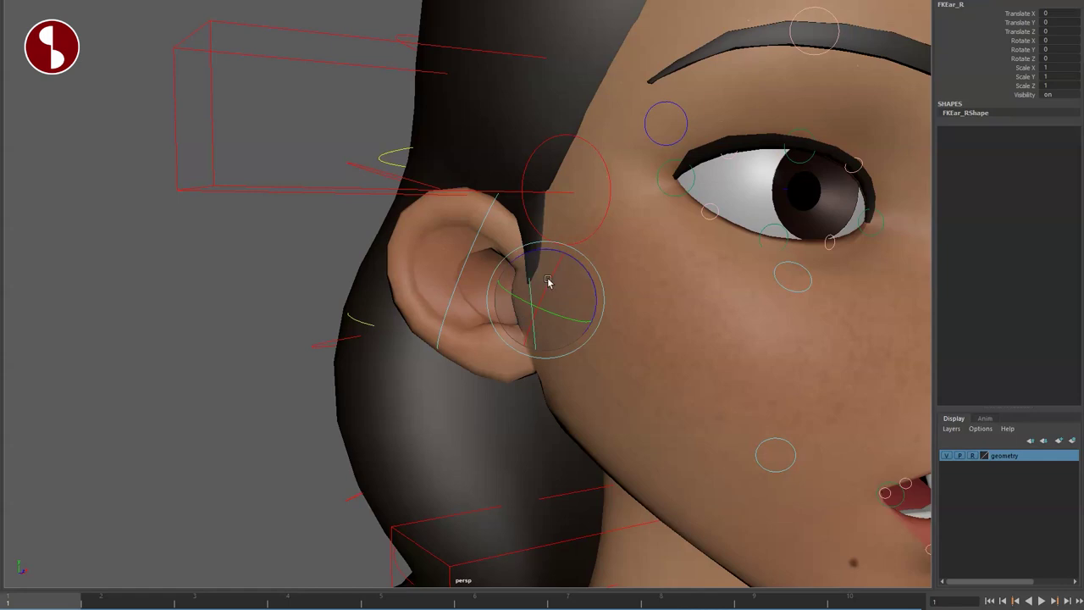
# - Try rotating the character's right ear with the FKEar_R control and undo the rotation
pyautogui.click(471, 306)
pyautogui.moveTo(472, 305)
pyautogui.mouseDown()
pyautogui.moveTo(491, 300)
pyautogui.moveTo(471, 287)
pyautogui.mouseUp()
pyautogui.hotkey('ctrl', 'z')
pyautogui.press('q')
# - Try transforming the FKHairMid3_M control at the back of the hair and undo the changes
pyautogui.keyDown('alt'); pyautogui.moveTo(516, 337); pyautogui.dragTo(368, 285, button='right'); pyautogui.keyUp('alt')
pyautogui.keyDown('alt'); pyautogui.moveTo(629, 352); pyautogui.dragTo(596, 402, button='middle'); pyautogui.keyUp('alt')
pyautogui.keyDown('alt'); pyautogui.moveTo(597, 402); pyautogui.dragTo(503, 387); pyautogui.keyUp('alt')
pyautogui.click(489, 377)
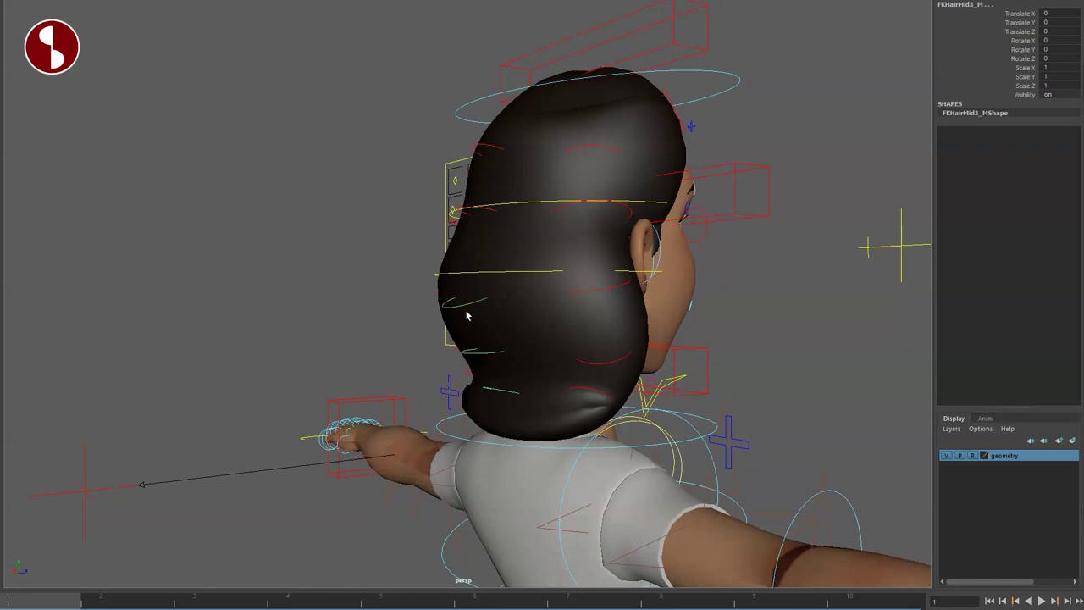
pyautogui.moveTo(454, 295); pyautogui.dragTo(443, 330)
pyautogui.hotkey('ctrl', 'z')
pyautogui.press('w')
pyautogui.press('r')
pyautogui.hotkey('ctrl', 'z')
pyautogui.hotkey('ctrl', 'z')
pyautogui.hotkey('ctrl', 'z')
# - Select the FKFaceLower_M control, try moving the face controls from the side and undo each move
pyautogui.click(454, 275)
pyautogui.press('w')
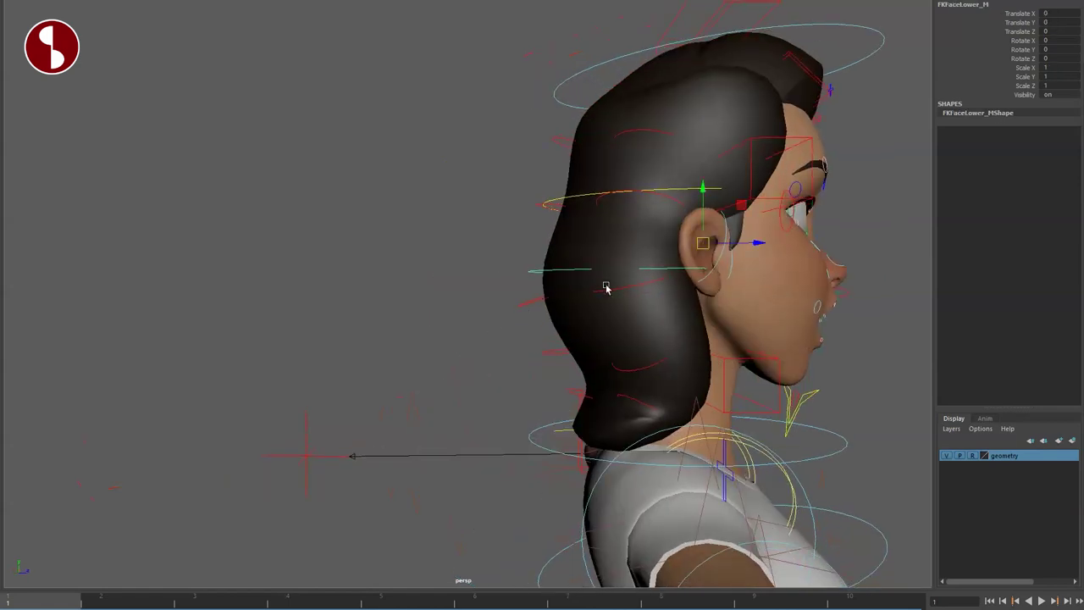
pyautogui.keyDown('alt'); pyautogui.moveTo(709, 243); pyautogui.dragTo(605, 319); pyautogui.keyUp('alt')
pyautogui.moveTo(666, 223)
pyautogui.mouseDown()
pyautogui.moveTo(668, 287)
pyautogui.moveTo(666, 169)
pyautogui.moveTo(667, 227)
pyautogui.mouseUp()
pyautogui.hotkey('ctrl', 'z')
pyautogui.moveTo(665, 265); pyautogui.dragTo(681, 278)
pyautogui.hotkey('ctrl', 'z')
pyautogui.keyDown('alt'); pyautogui.moveTo(509, 254); pyautogui.dragTo(580, 260); pyautogui.keyUp('alt')
pyautogui.moveTo(635, 188)
pyautogui.mouseDown()
pyautogui.moveTo(635, 107)
pyautogui.moveTo(635, 169)
pyautogui.mouseUp()
pyautogui.hotkey('ctrl', 'z')
# - Try rotating the FKNeck_M control about 8 degrees in Y and undo the rotation
pyautogui.keyDown('alt'); pyautogui.moveTo(636, 273); pyautogui.dragTo(590, 314); pyautogui.keyUp('alt')
pyautogui.keyDown('alt'); pyautogui.moveTo(560, 361); pyautogui.dragTo(682, 424); pyautogui.keyUp('alt')
pyautogui.click(680, 422)
pyautogui.click(682, 423)
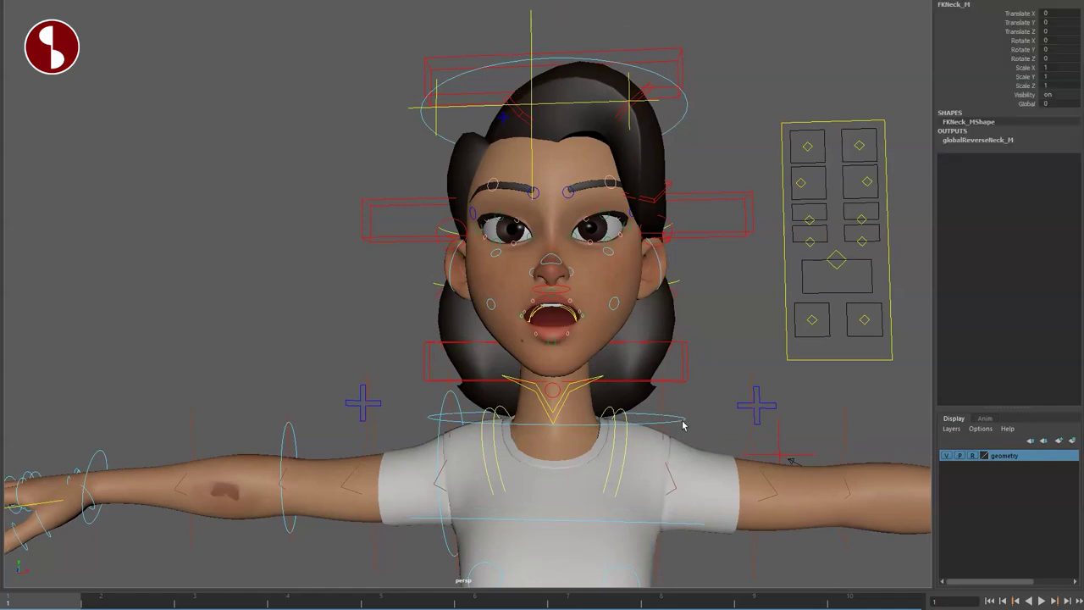
pyautogui.moveTo(608, 400)
pyautogui.mouseDown()
pyautogui.moveTo(585, 386)
pyautogui.moveTo(599, 393)
pyautogui.mouseUp()
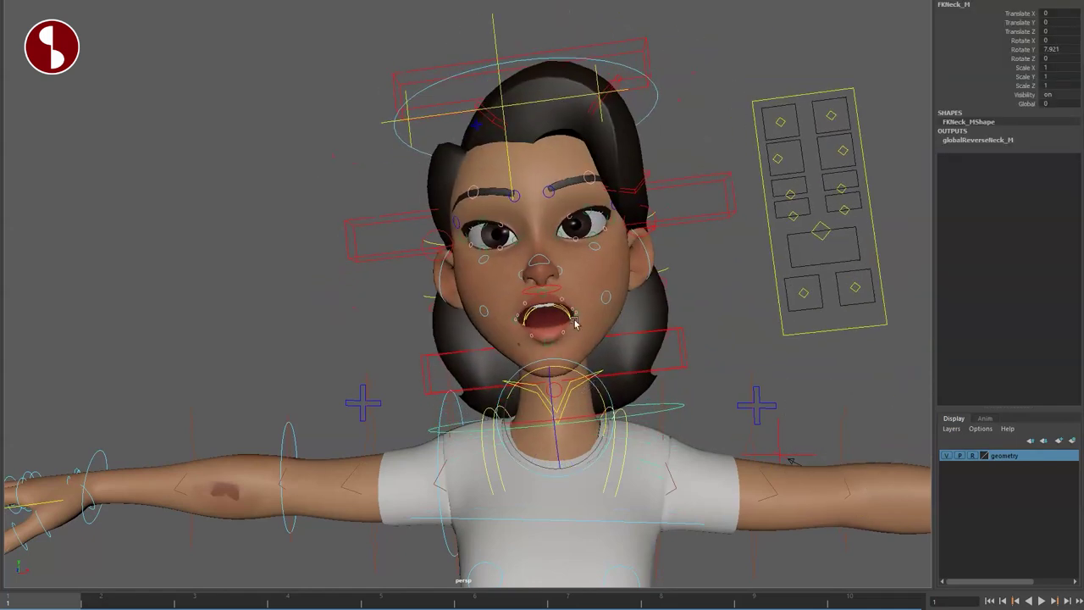
pyautogui.hotkey('ctrl', 'z')
pyautogui.moveTo(593, 288); pyautogui.dragTo(566, 262)
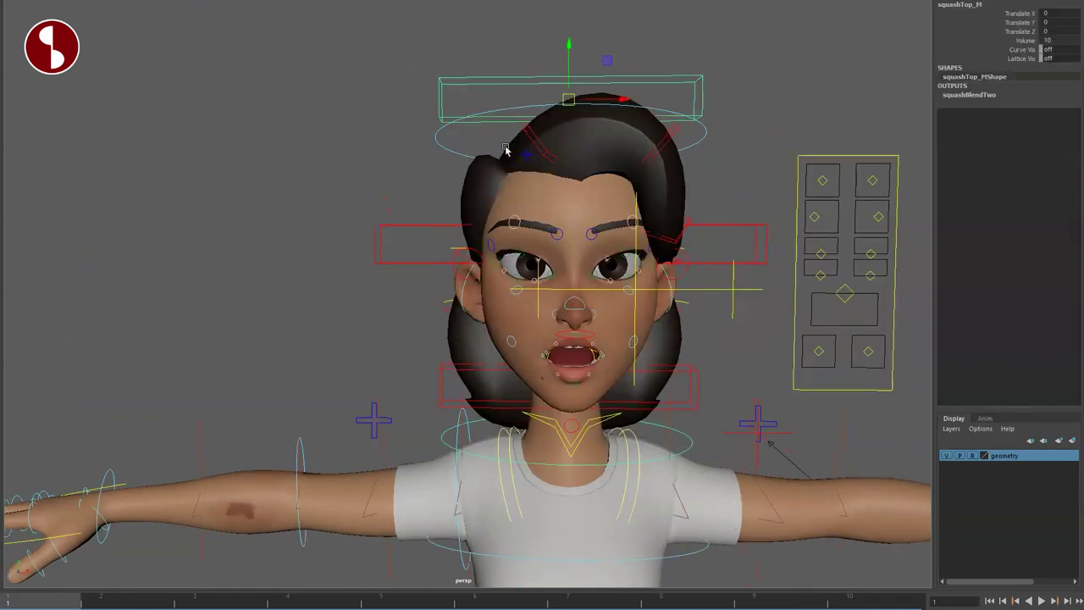
# - Try deforming the head with the top, middle and base squash controls and undo the moves
pyautogui.moveTo(593, 127); pyautogui.dragTo(605, 158)
pyautogui.click(444, 244)
pyautogui.moveTo(567, 245); pyautogui.dragTo(591, 274)
pyautogui.click(442, 395)
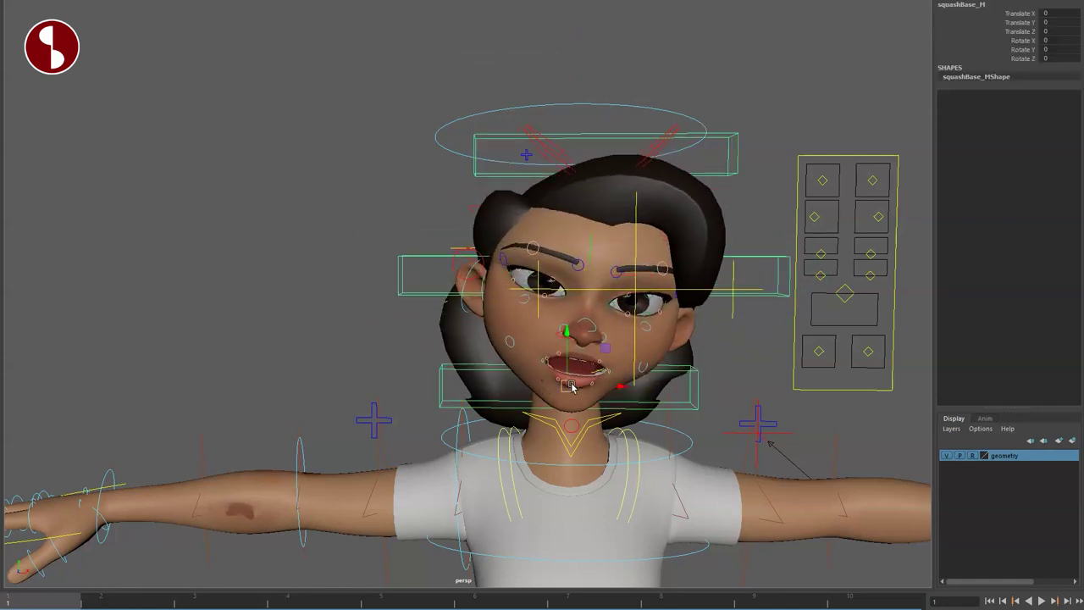
pyautogui.moveTo(572, 386)
pyautogui.mouseDown()
pyautogui.moveTo(555, 370)
pyautogui.moveTo(588, 367)
pyautogui.moveTo(551, 380)
pyautogui.mouseUp()
pyautogui.hotkey('ctrl', 'z')
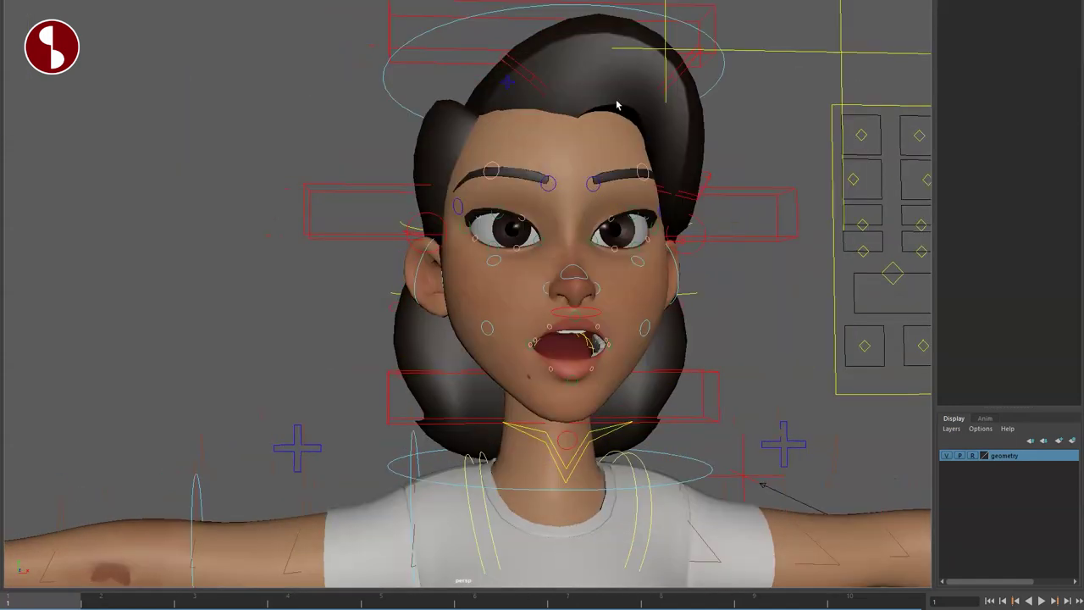
# - Set the Aim attribute of the AimEye_M control to 10 and try directing the gaze by moving it
pyautogui.click(573, 134)
pyautogui.keyDown('alt'); pyautogui.moveTo(573, 134); pyautogui.dragTo(433, 276, button='right'); pyautogui.keyUp('alt')
pyautogui.keyDown('alt'); pyautogui.moveTo(433, 276); pyautogui.dragTo(433, 177, button='middle'); pyautogui.keyUp('alt')
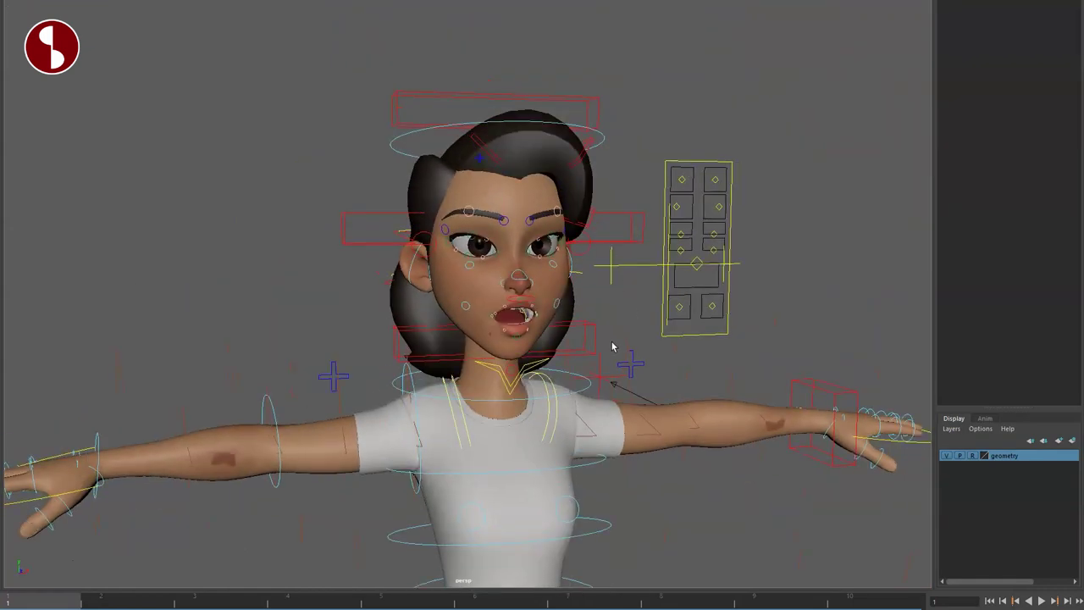
pyautogui.keyDown('alt'); pyautogui.moveTo(612, 347); pyautogui.dragTo(601, 349); pyautogui.keyUp('alt')
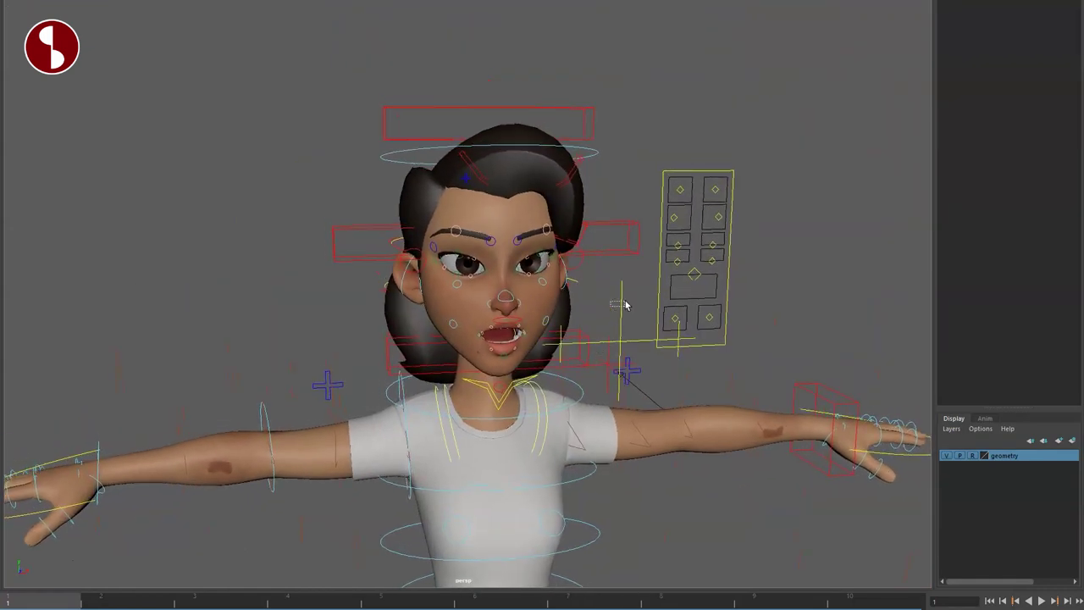
pyautogui.click(622, 305)
pyautogui.moveTo(640, 384); pyautogui.dragTo(576, 329)
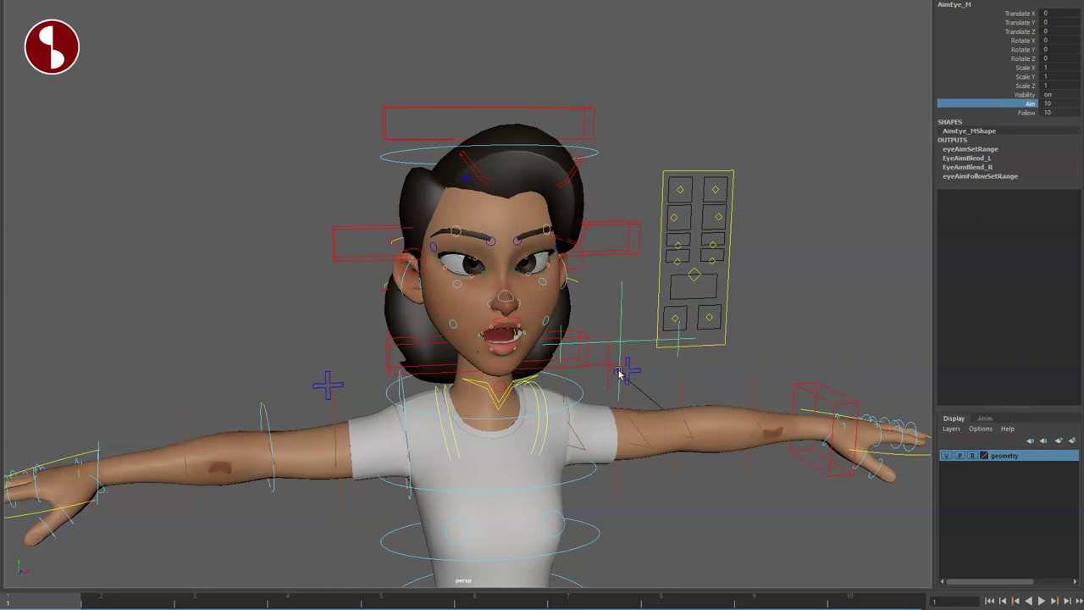
pyautogui.moveTo(640, 337); pyautogui.dragTo(518, 370)
pyautogui.hotkey('ctrl', 'z')
# - Highlight the Follow attribute of AimEye_M and test it by rotating the neck control
pyautogui.click(1001, 113)
pyautogui.click(529, 370)
pyautogui.press('e')
# - Set the Follow attribute of AimEye_M to 0 and try rotating the neck control again
pyautogui.click(760, 316)
pyautogui.click(1002, 114)
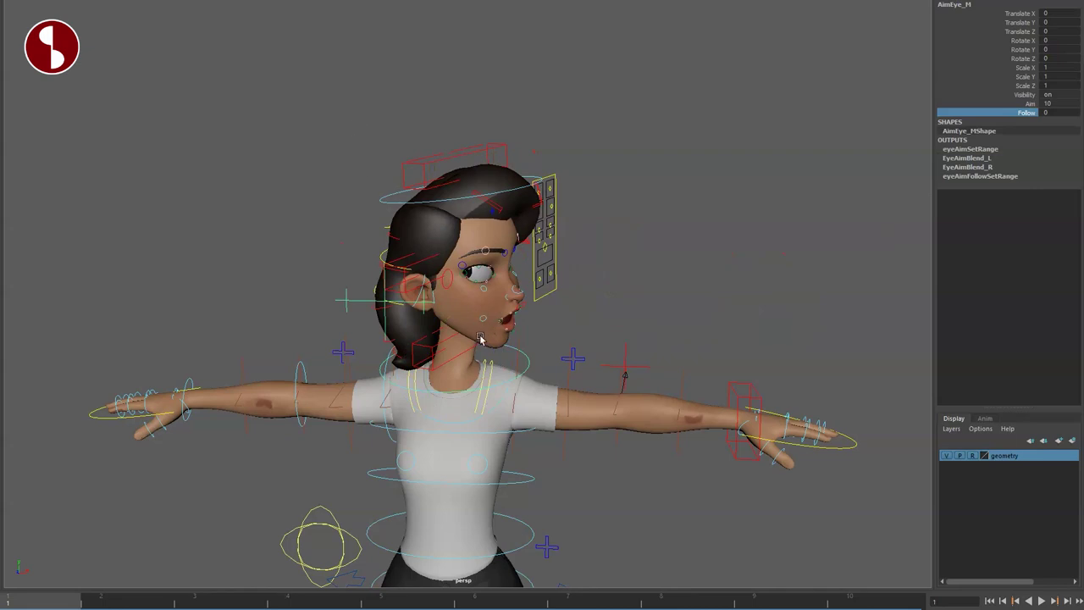
pyautogui.click(506, 356)
pyautogui.click(528, 374)
pyautogui.moveTo(528, 374); pyautogui.dragTo(499, 378)
# - Select the AimEye_R control, which directs the character's right eye separately
pyautogui.click(347, 310)
pyautogui.scroll(4, 338, 305)
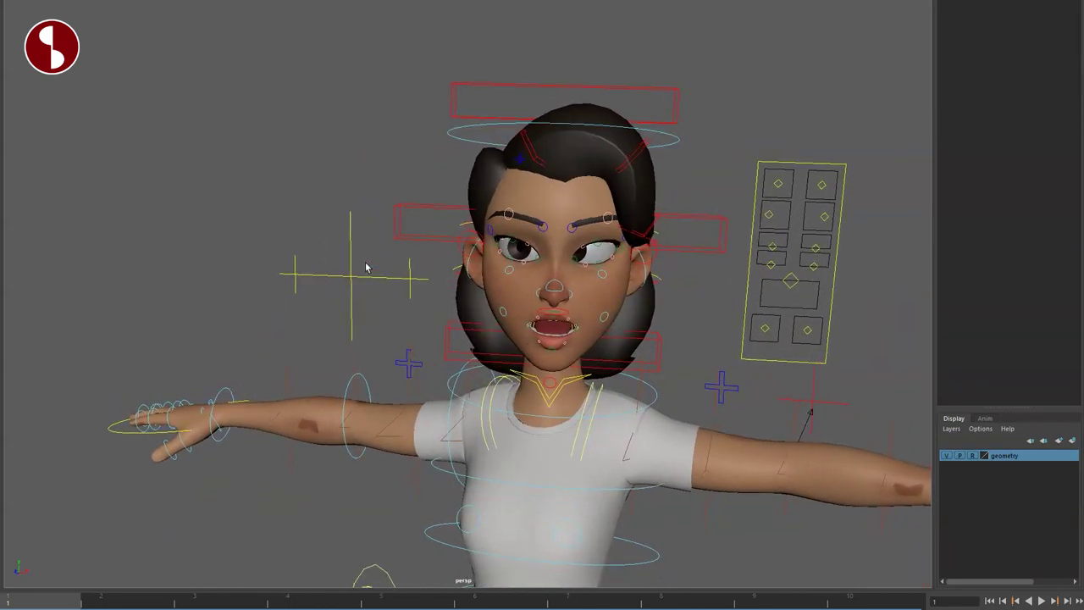
pyautogui.click(295, 287)
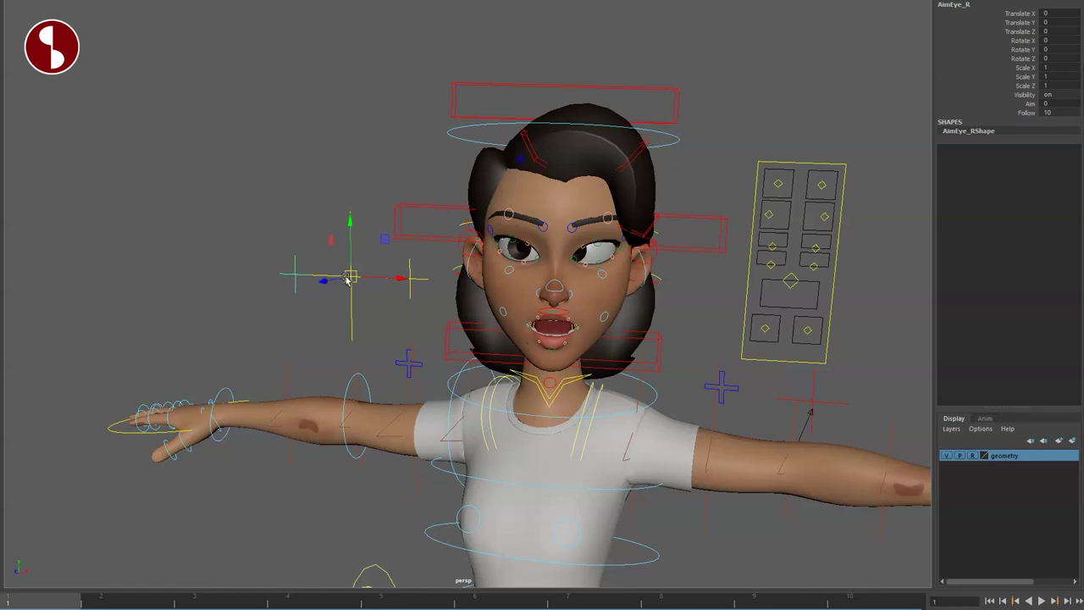
# - Undo the recent eye-aim and neck tests
pyautogui.hotkey('ctrl', 'z')
pyautogui.hotkey('ctrl', 'z')
pyautogui.hotkey('ctrl', 'z')
pyautogui.hotkey('ctrl', 'z')
pyautogui.hotkey('ctrl', 'z')
pyautogui.hotkey('ctrl', 'z')
pyautogui.hotkey('ctrl', 'z')
pyautogui.hotkey('ctrl', 'z')
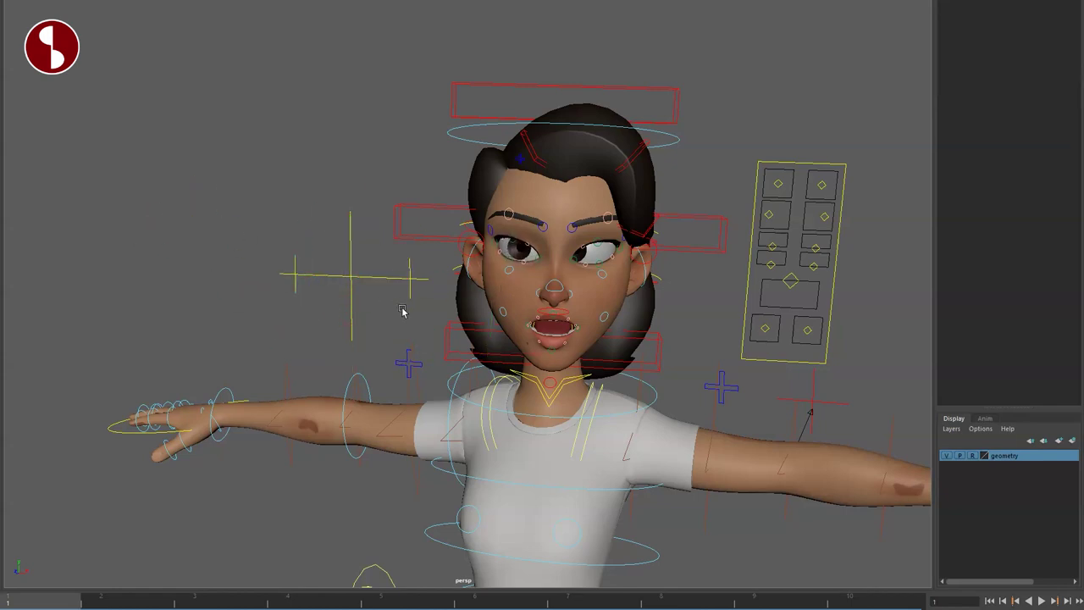
pyautogui.hotkey('ctrl', 'z')
pyautogui.hotkey('ctrl', 'z')
pyautogui.hotkey('ctrl', 'z')
pyautogui.keyDown('alt'); pyautogui.moveTo(468, 384); pyautogui.dragTo(493, 403); pyautogui.keyUp('alt')
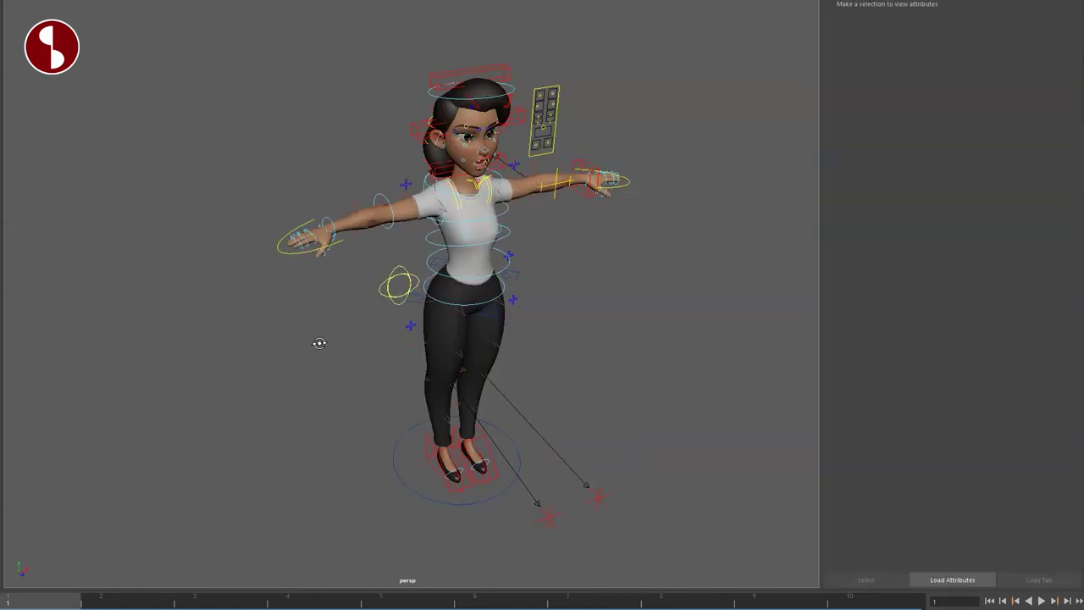
pyautogui.keyDown('alt'); pyautogui.moveTo(317, 342); pyautogui.dragTo(265, 360); pyautogui.keyUp('alt')
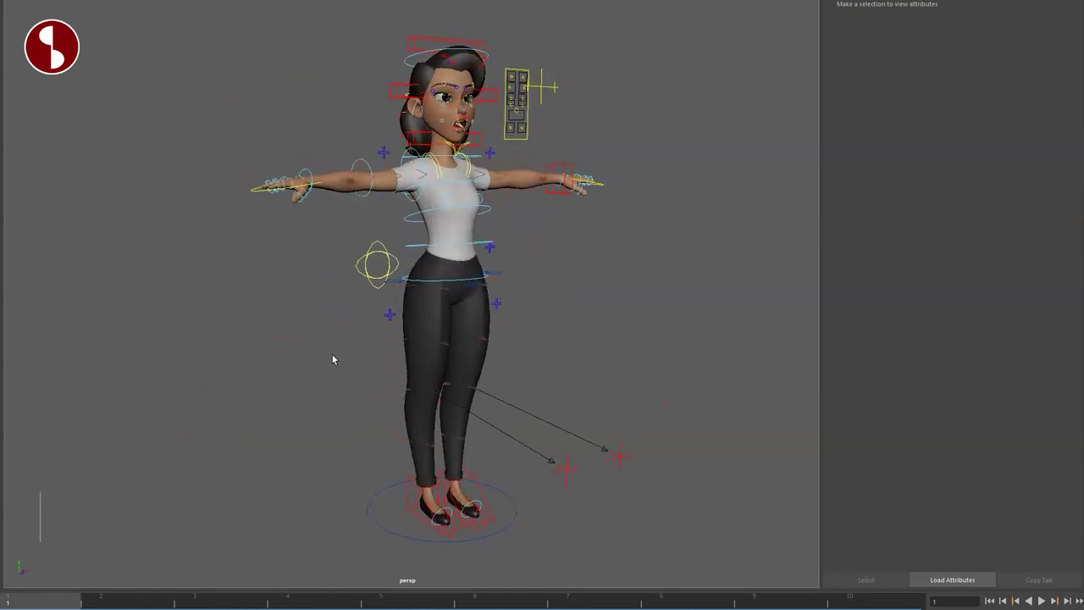
pyautogui.keyDown('alt'); pyautogui.moveTo(343, 345); pyautogui.dragTo(203, 371); pyautogui.keyUp('alt')
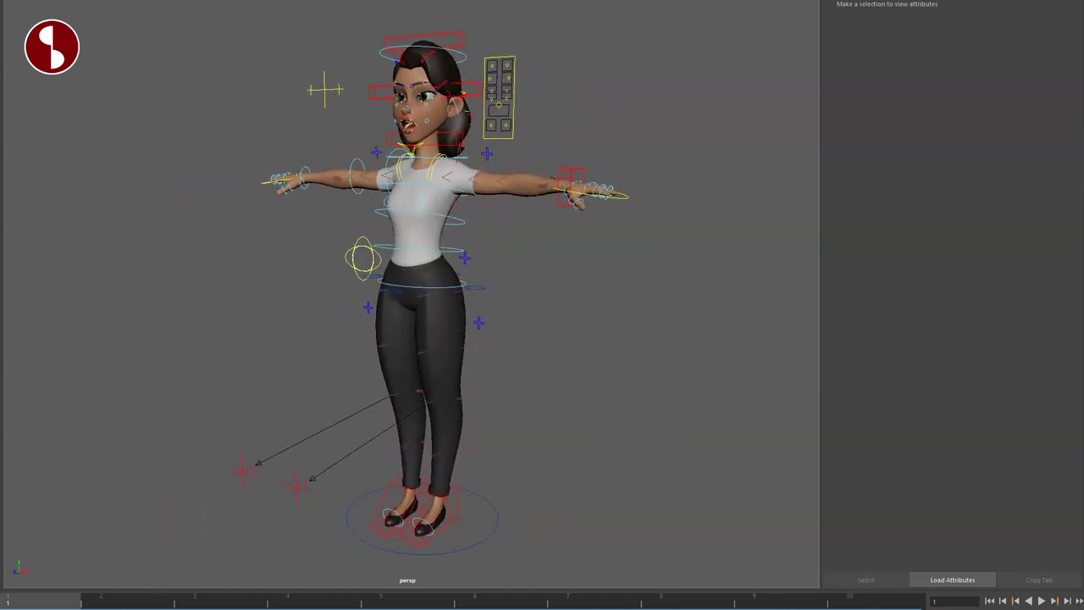